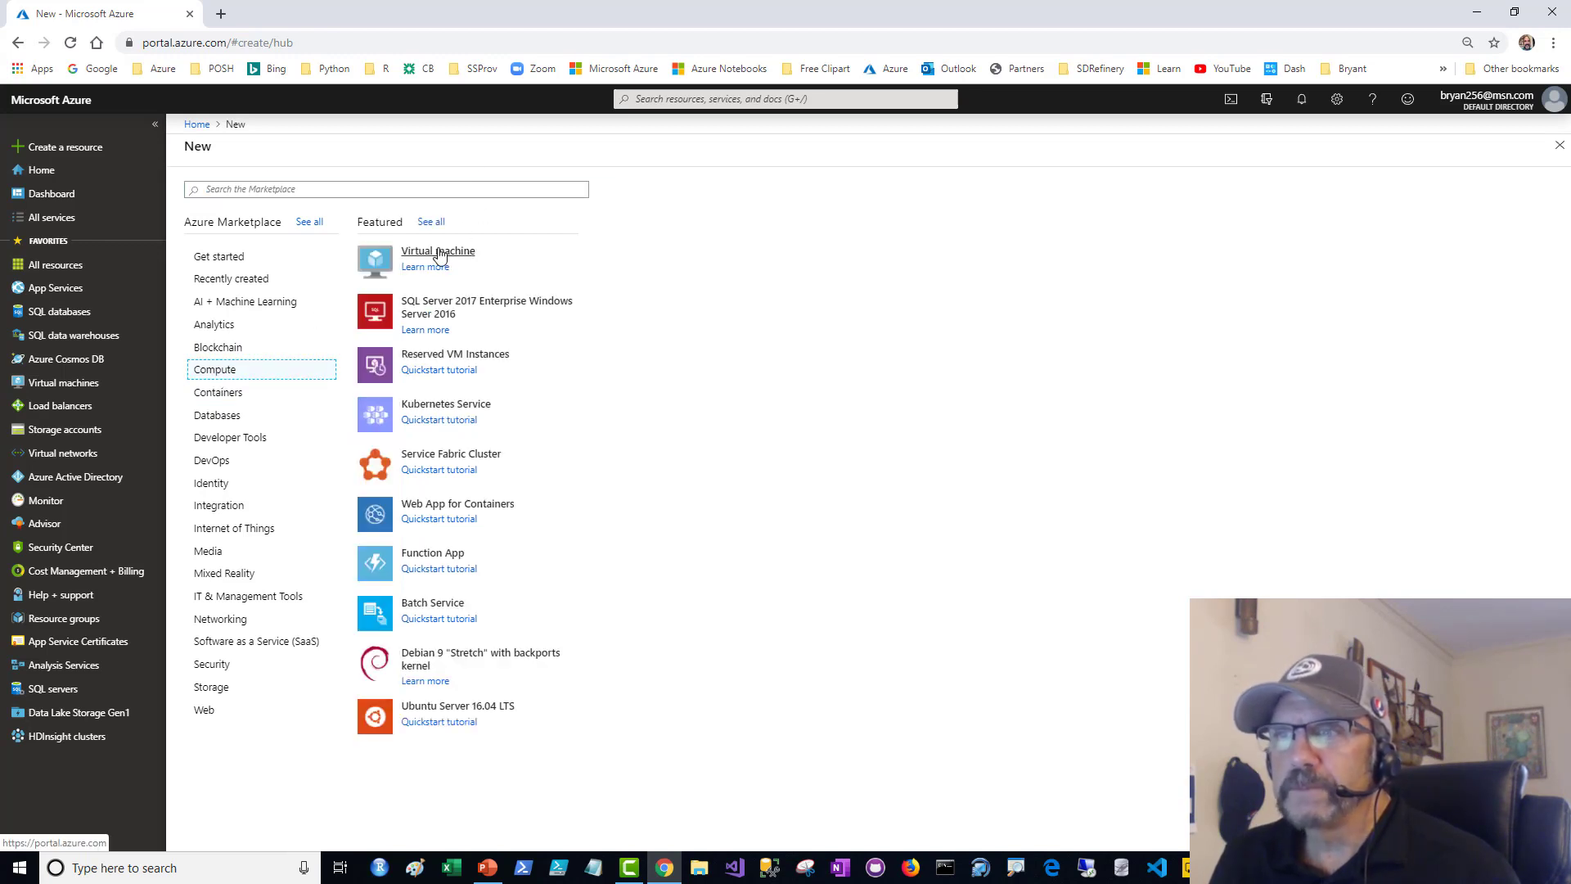
# - Start a new virtual machine with the "Free SQL Server License: SQL Server 2017 Developer on Windows Server 2016" image, found by searching "sql server 2017 developer wind"
pyautogui.click(439, 255)
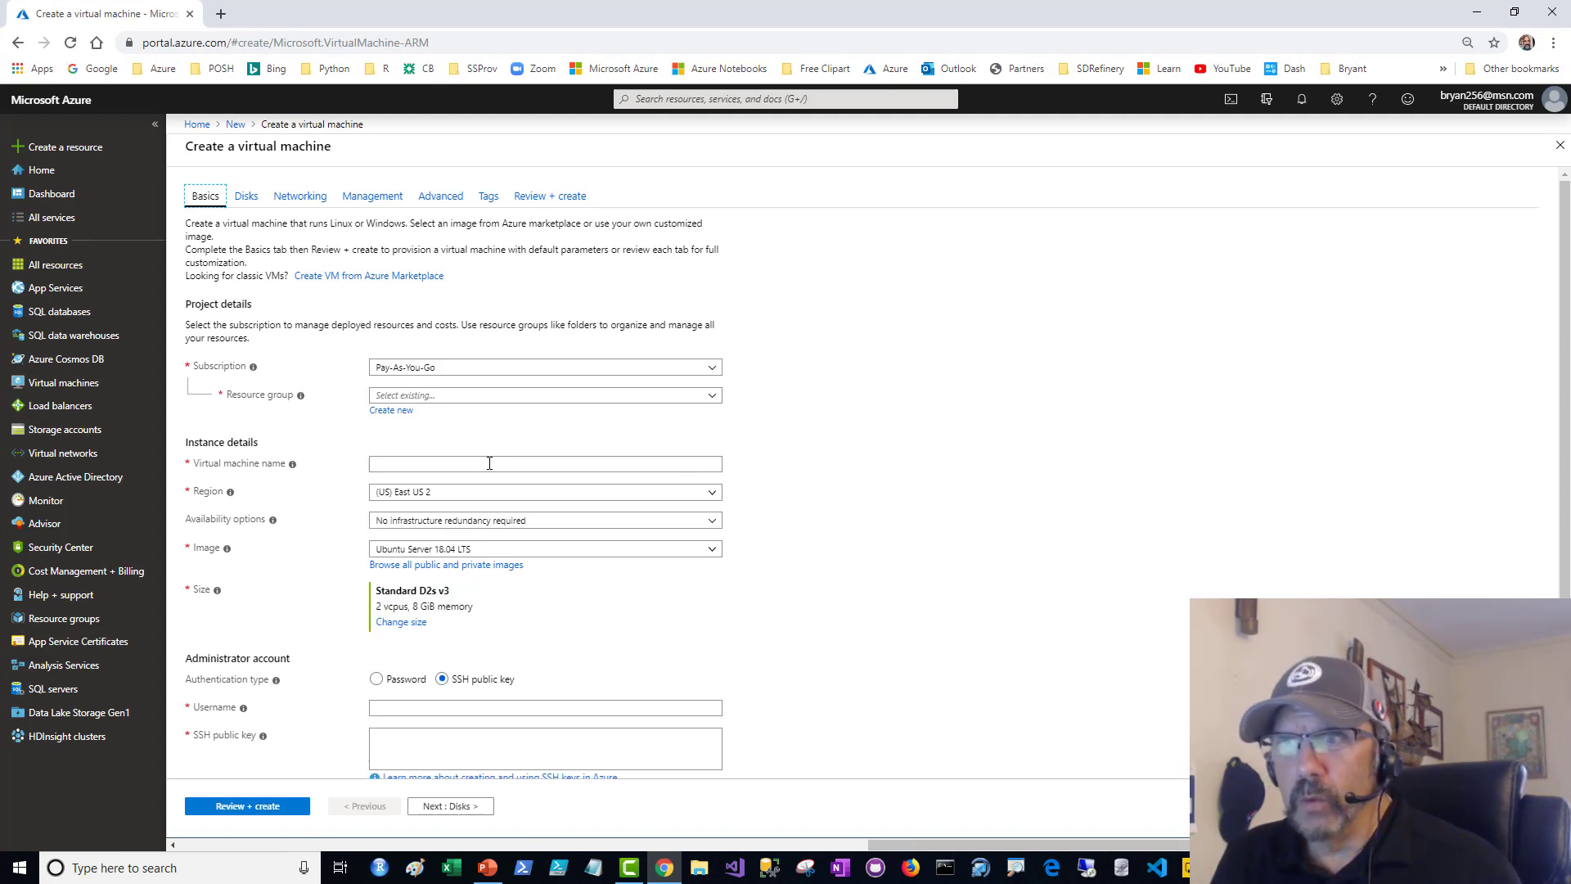
pyautogui.click(478, 566)
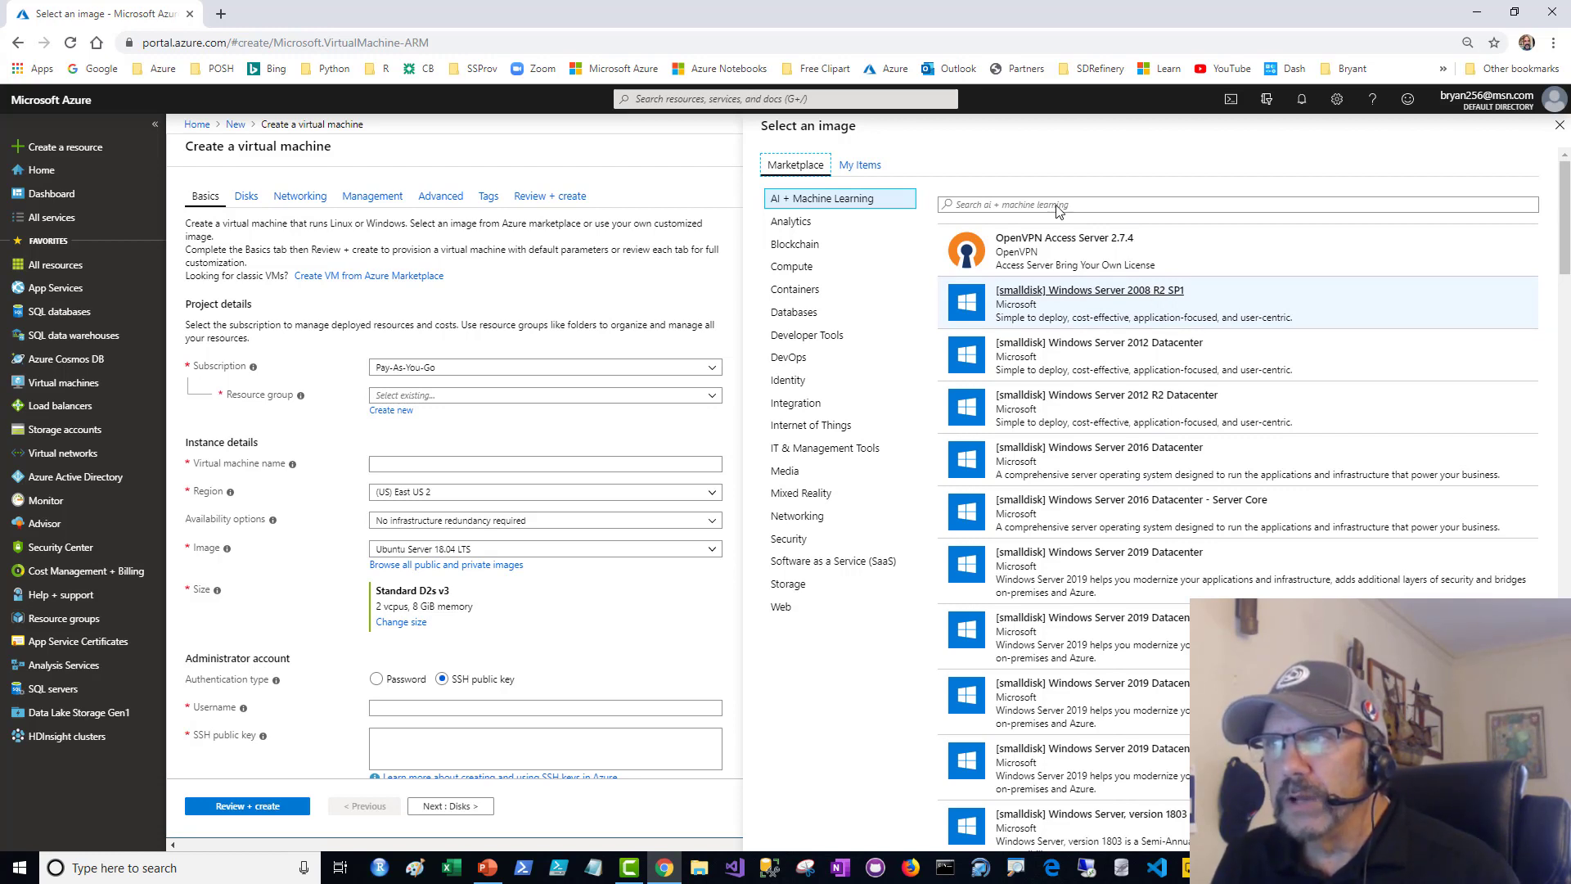
pyautogui.click(1018, 205)
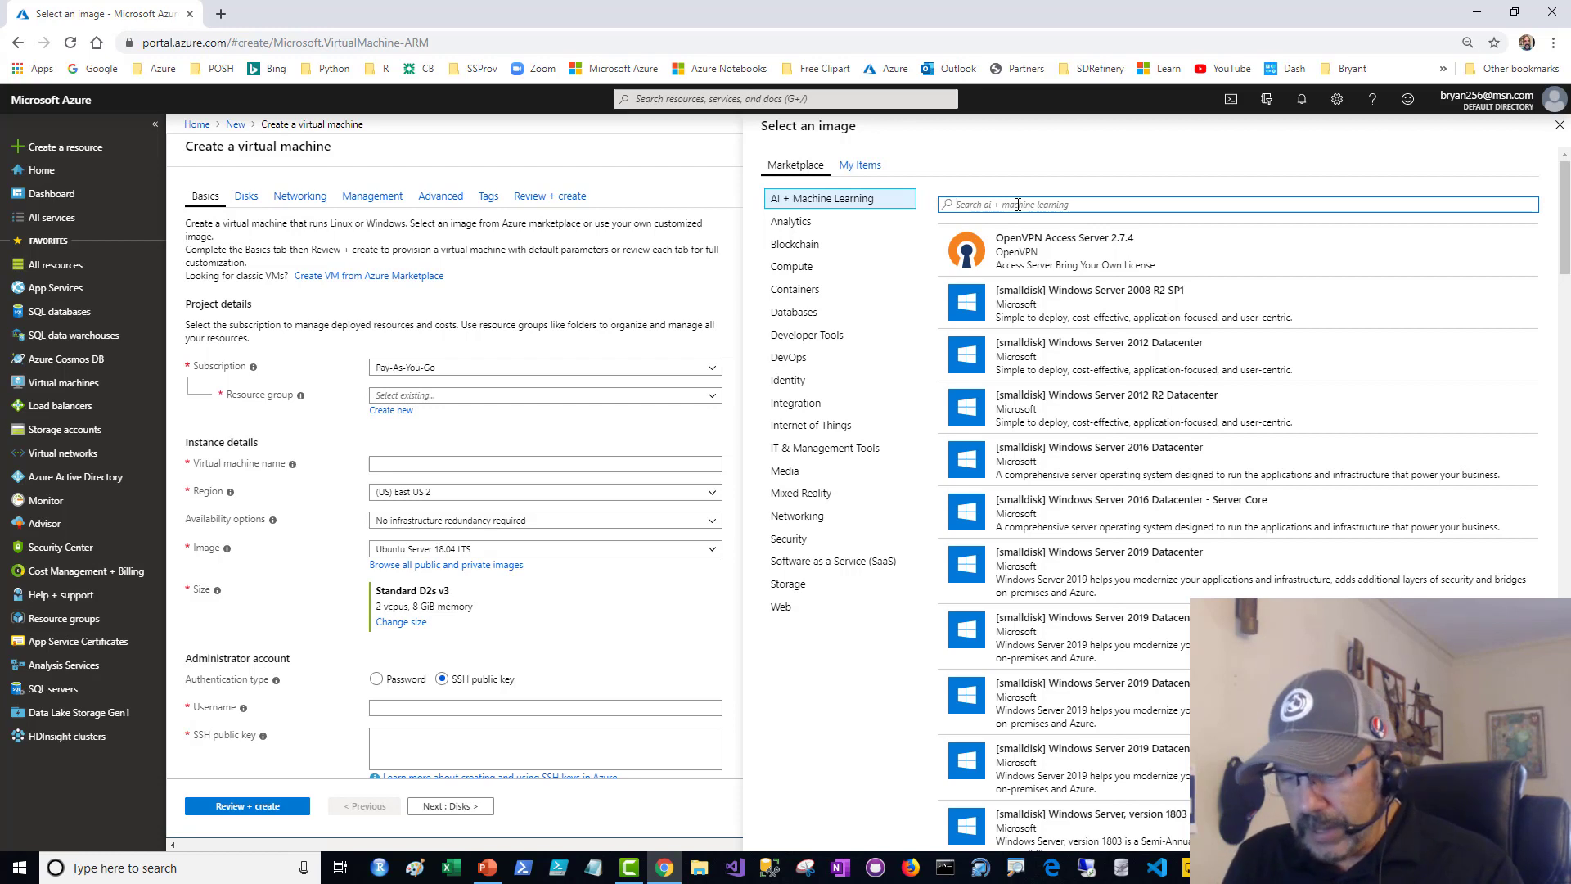
pyautogui.write('sql s')
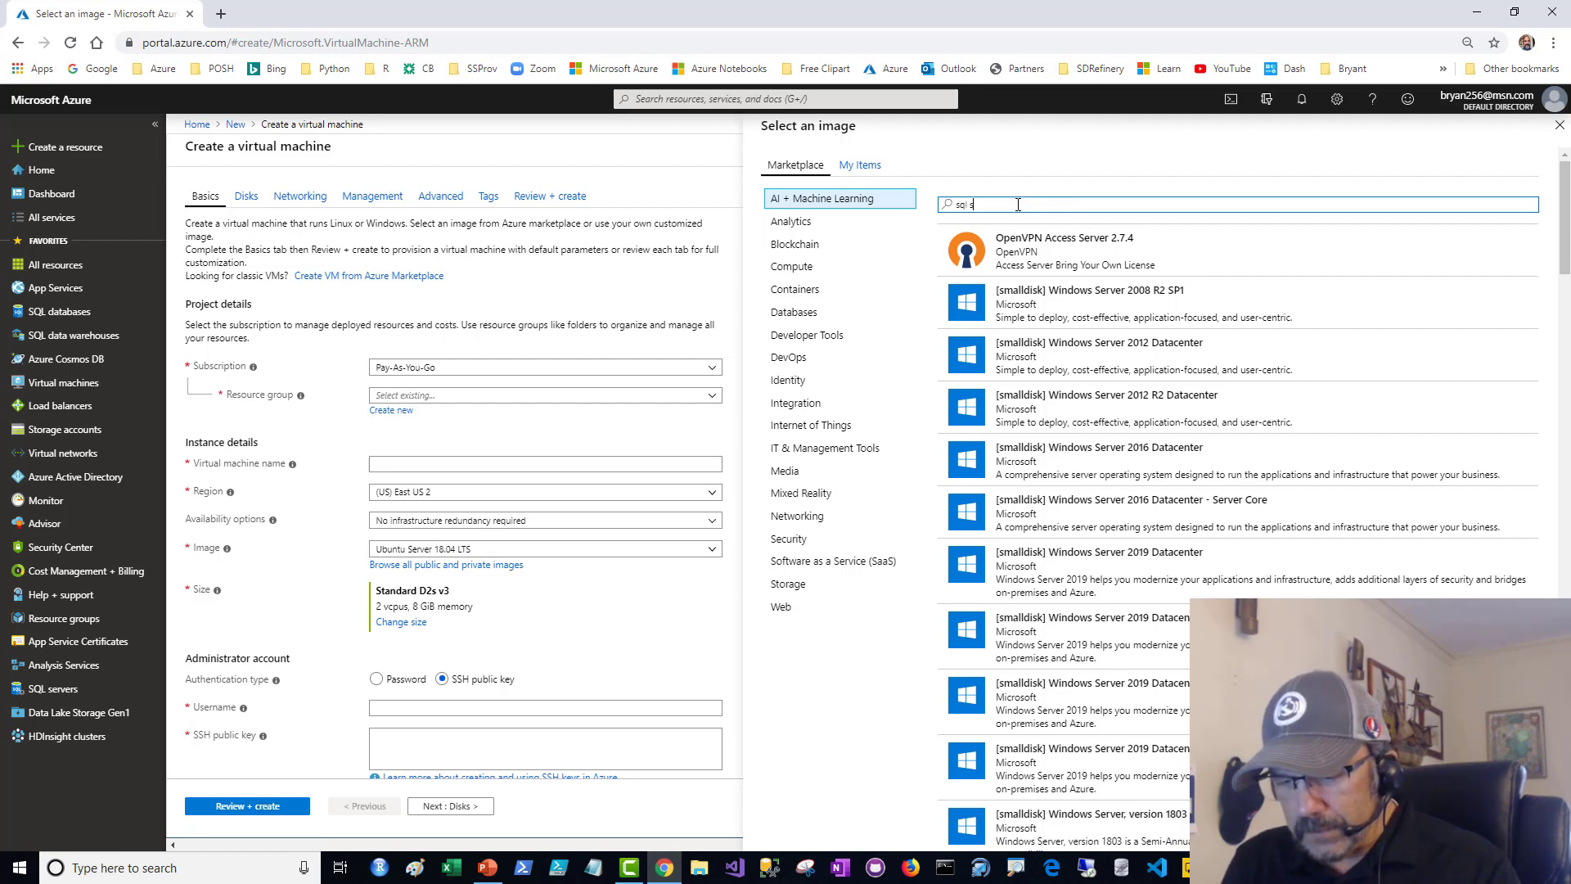
pyautogui.write('erver 201')
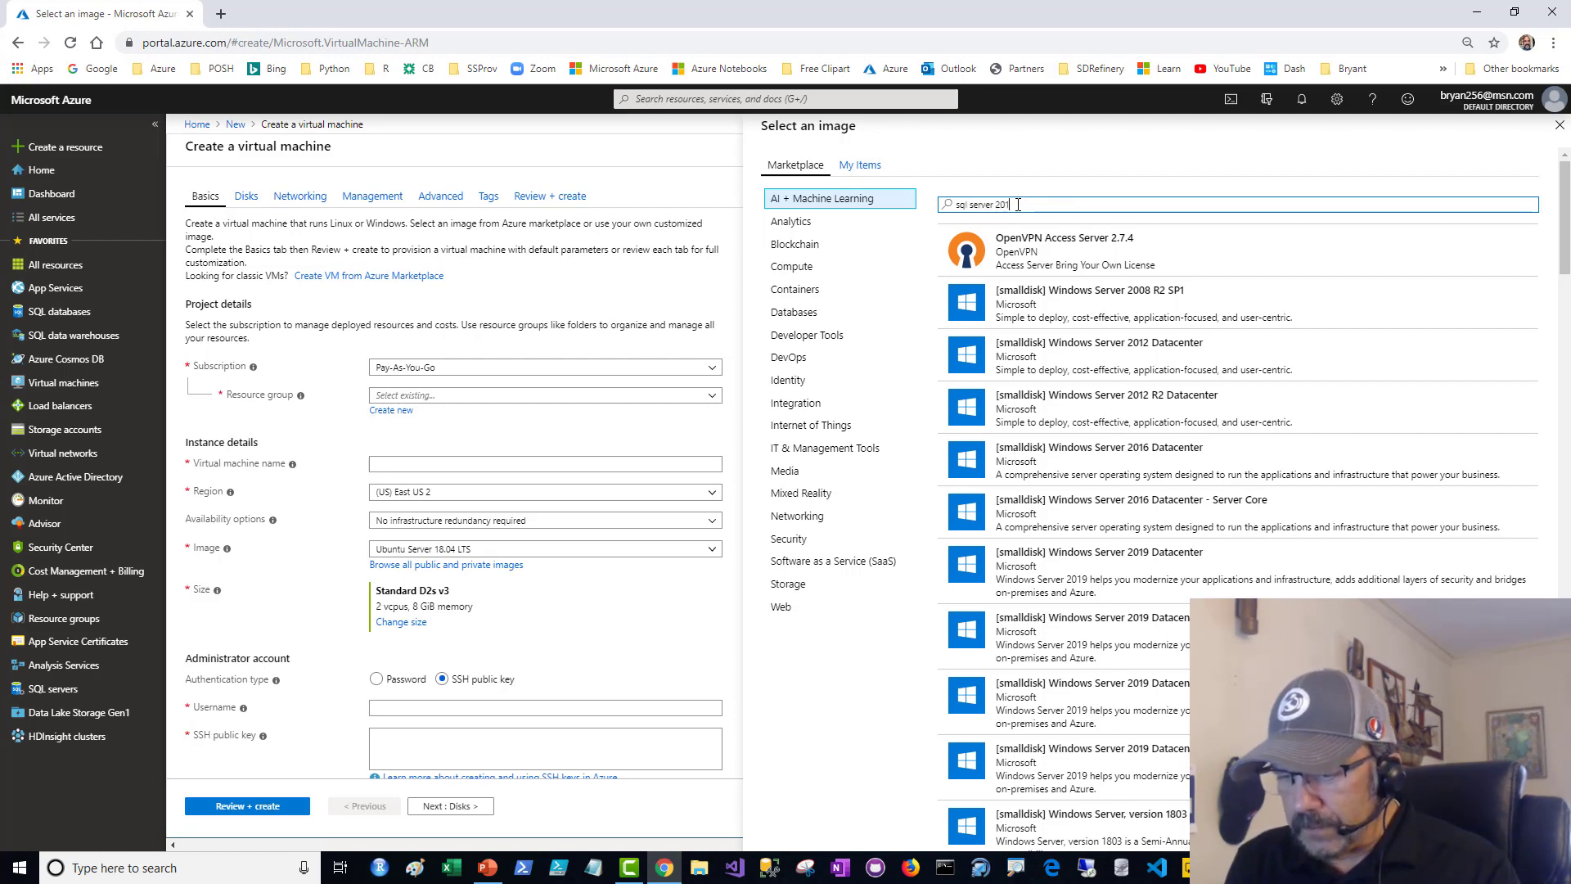
pyautogui.write('7 develpop')
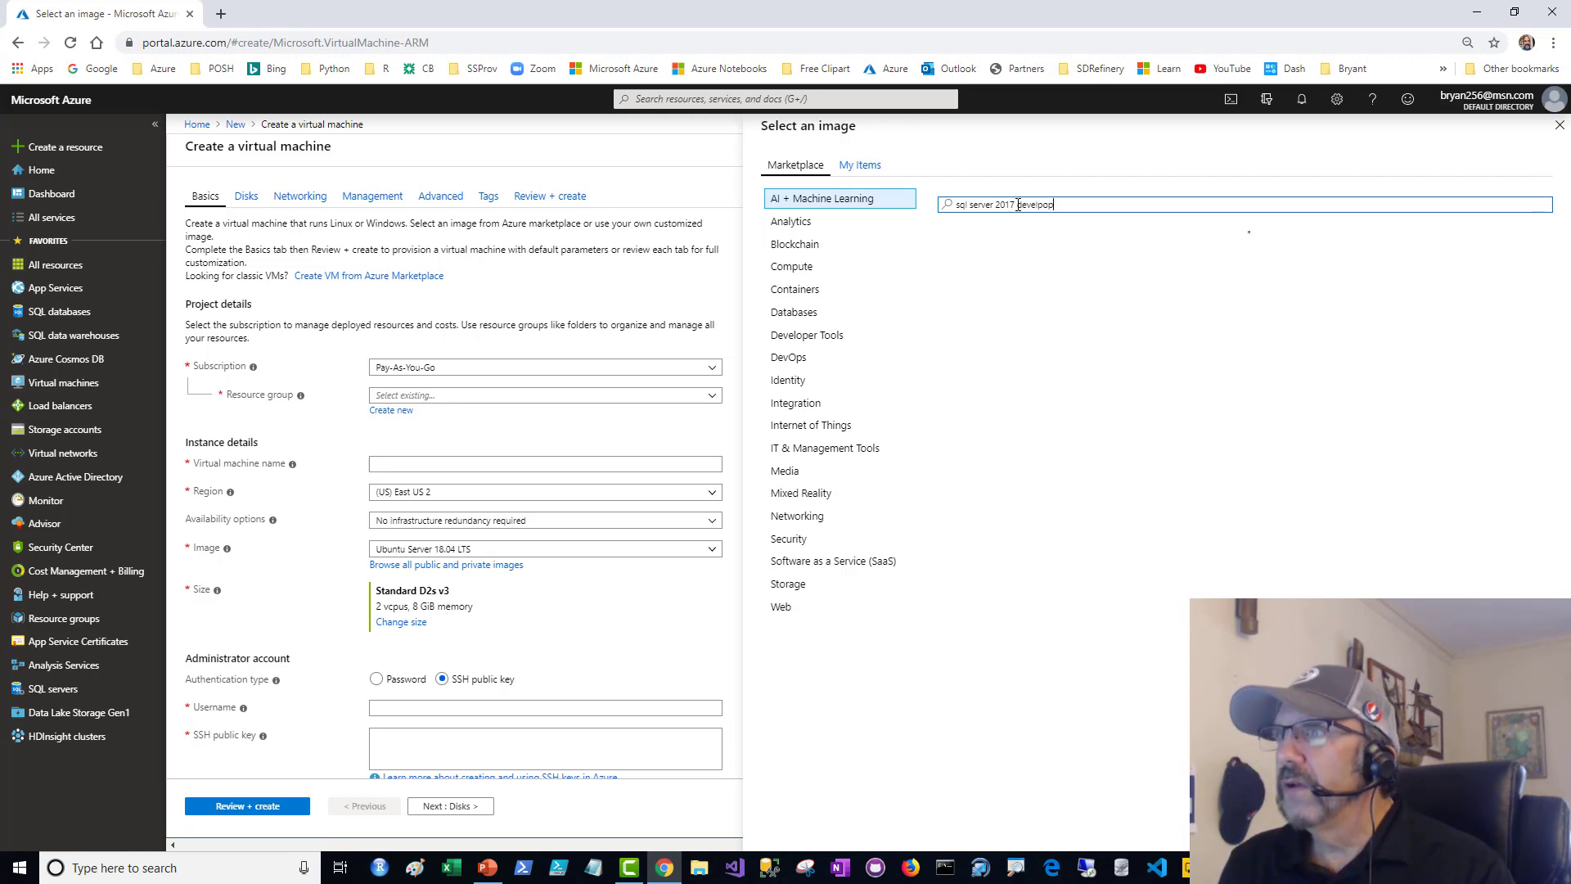
pyautogui.press('BackSpace')
pyautogui.press('BackSpace')
pyautogui.press('BackSpace')
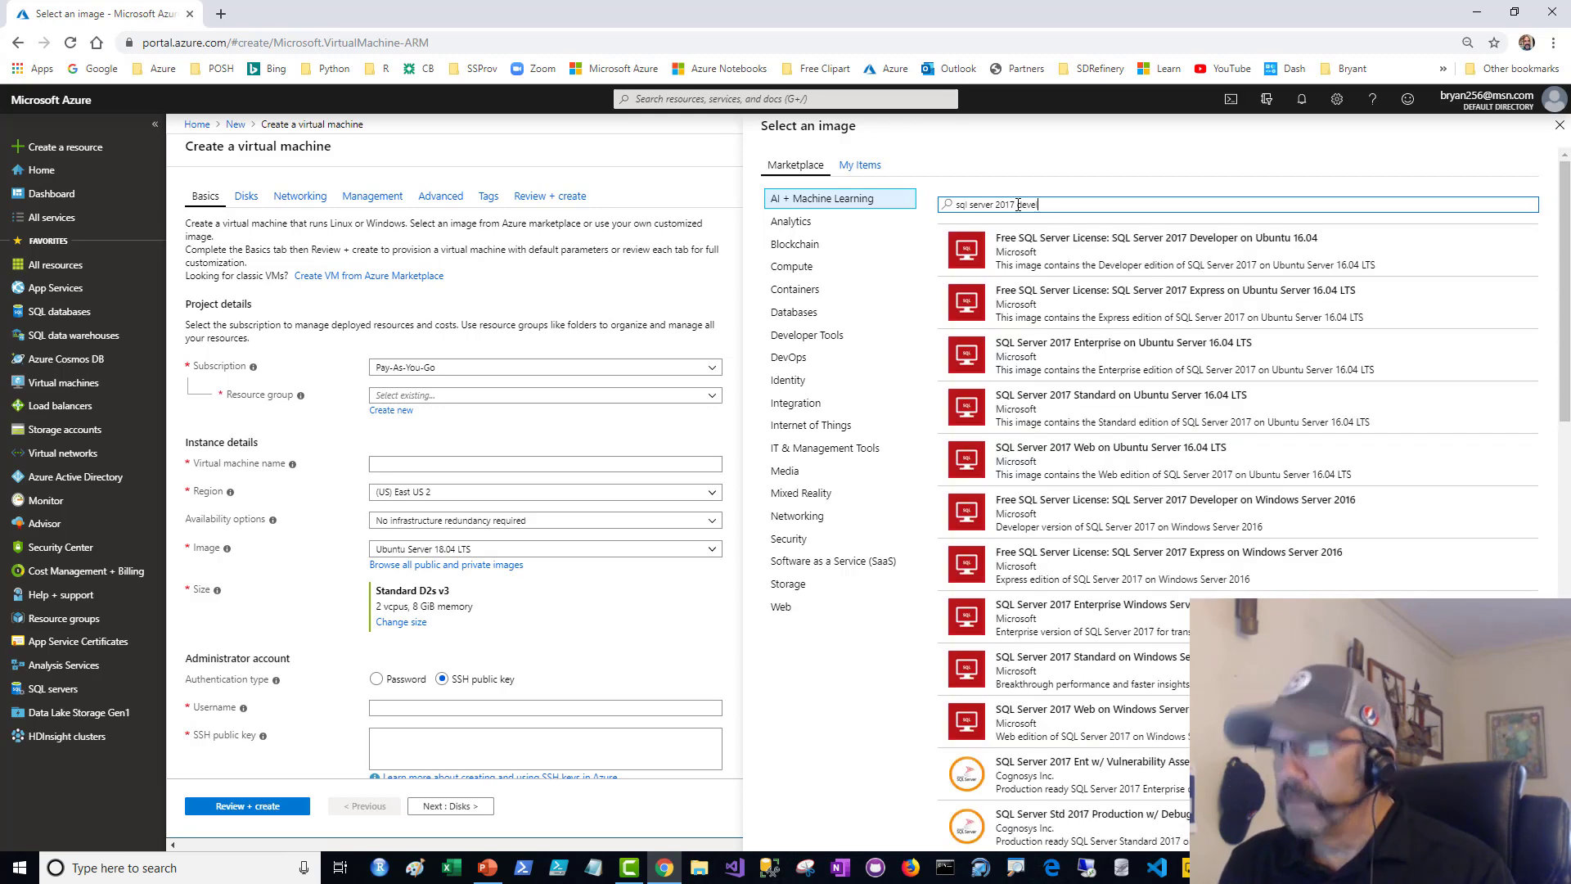
pyautogui.write('oper')
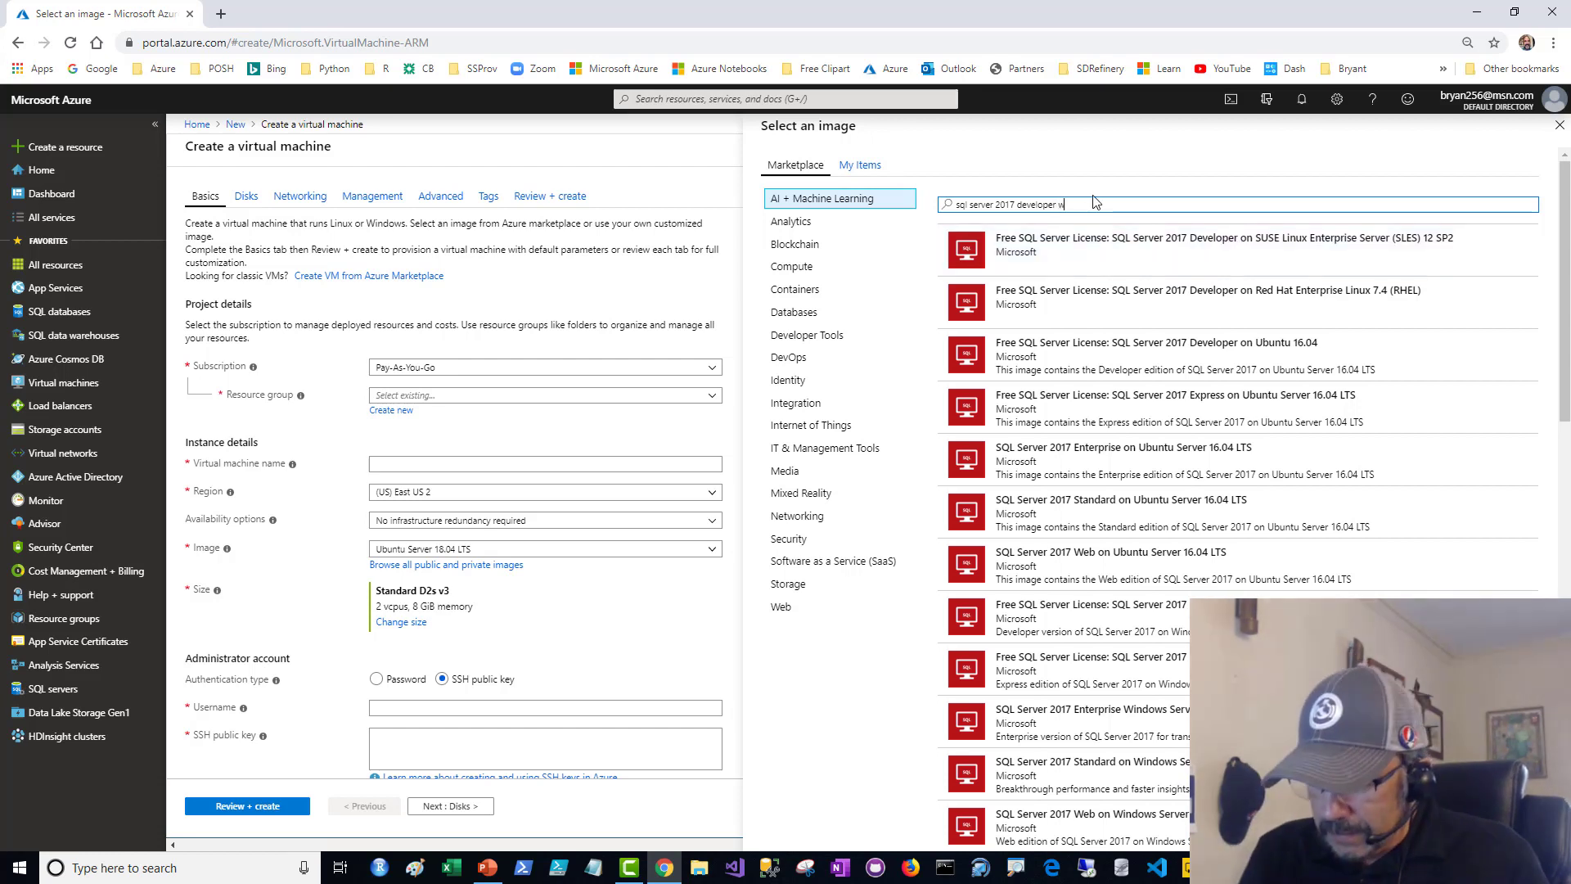
pyautogui.write('wind')
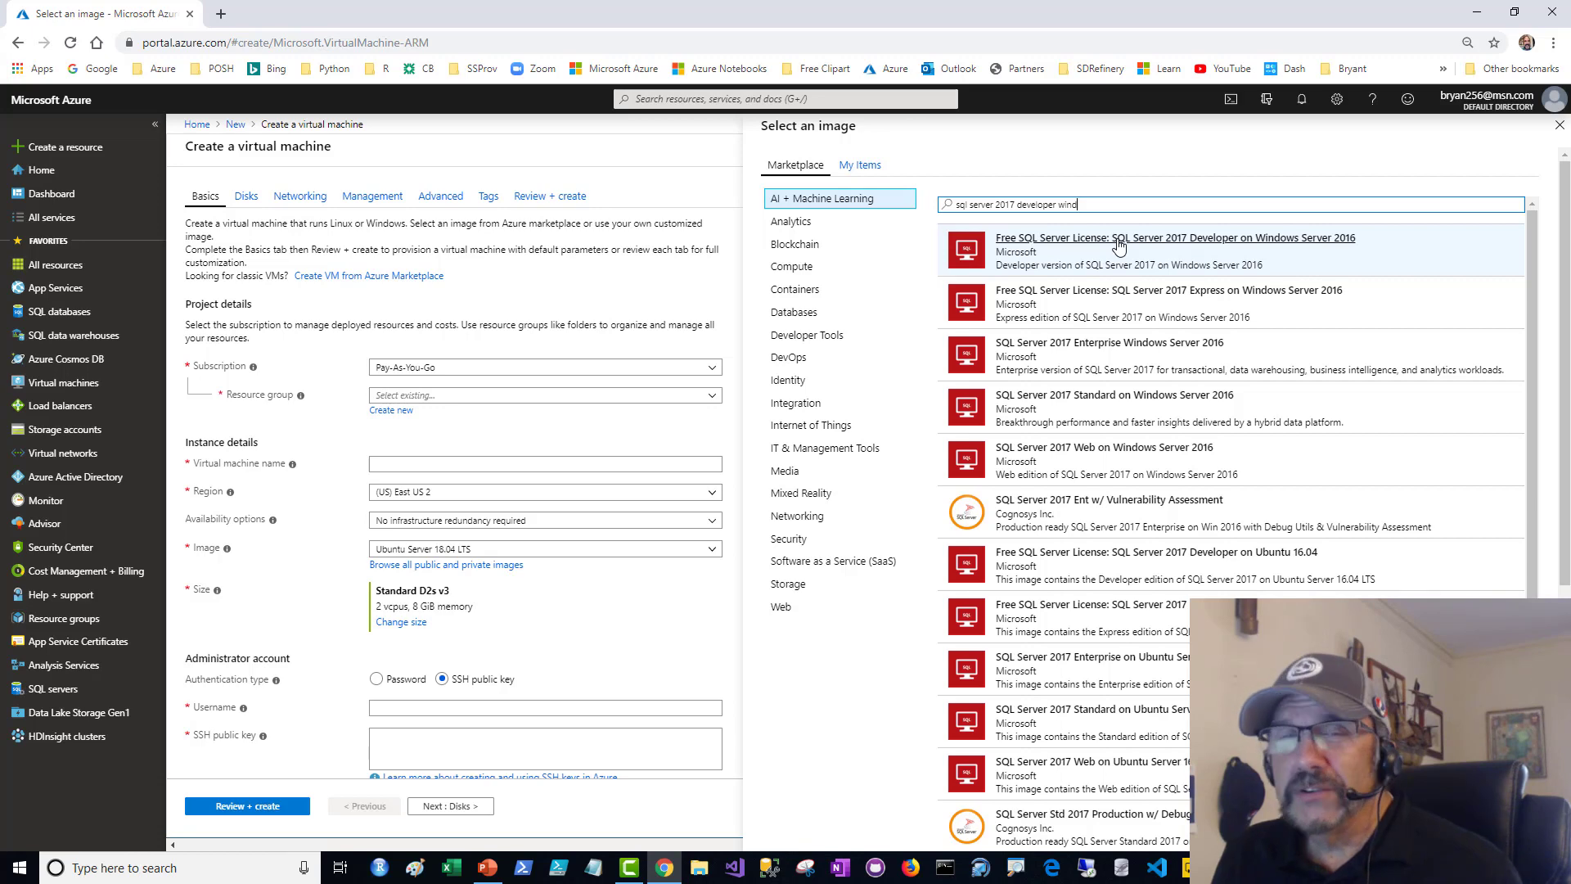
pyautogui.click(1118, 245)
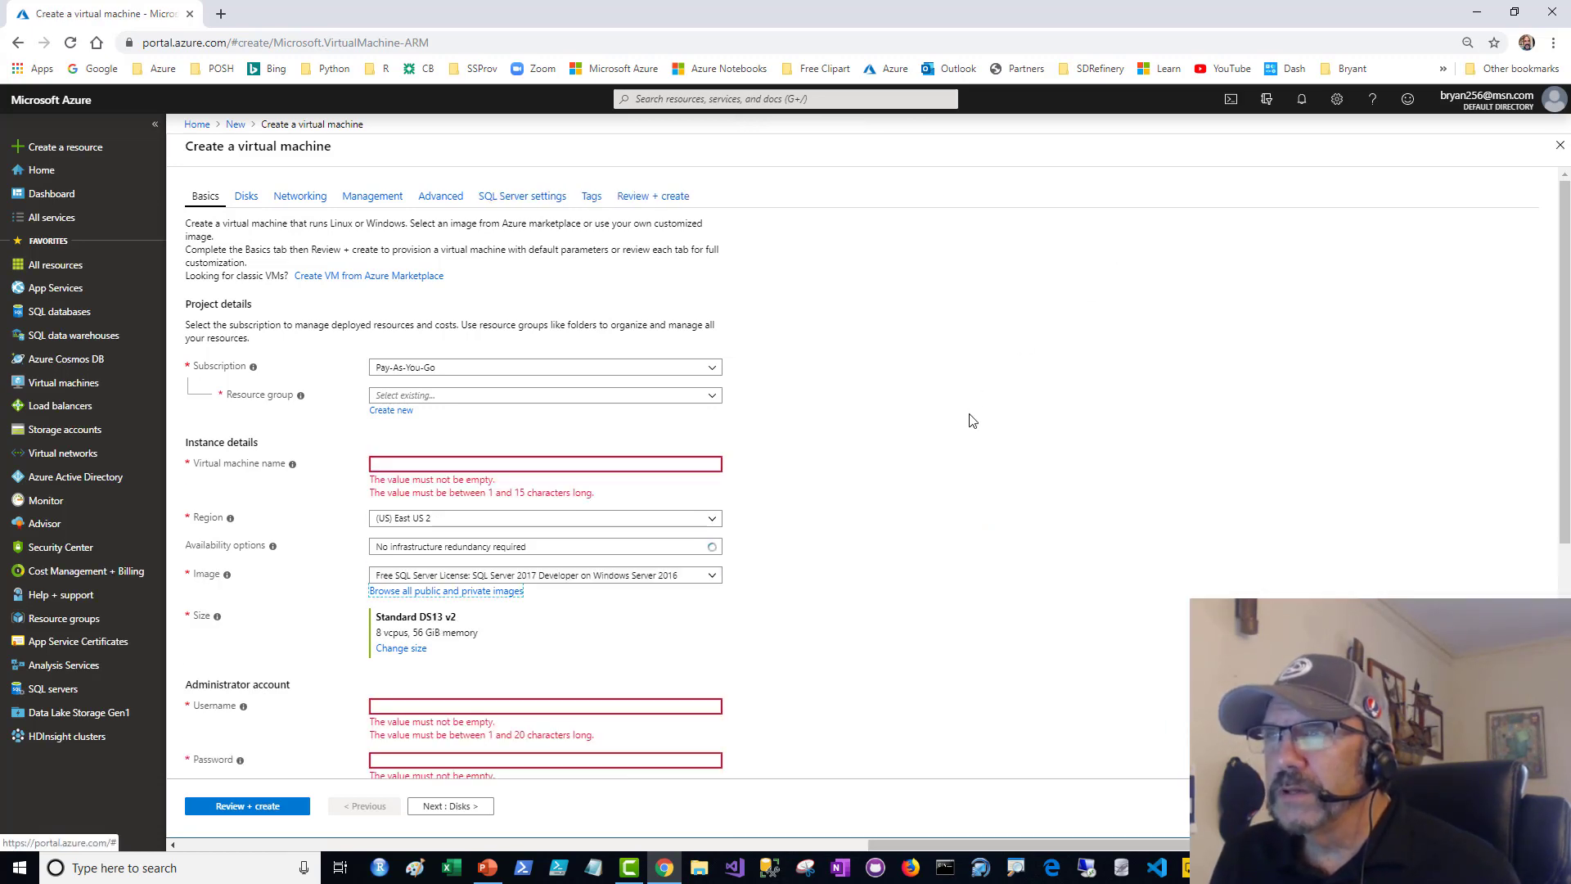
# - Select the Pay-As-You-Go subscription for the virtual machine and check the list of existing resource groups
pyautogui.click(617, 460)
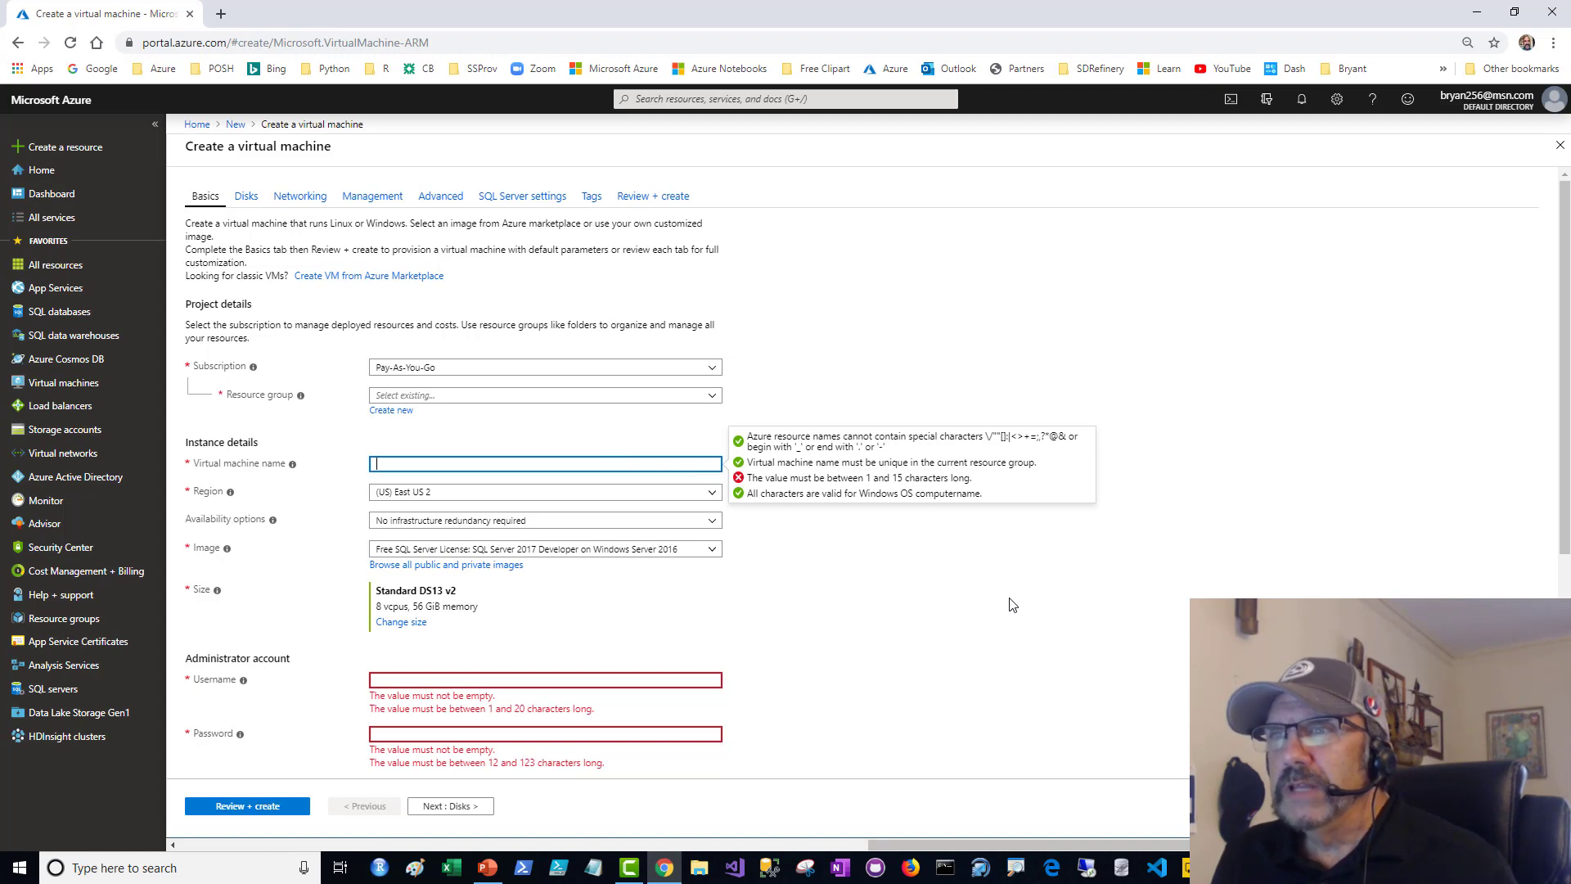
pyautogui.click(712, 371)
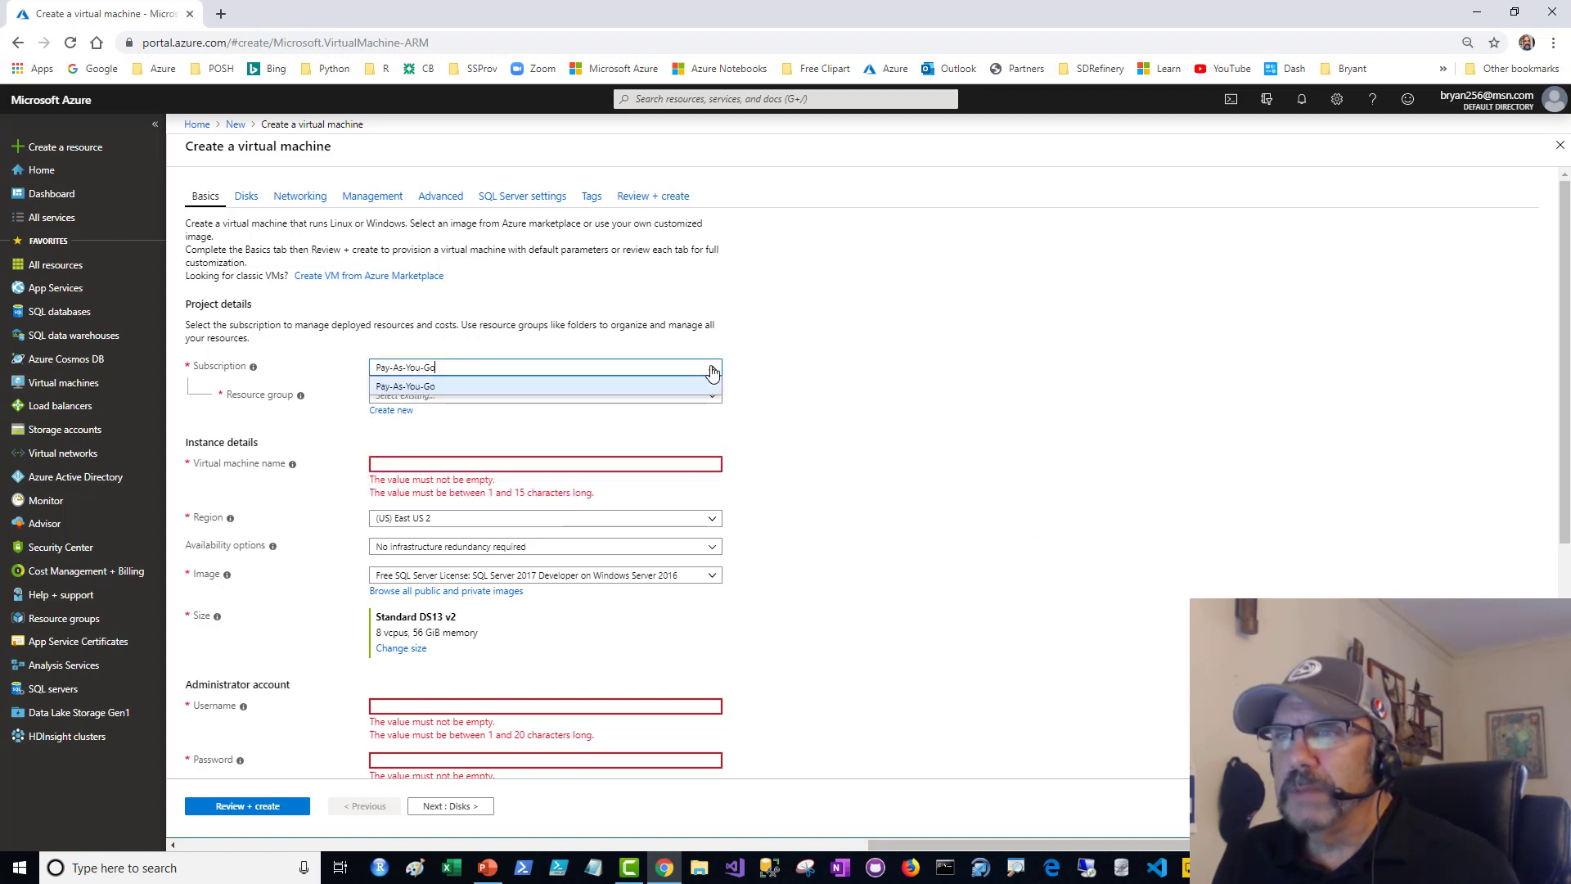
pyautogui.click(536, 388)
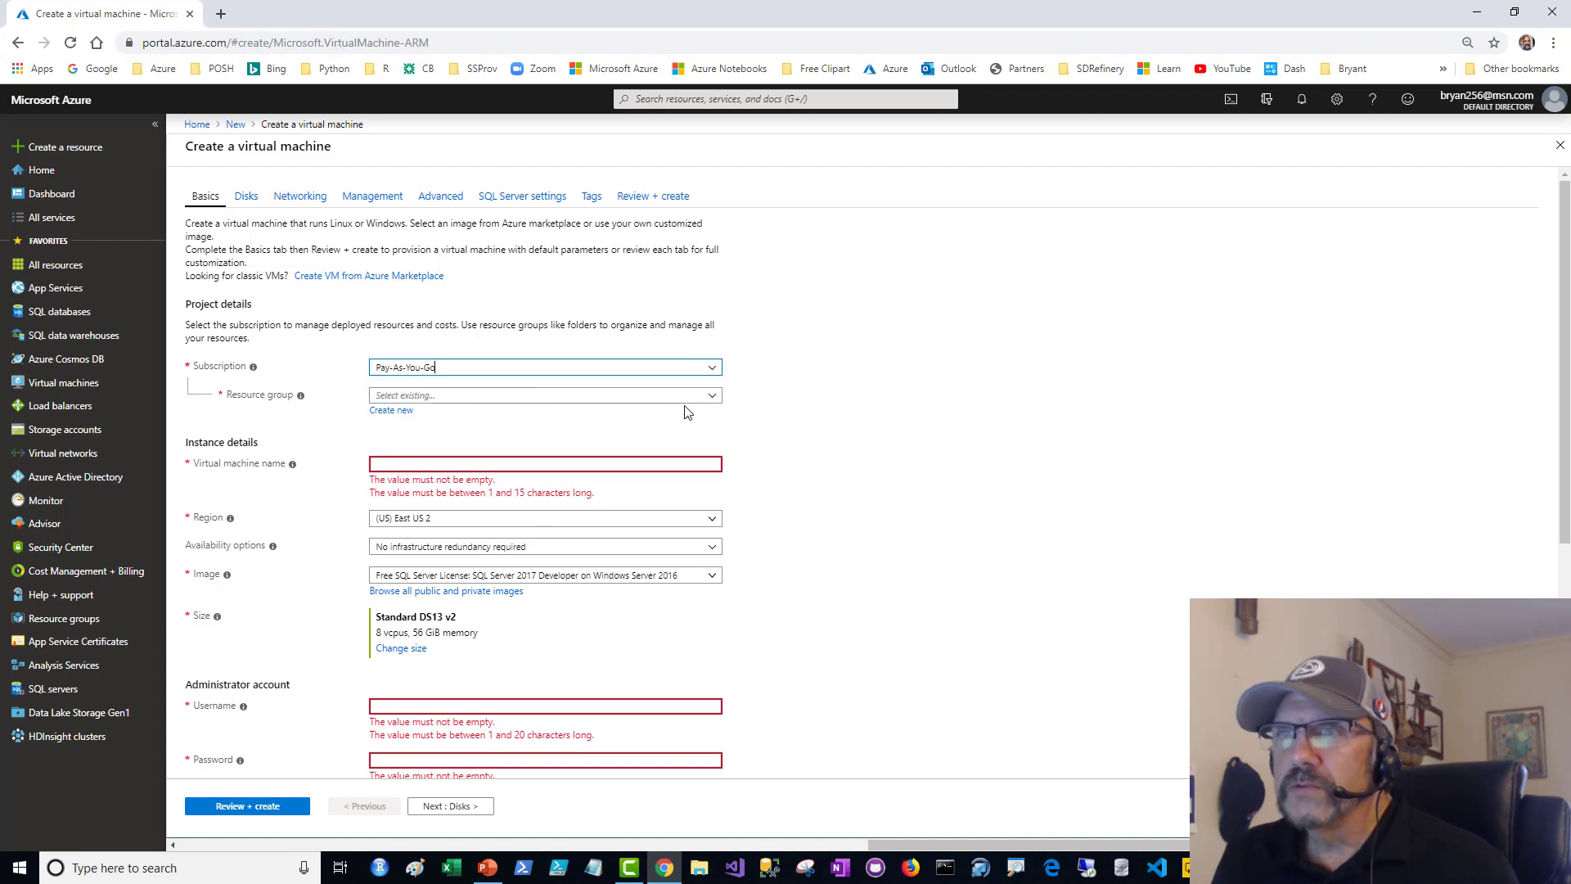
pyautogui.click(579, 395)
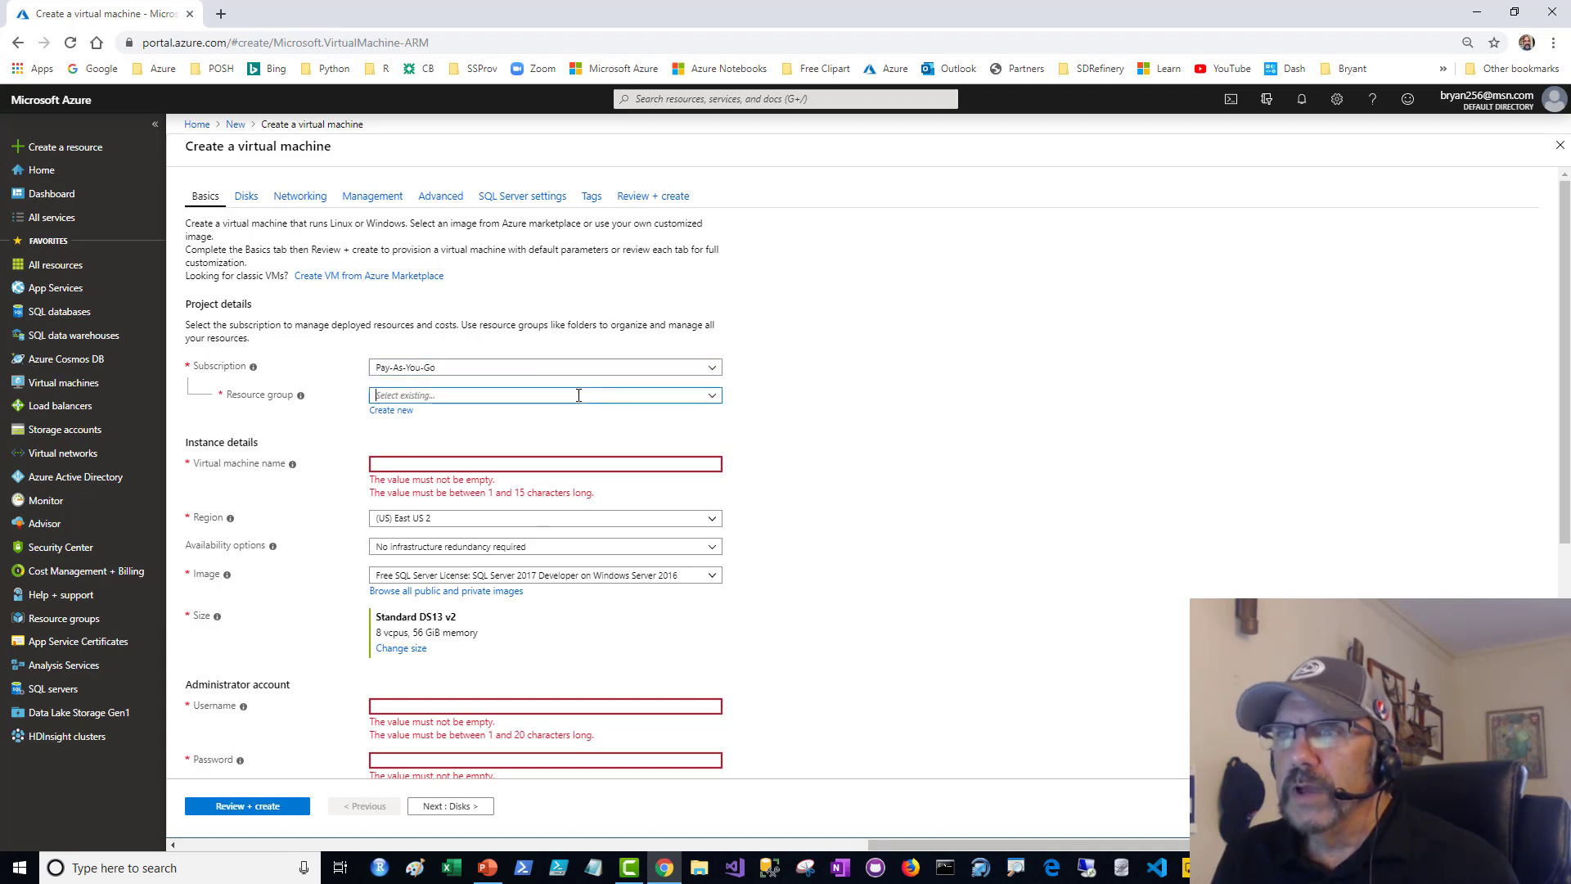
pyautogui.click(987, 426)
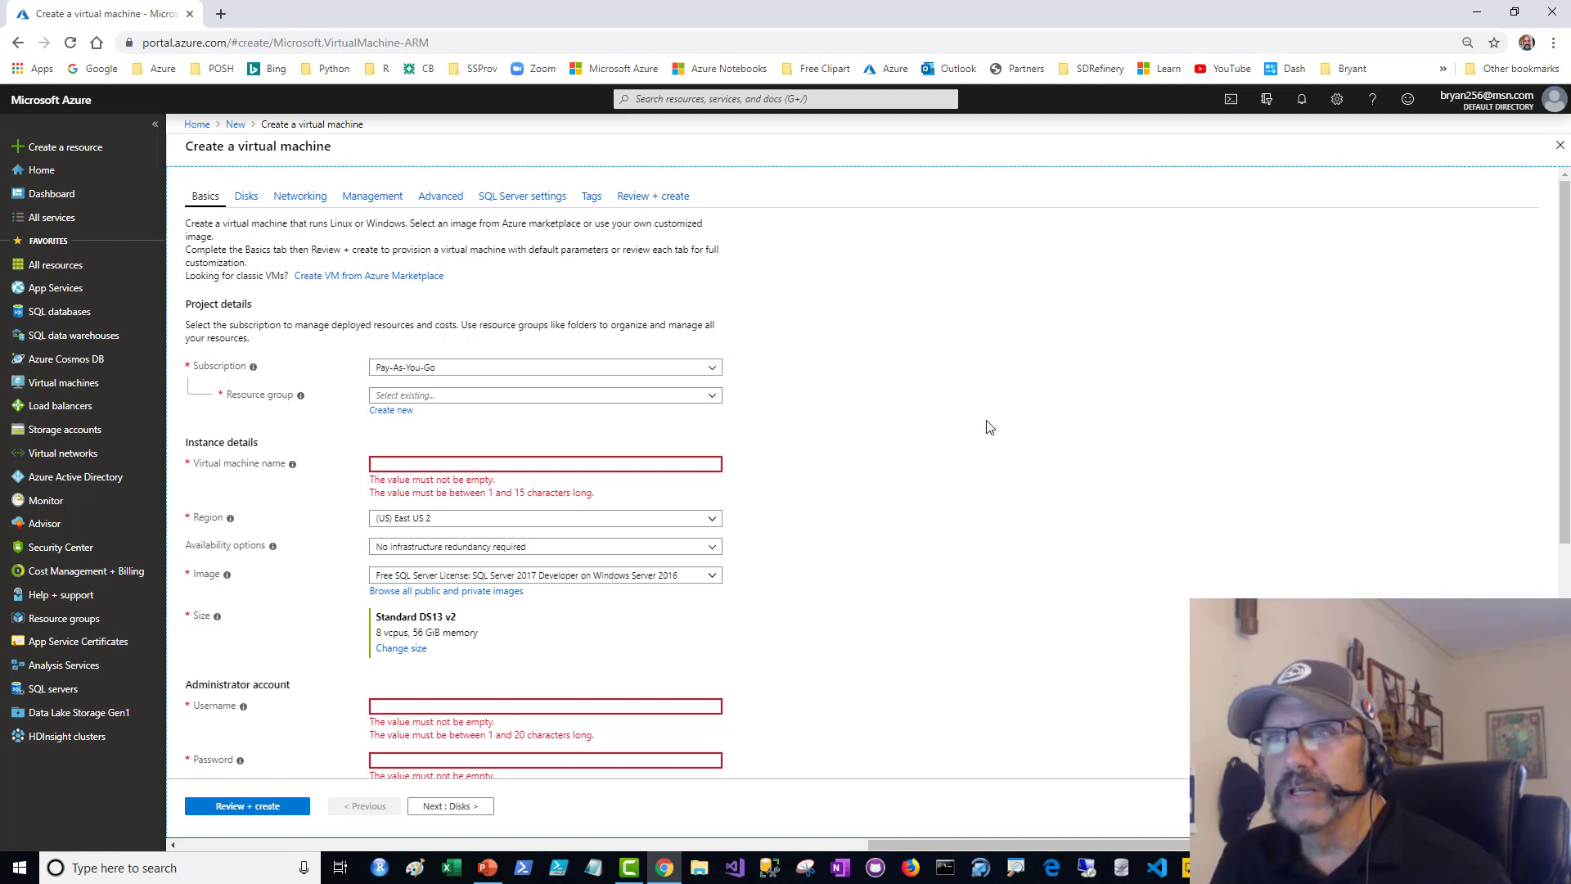
# - Create a new resource group named rg_bpcsqlserver1 for the virtual machine
pyautogui.click(393, 410)
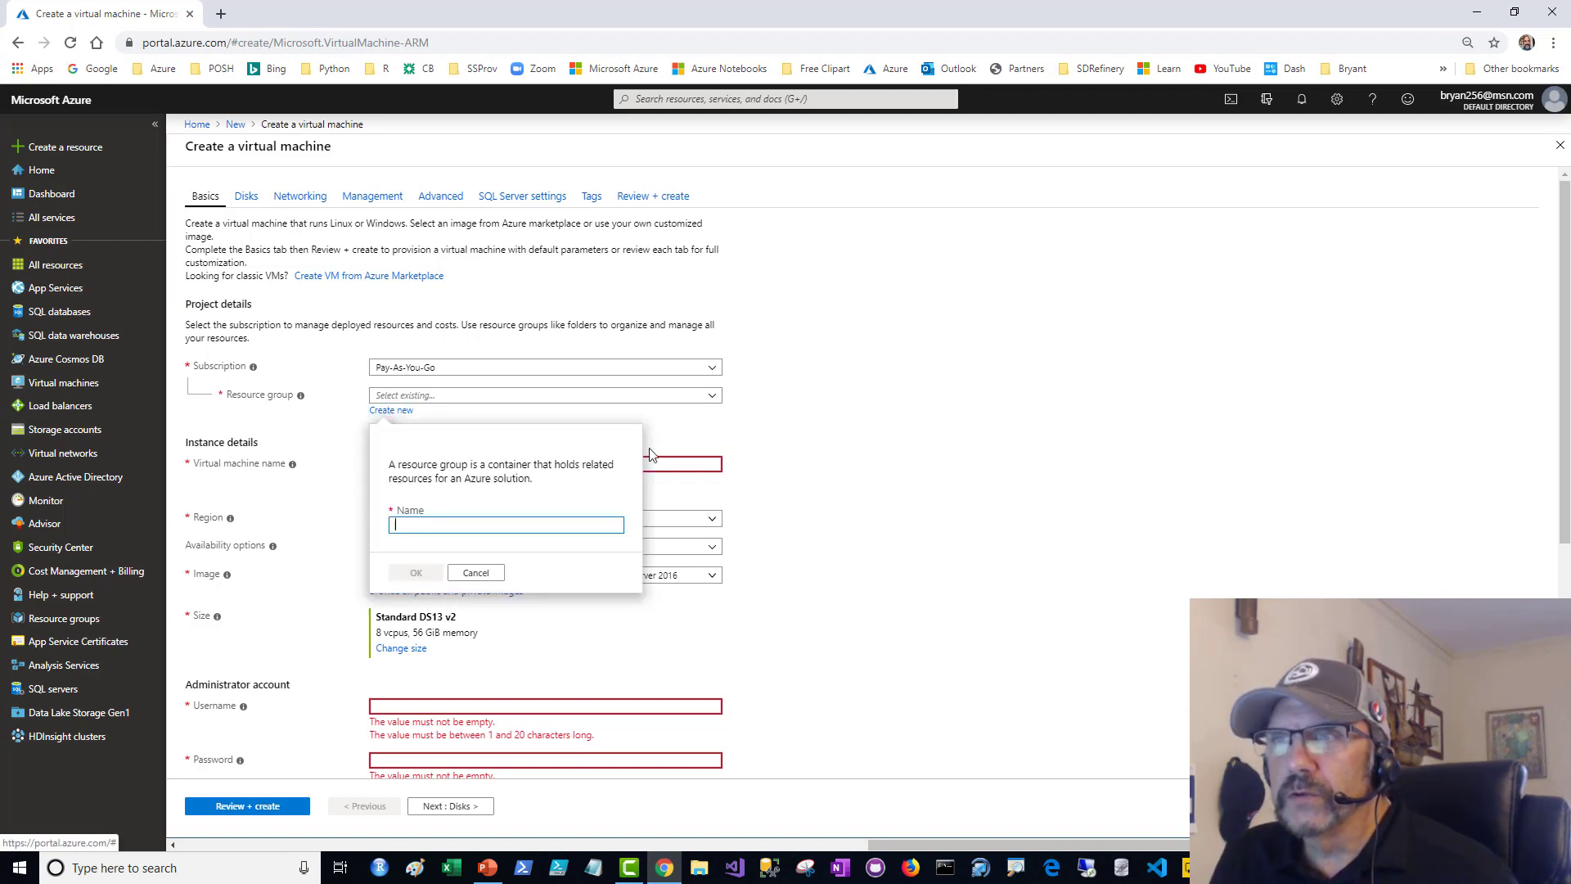
pyautogui.write('rg_bp')
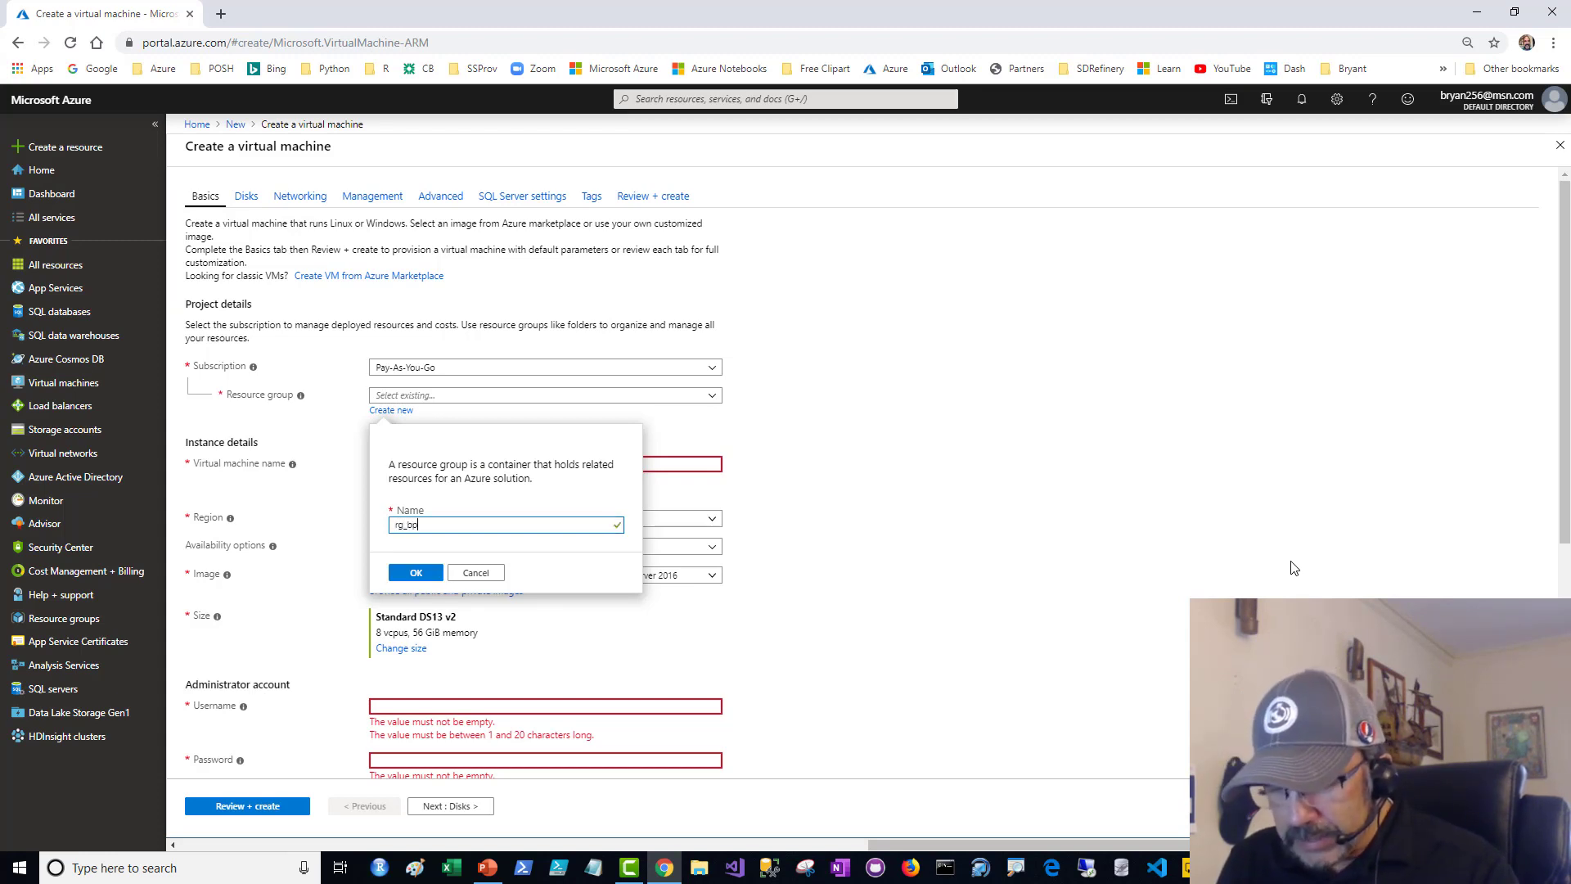
pyautogui.write('csqlse')
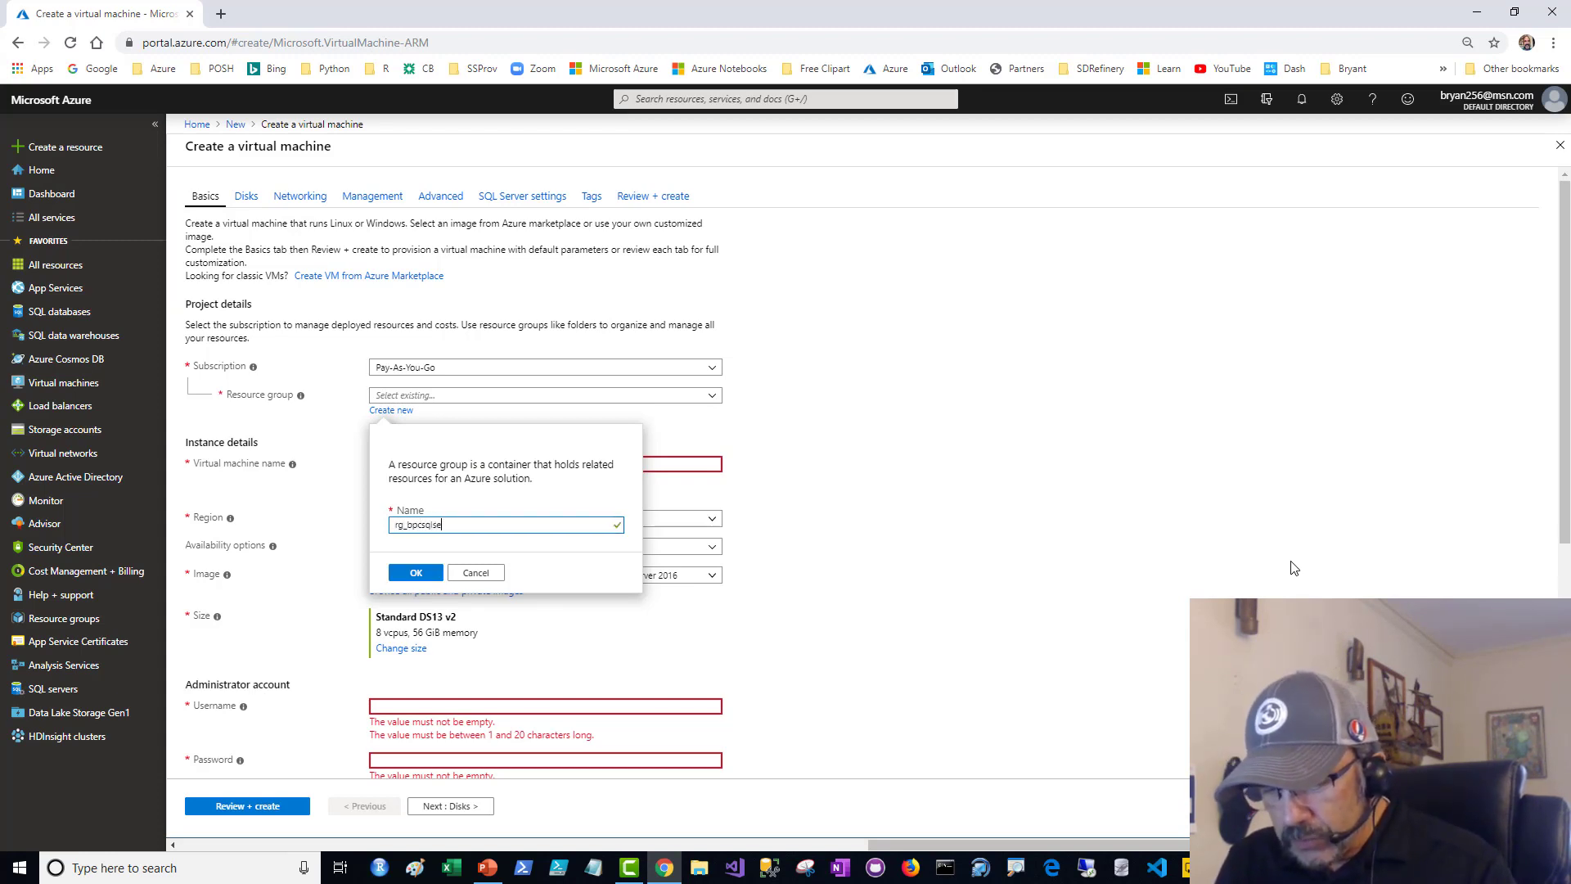
pyautogui.write('rver')
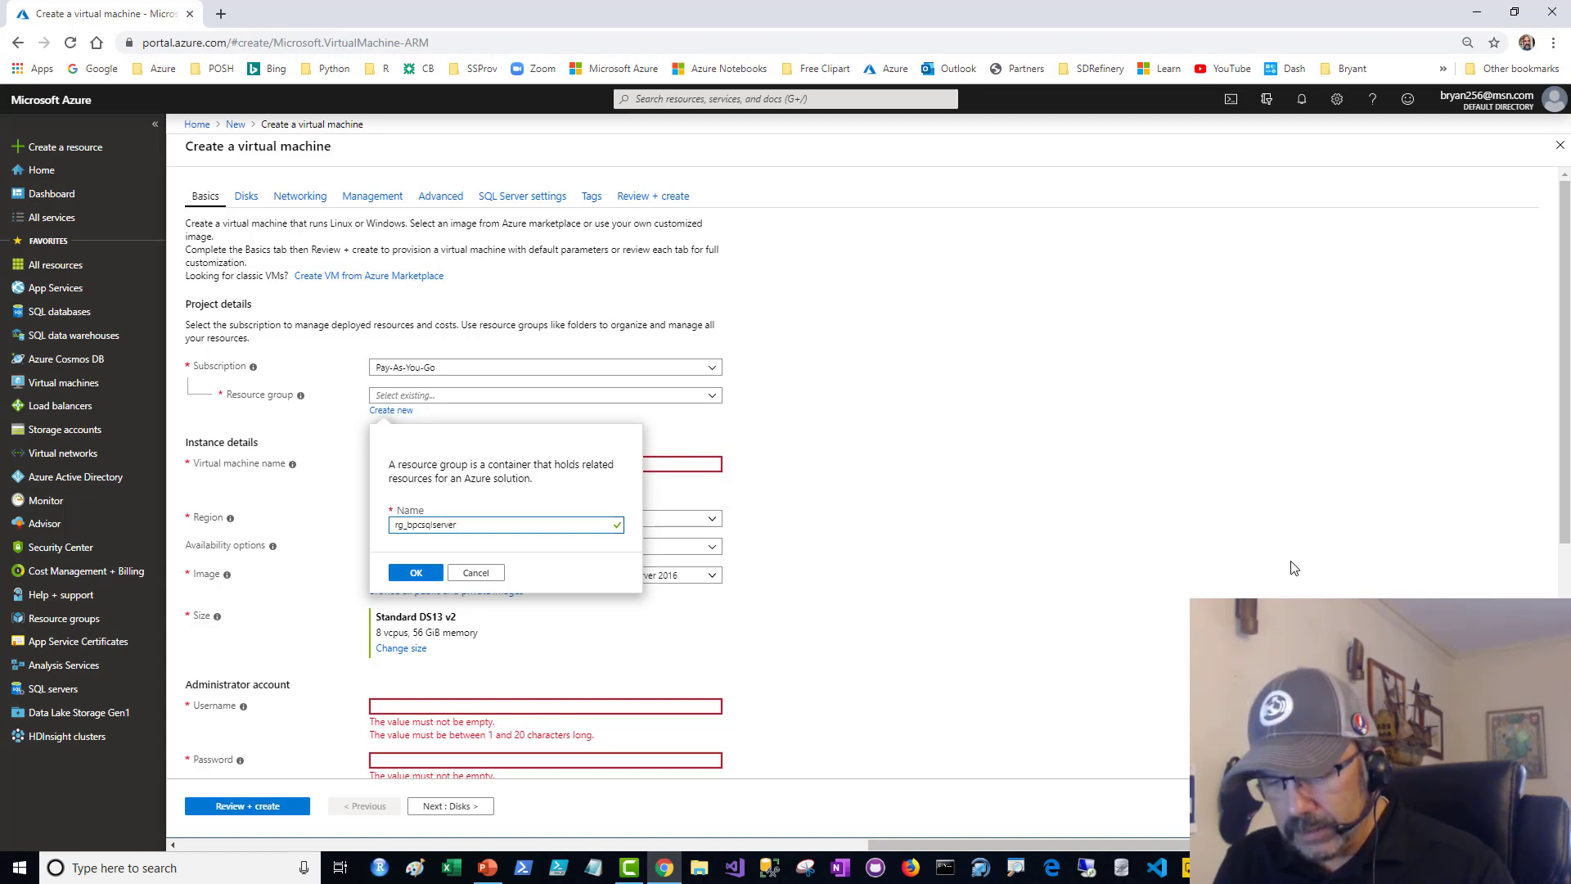
pyautogui.write('1')
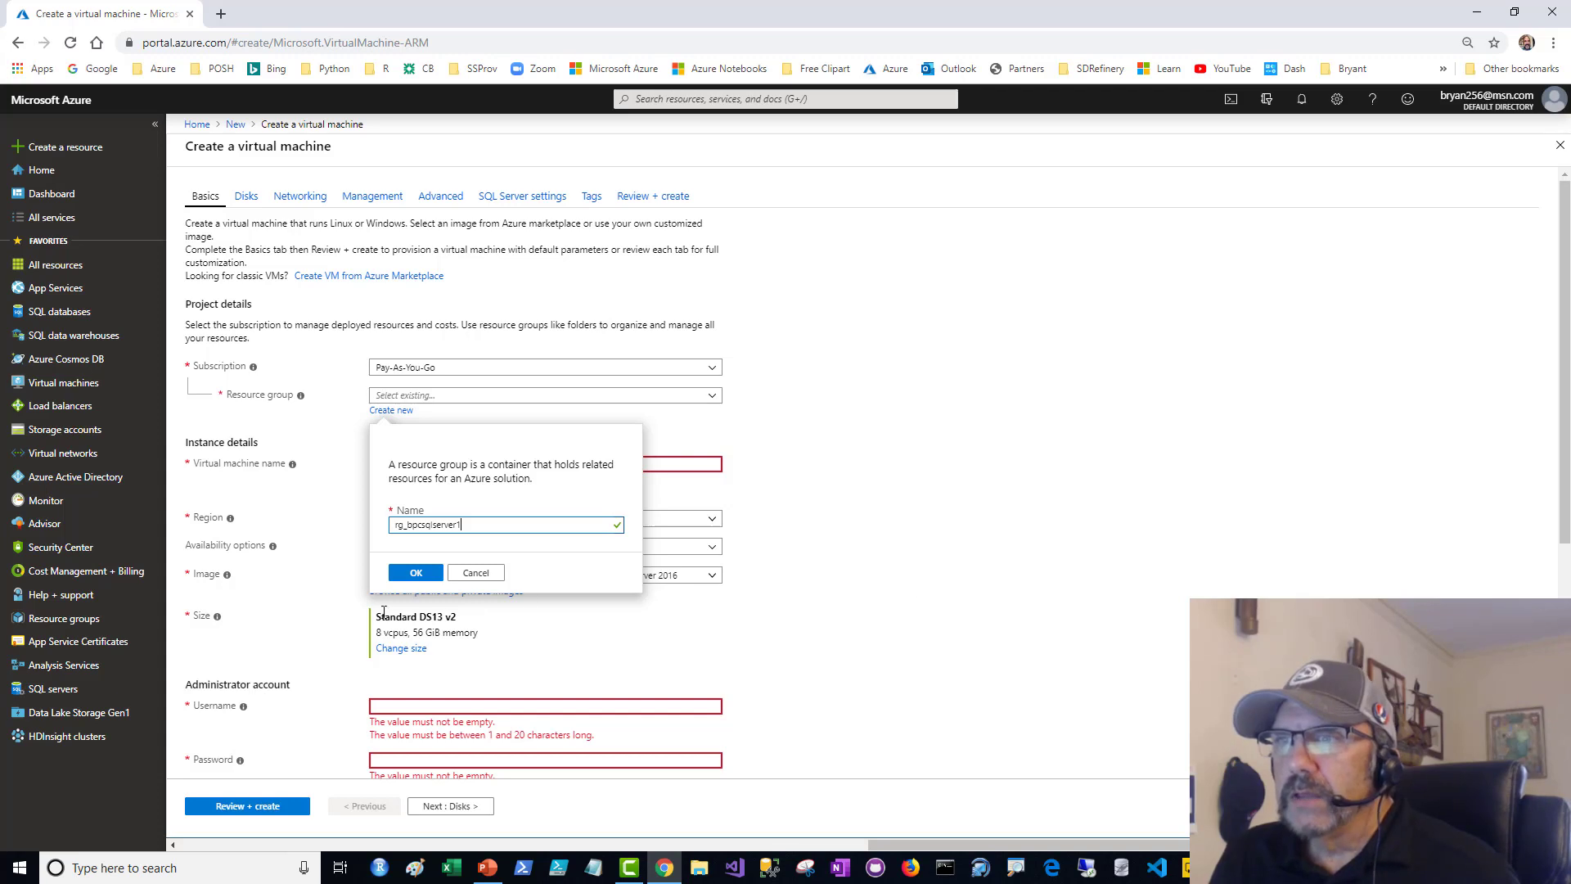
pyautogui.click(416, 575)
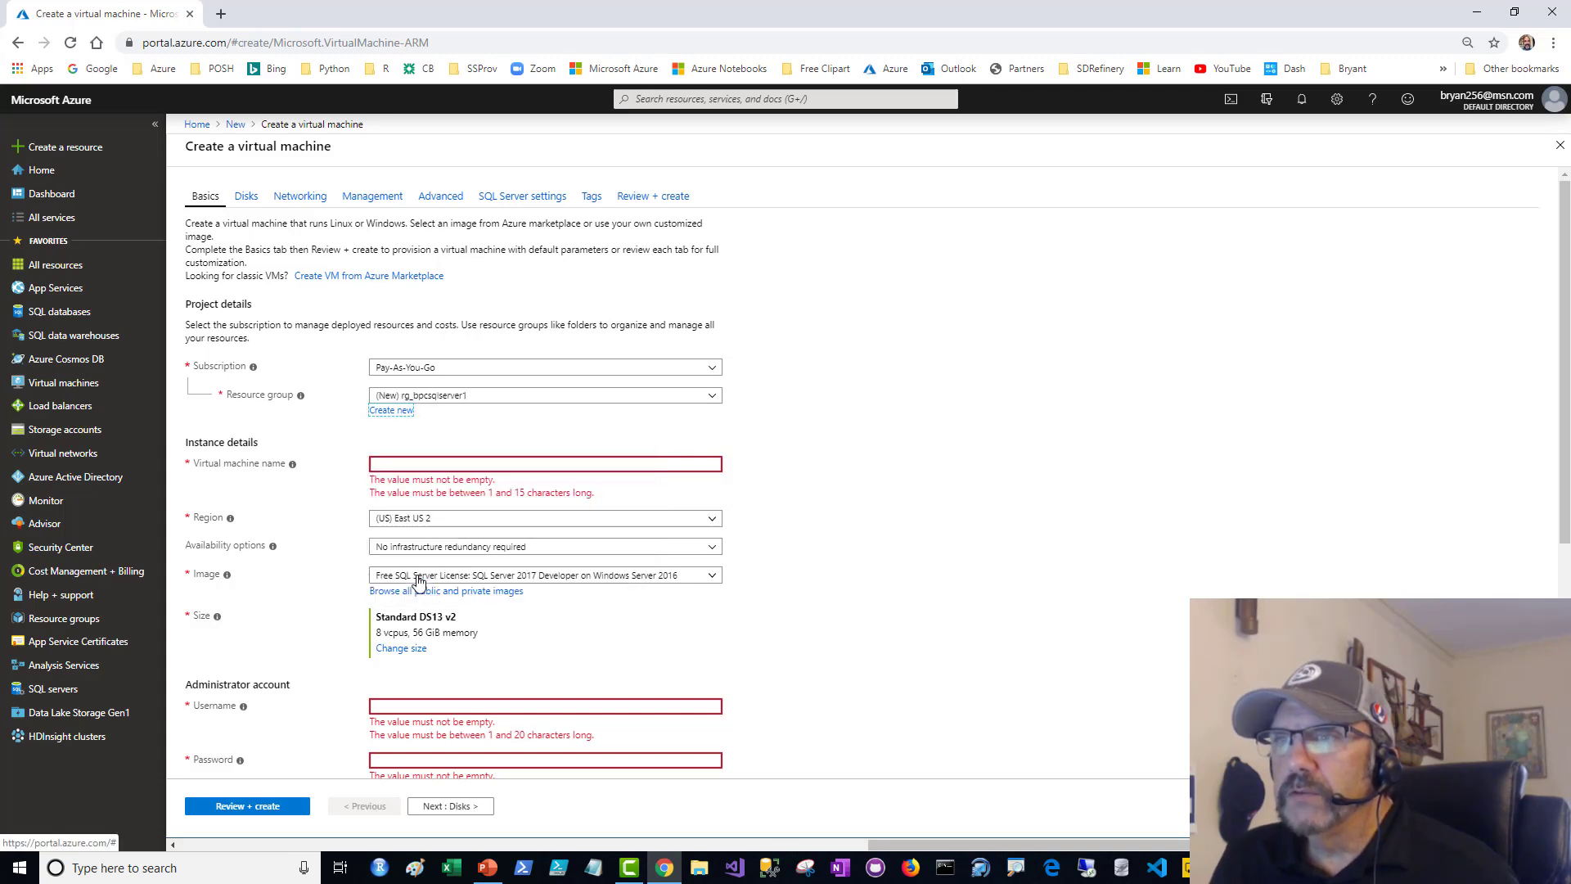
# - Name the virtual machine bpcsqlserver1 in the instance details
pyautogui.click(430, 463)
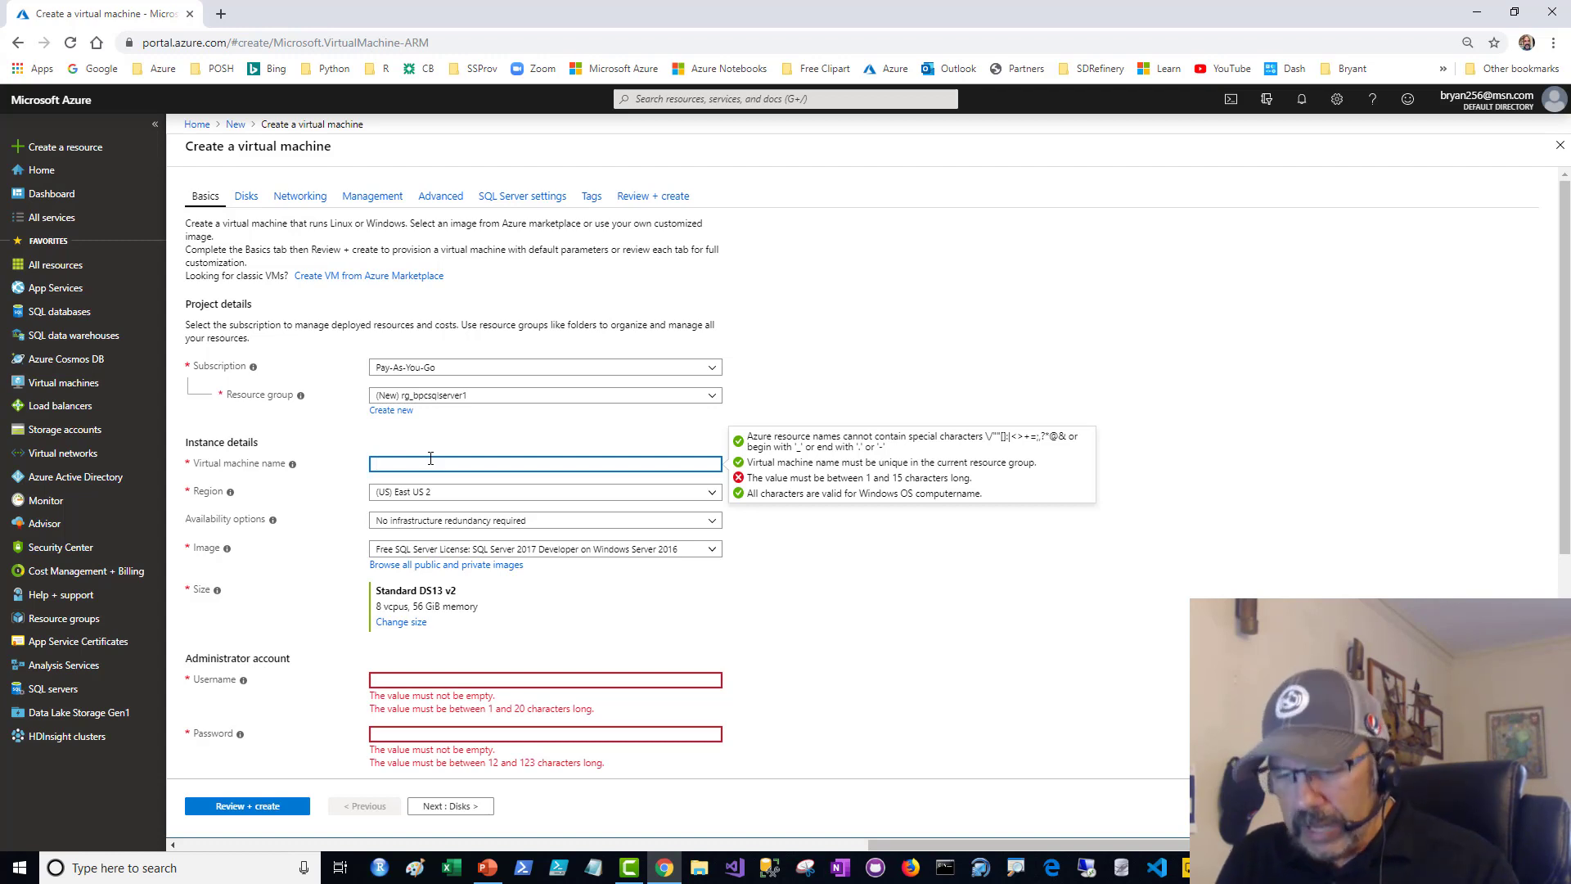
pyautogui.write('bpc')
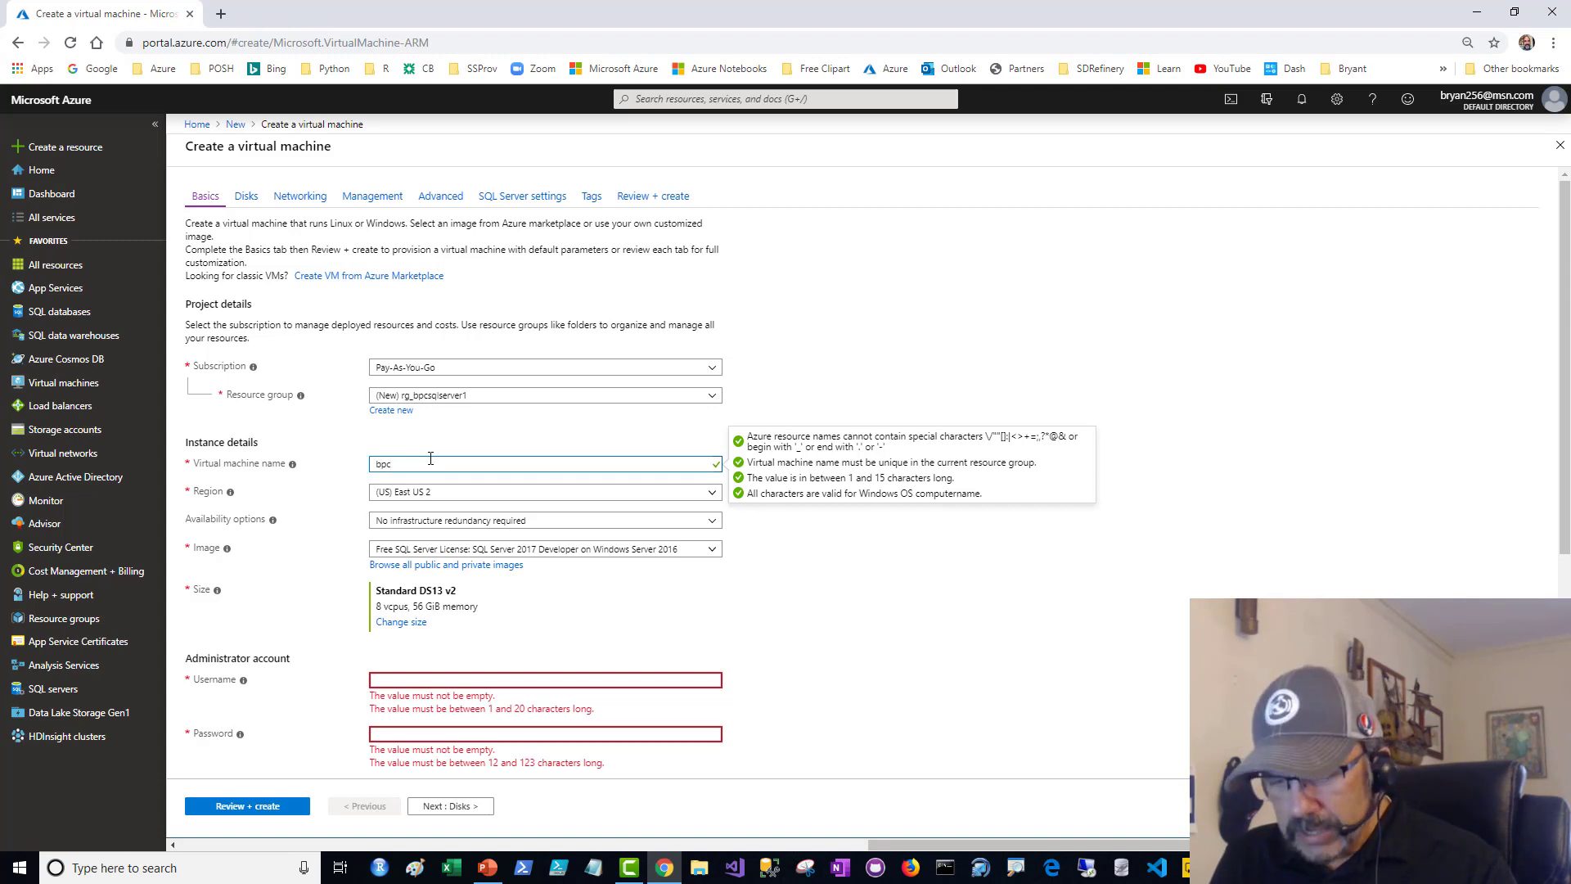
pyautogui.write('sqls')
pyautogui.write('erver1')
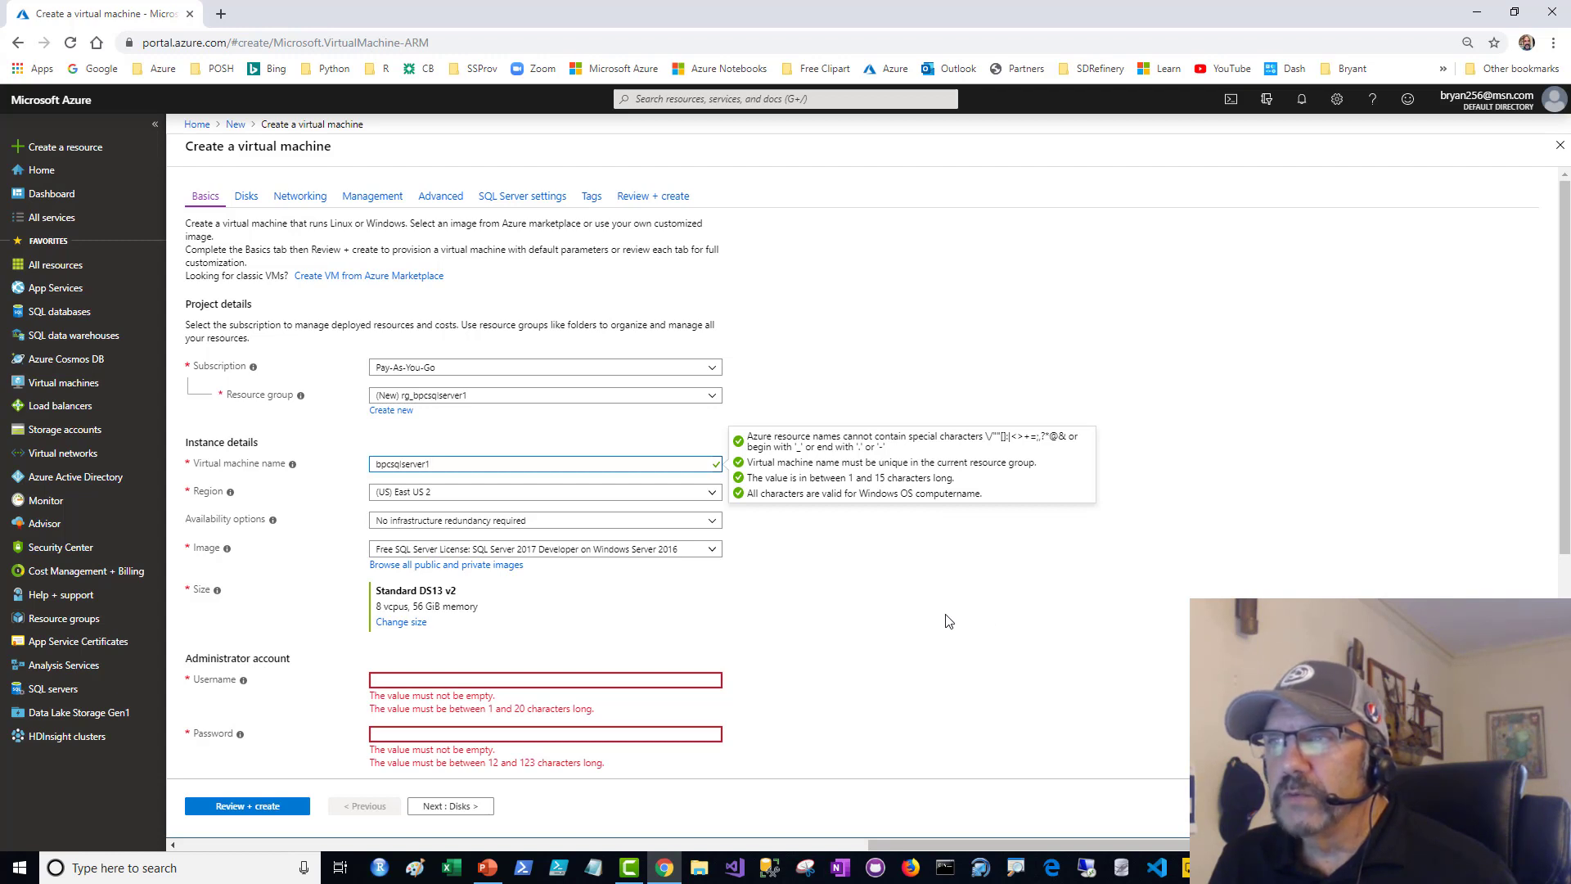
# - Examine the region choices, the availability options and their explanation for the virtual machine
pyautogui.click(713, 492)
pyautogui.click(713, 493)
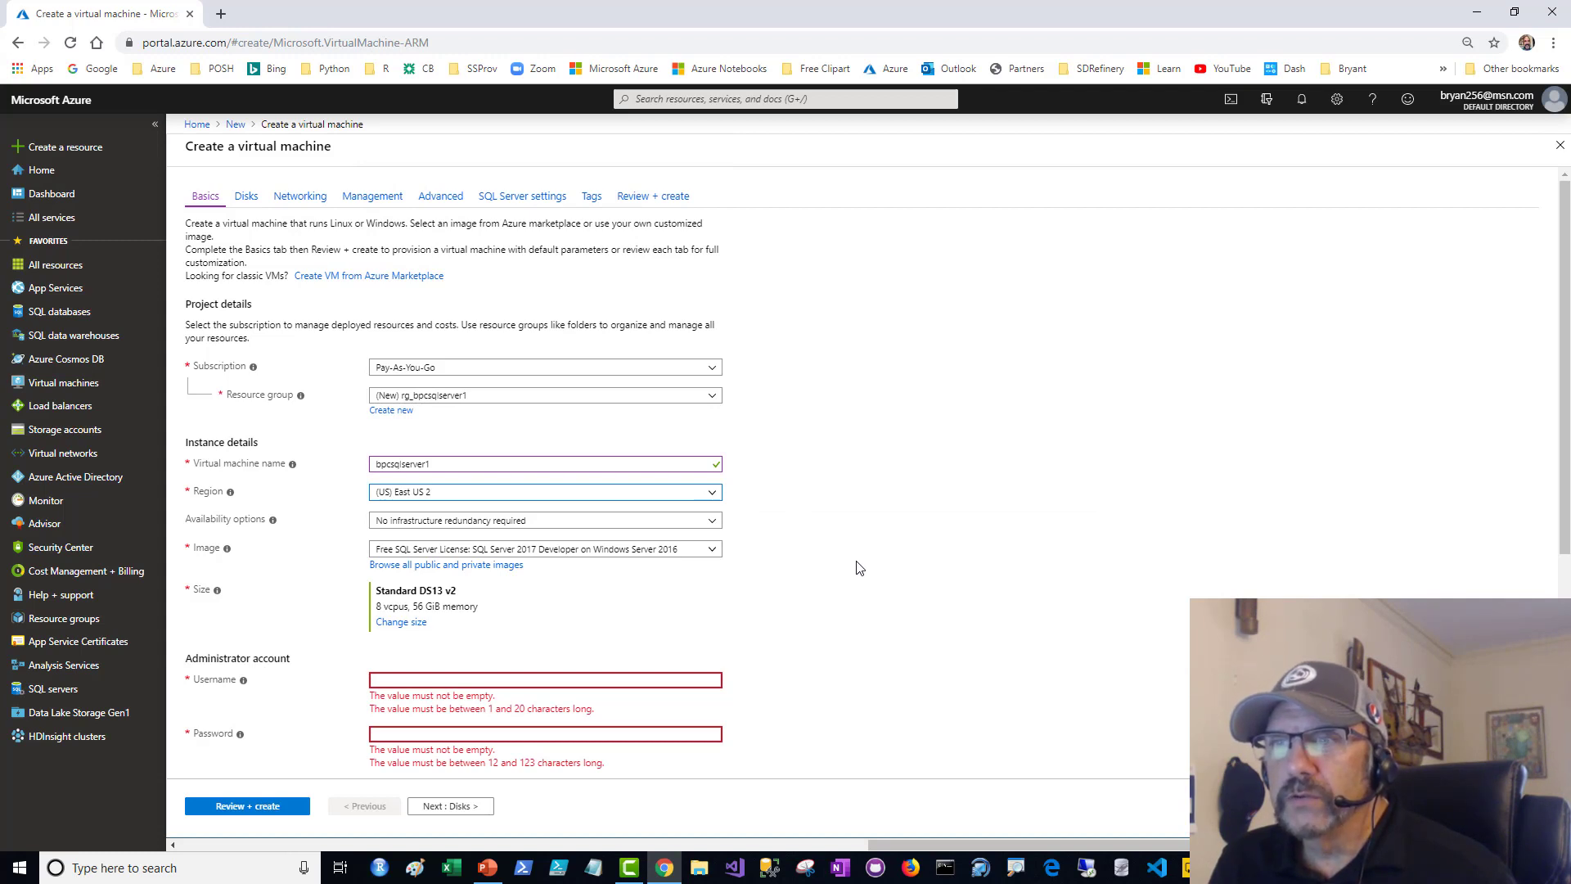
pyautogui.click(712, 523)
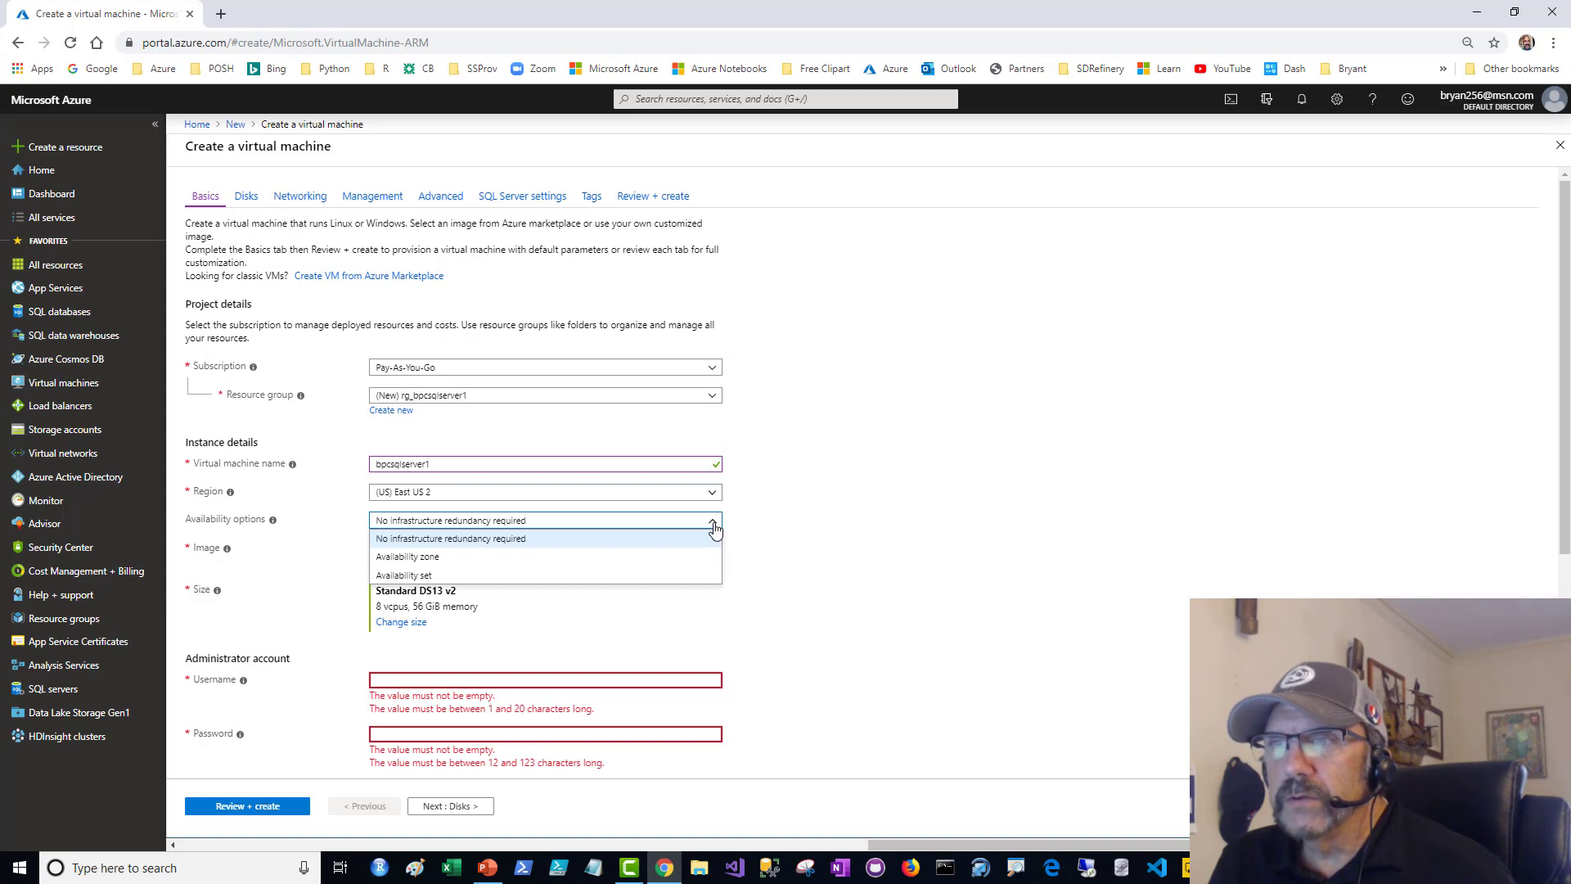
pyautogui.click(715, 530)
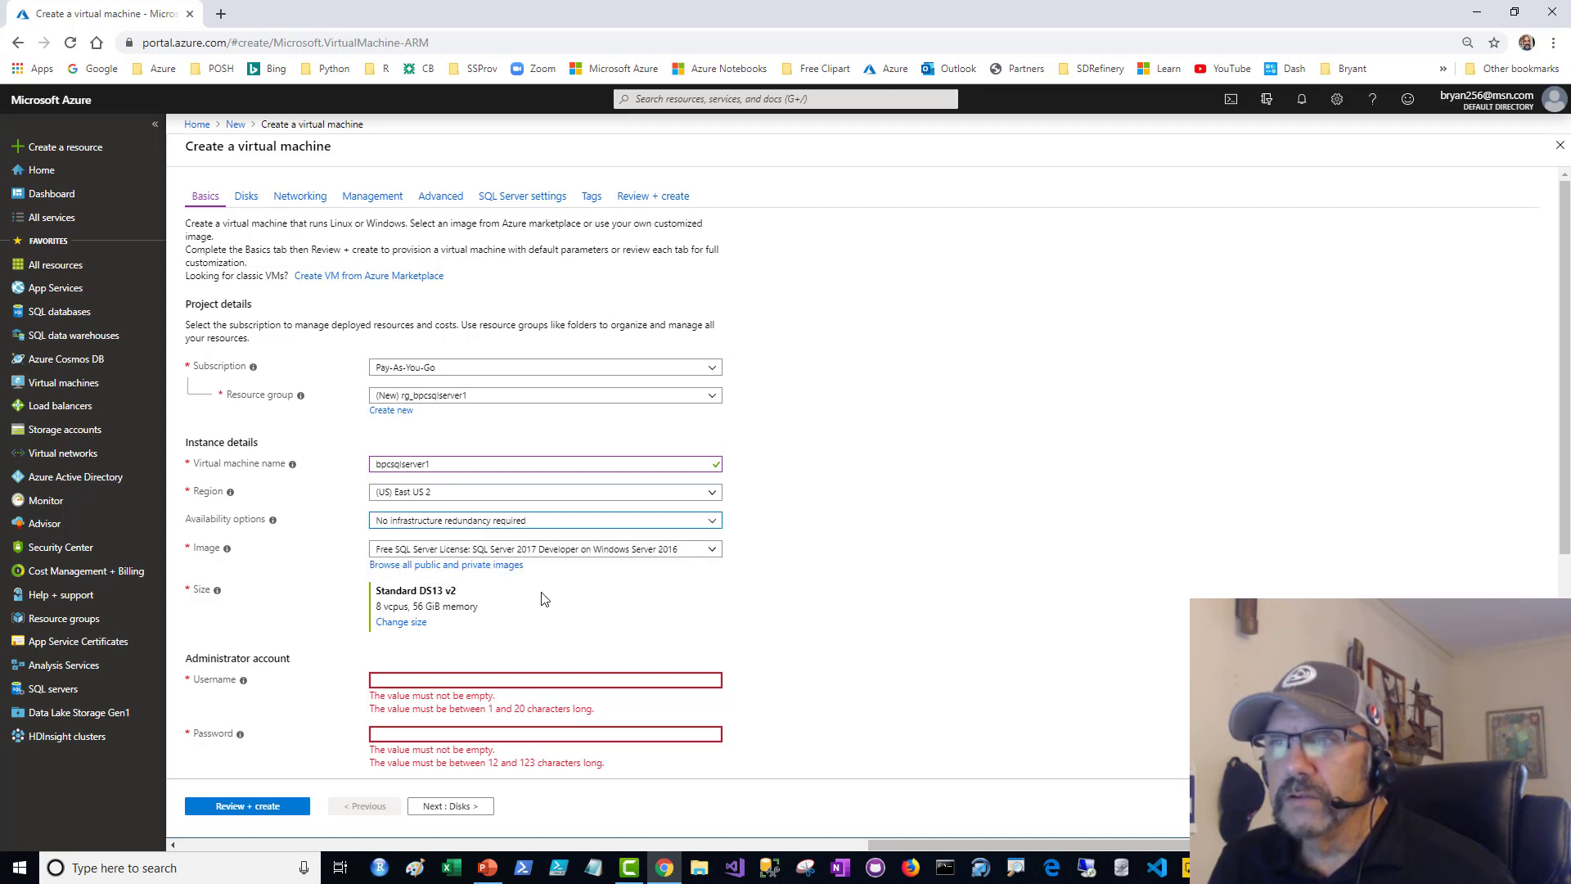
pyautogui.moveTo(224, 553)
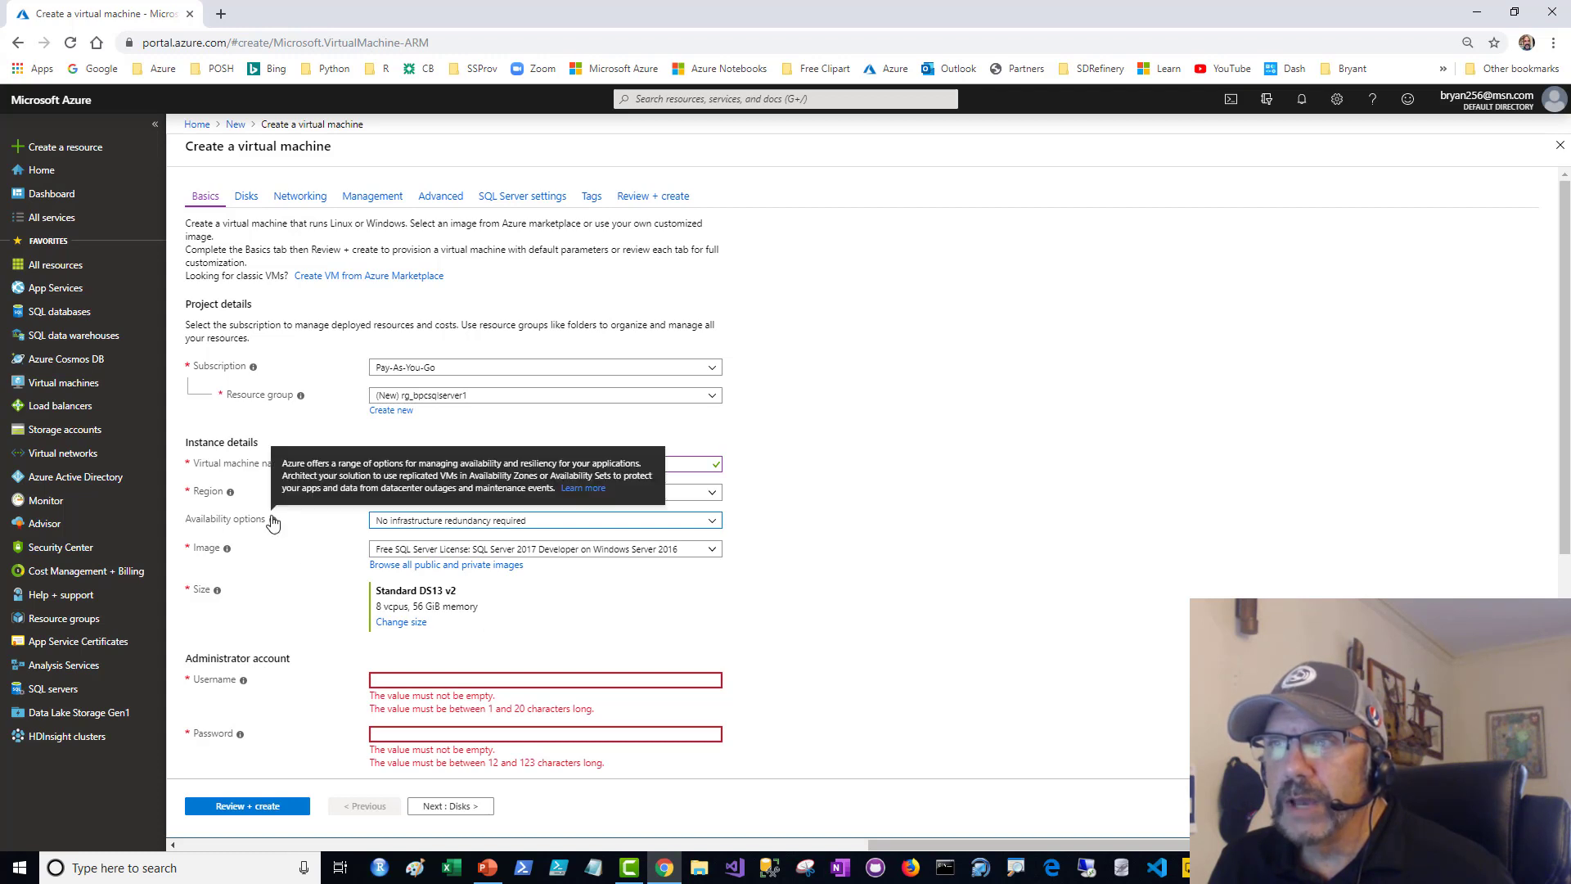
# - Enter the administrator account's username for the virtual machine
pyautogui.scroll(-1, 967, 620)
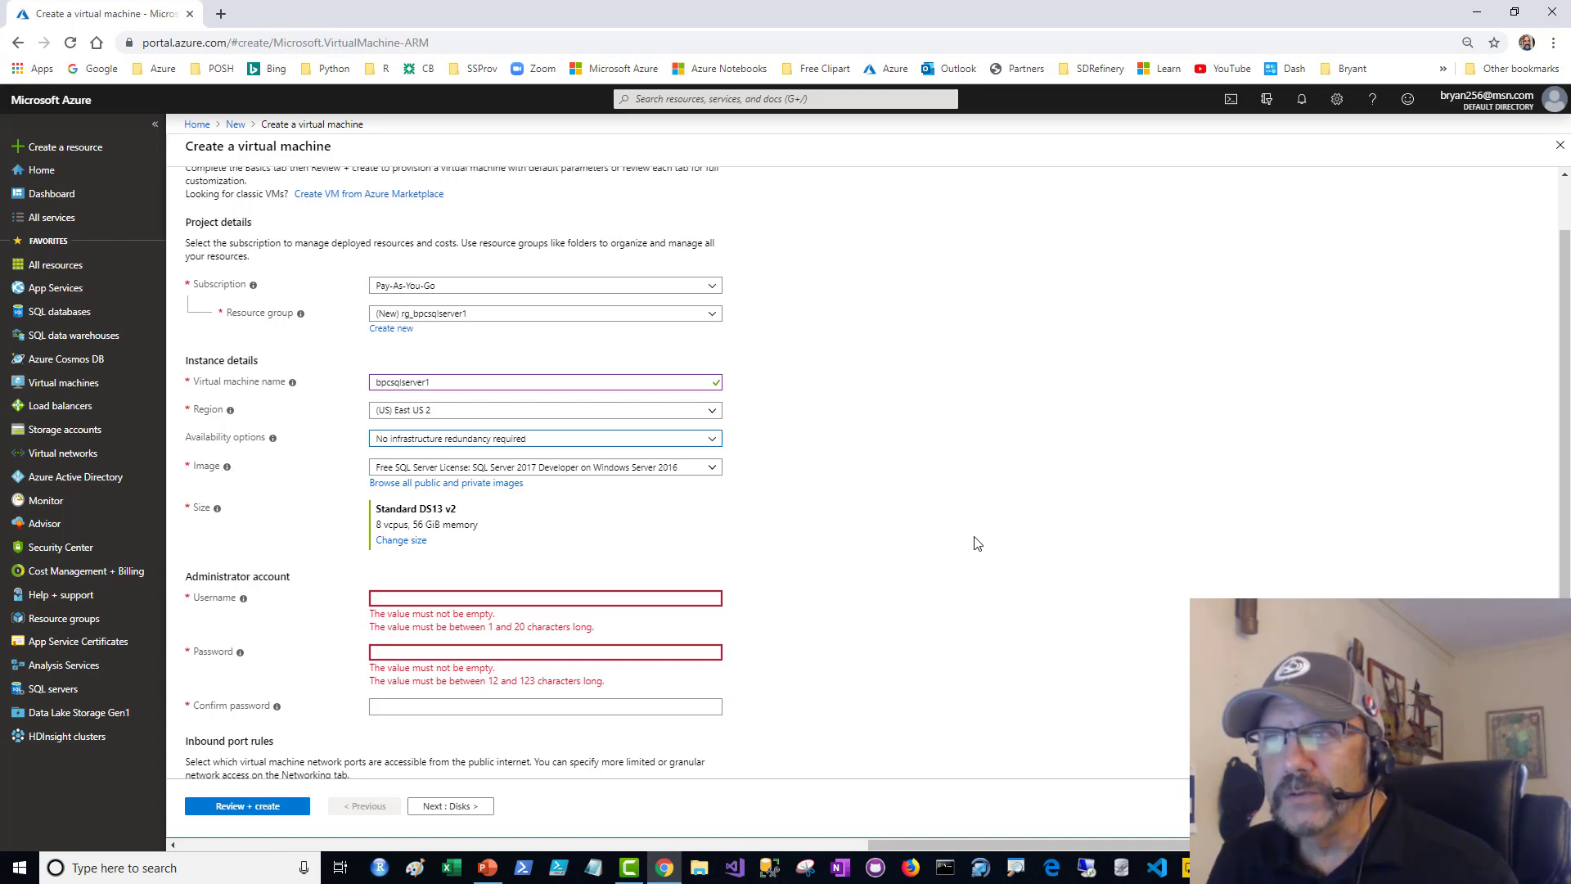
pyautogui.click(515, 599)
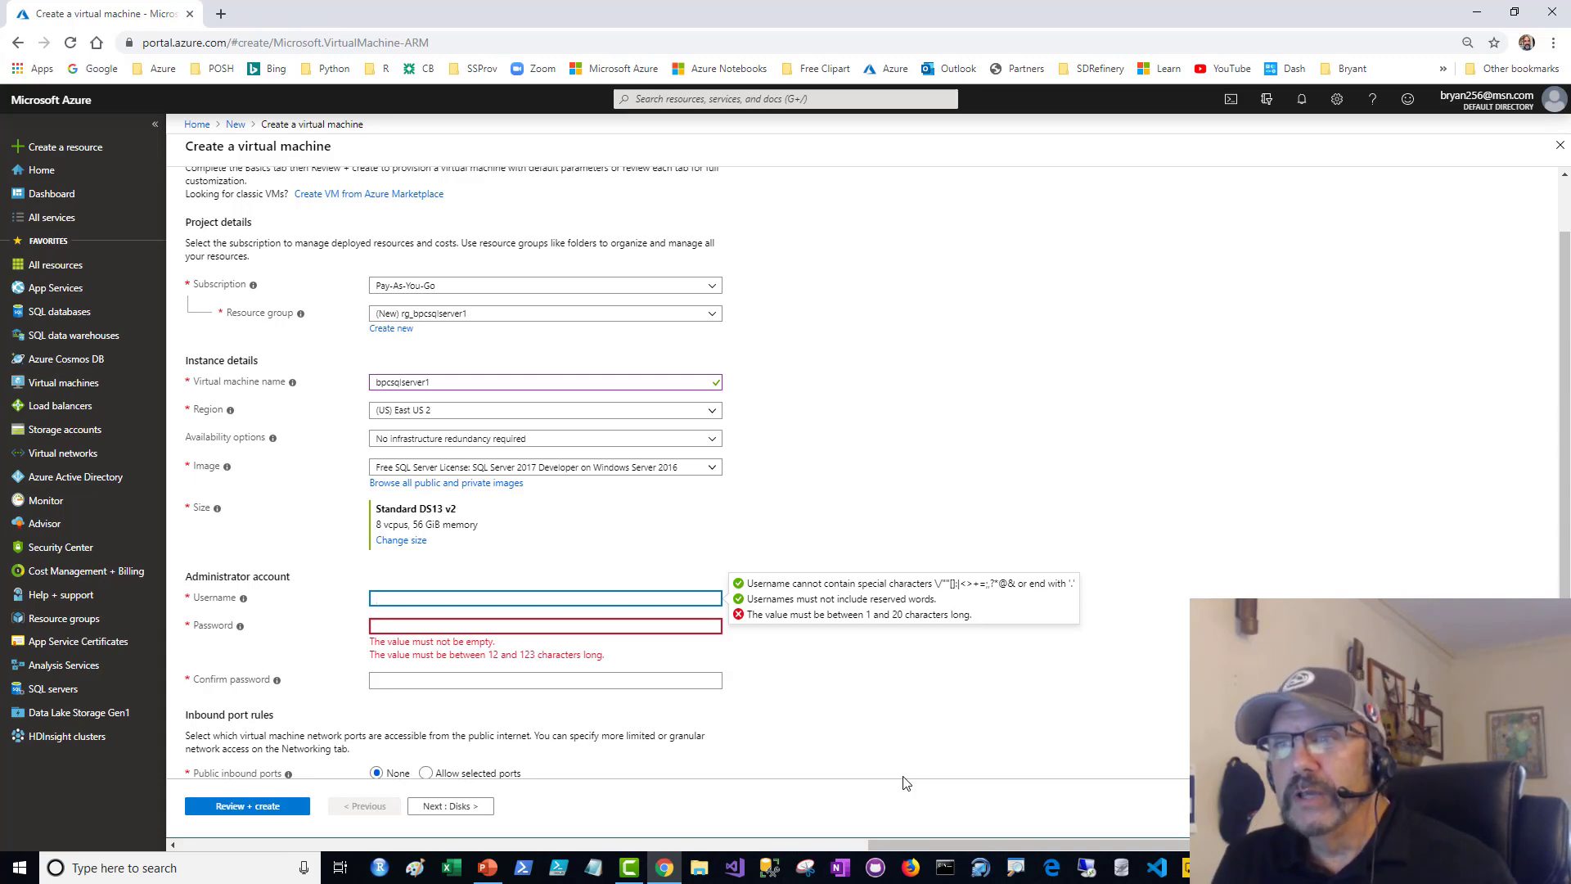
pyautogui.write('pcafferky')
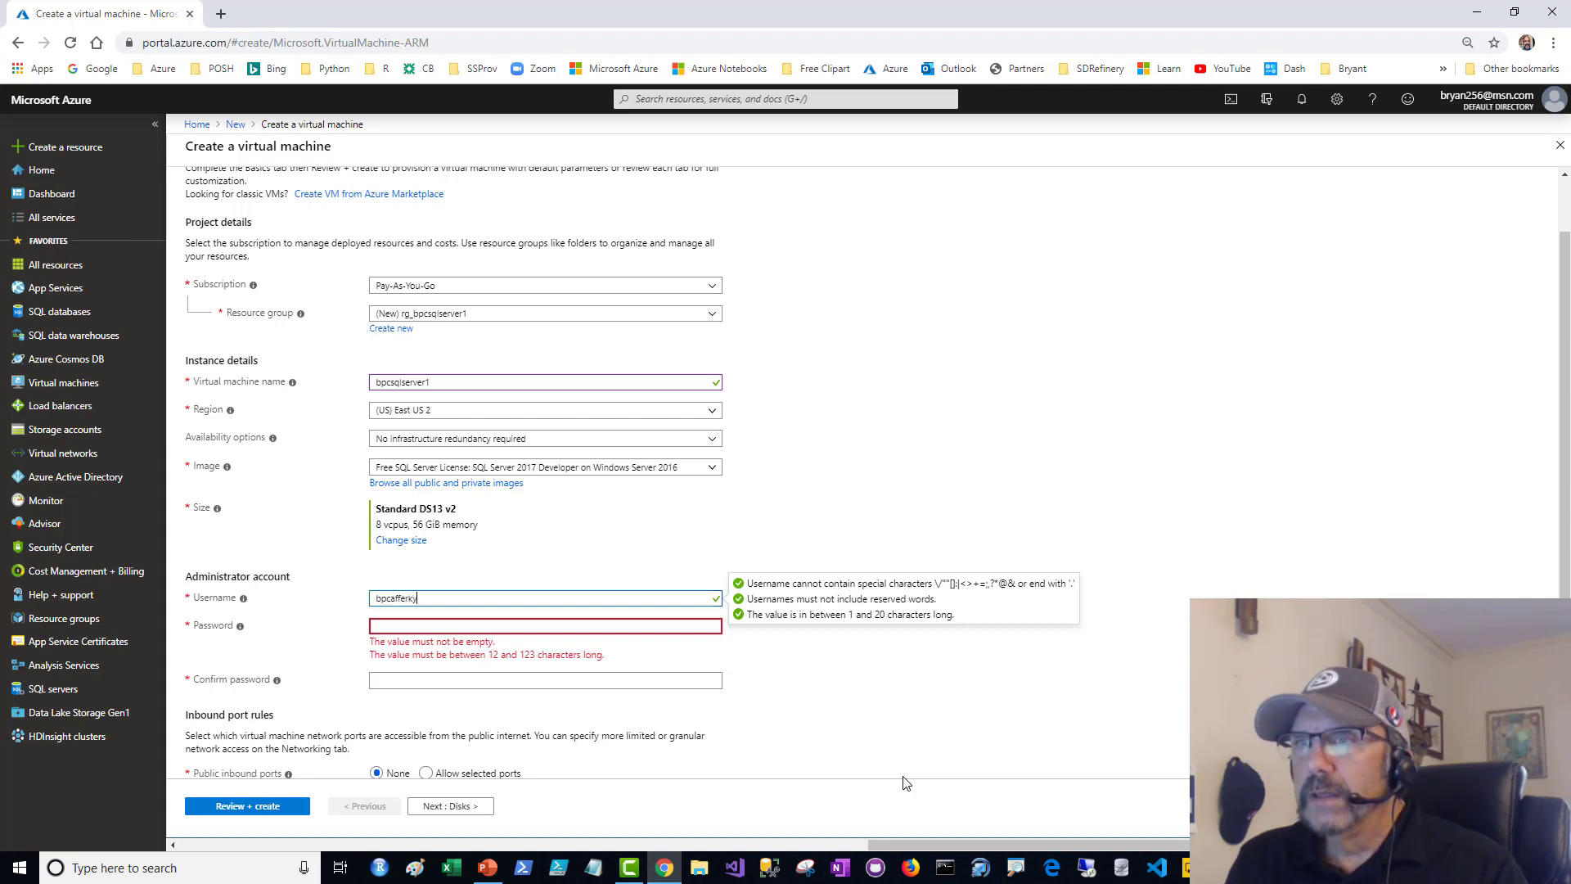
# - Enter the administrator account's password and repeat it in the confirmation field
pyautogui.click(617, 622)
pyautogui.write('••')
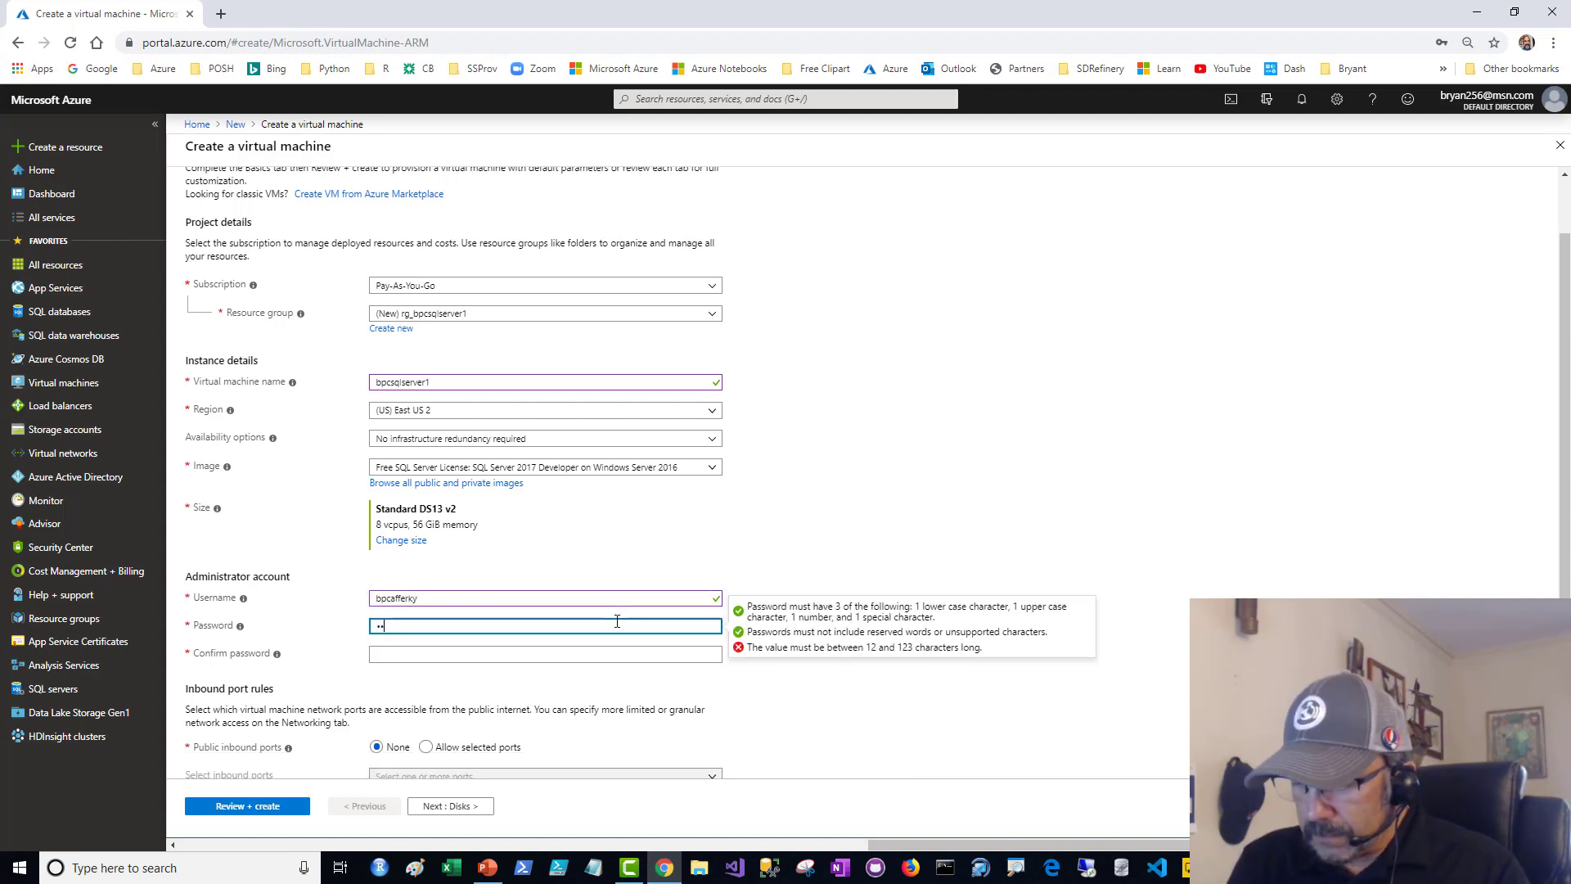
pyautogui.write('••••••••••')
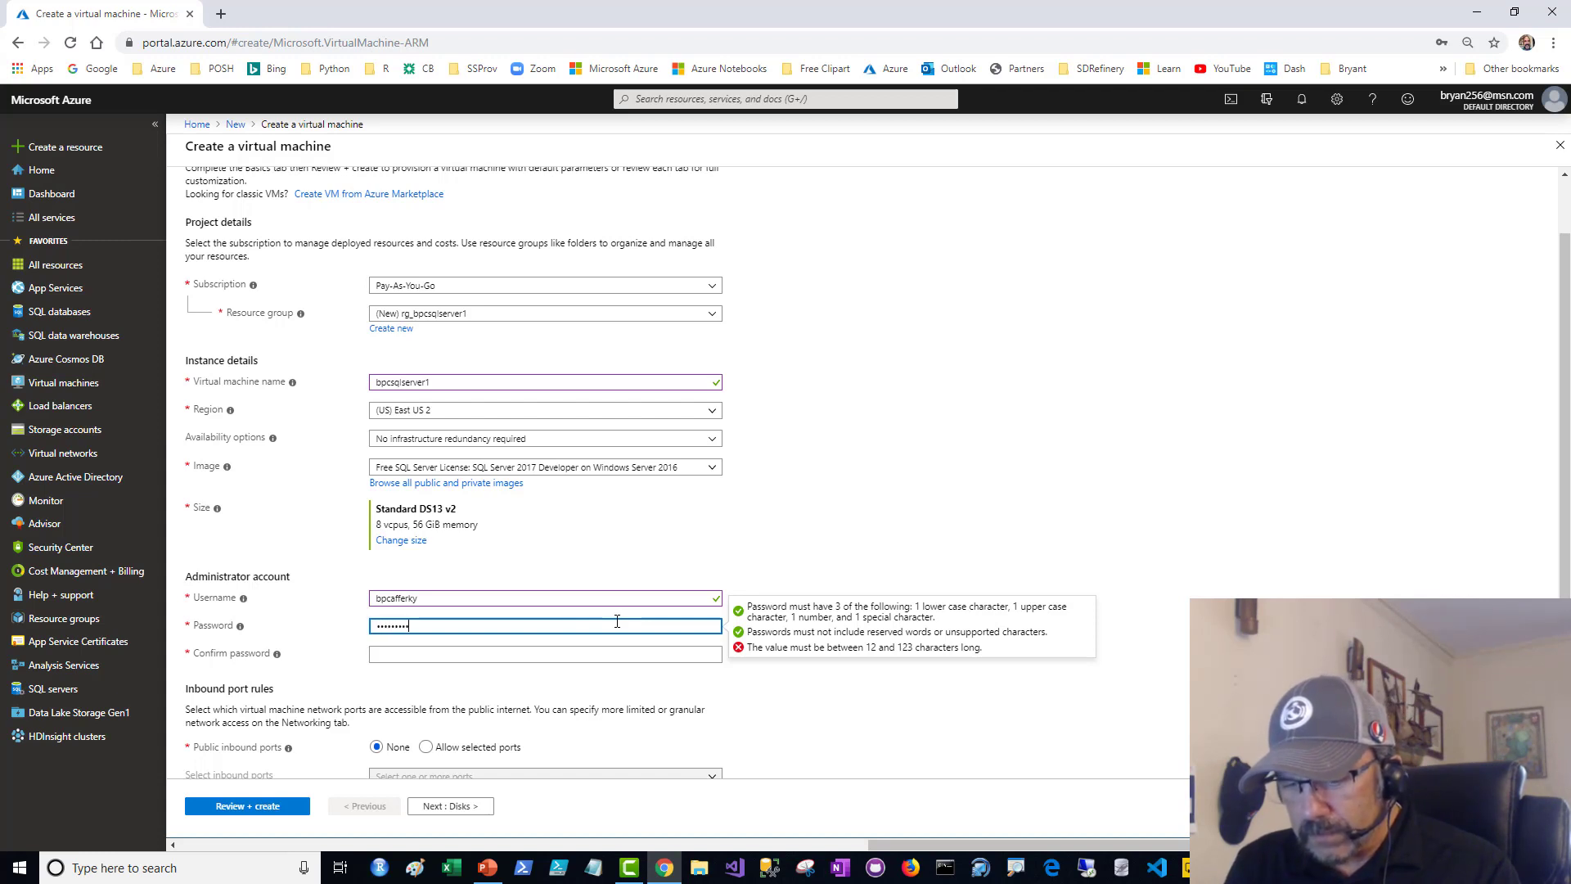
pyautogui.click(560, 653)
pyautogui.write('•')
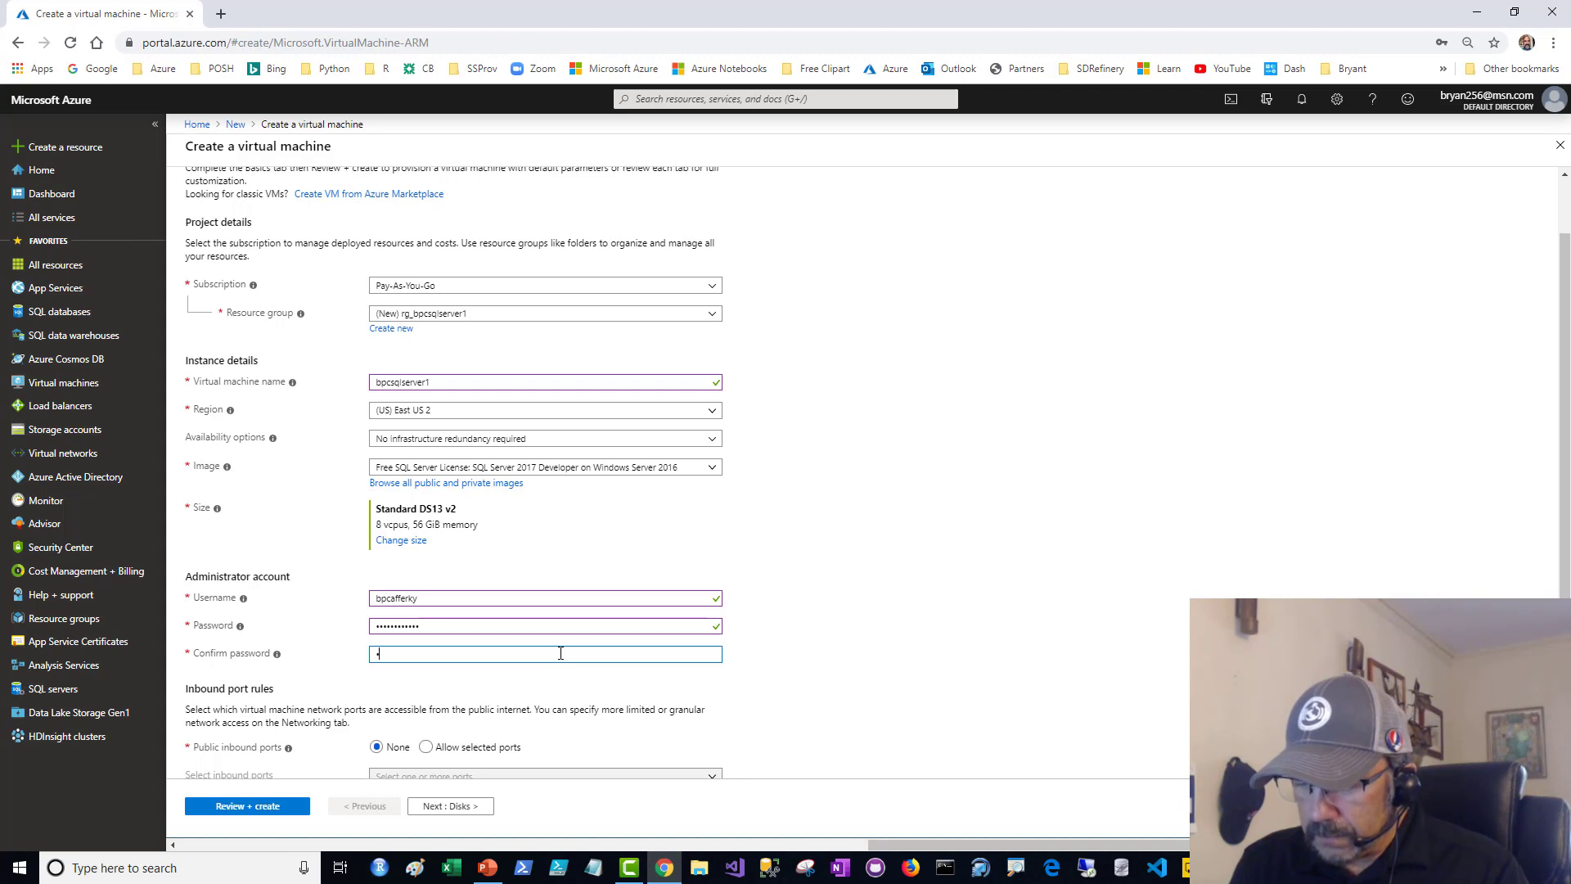
pyautogui.write('•••••••••••')
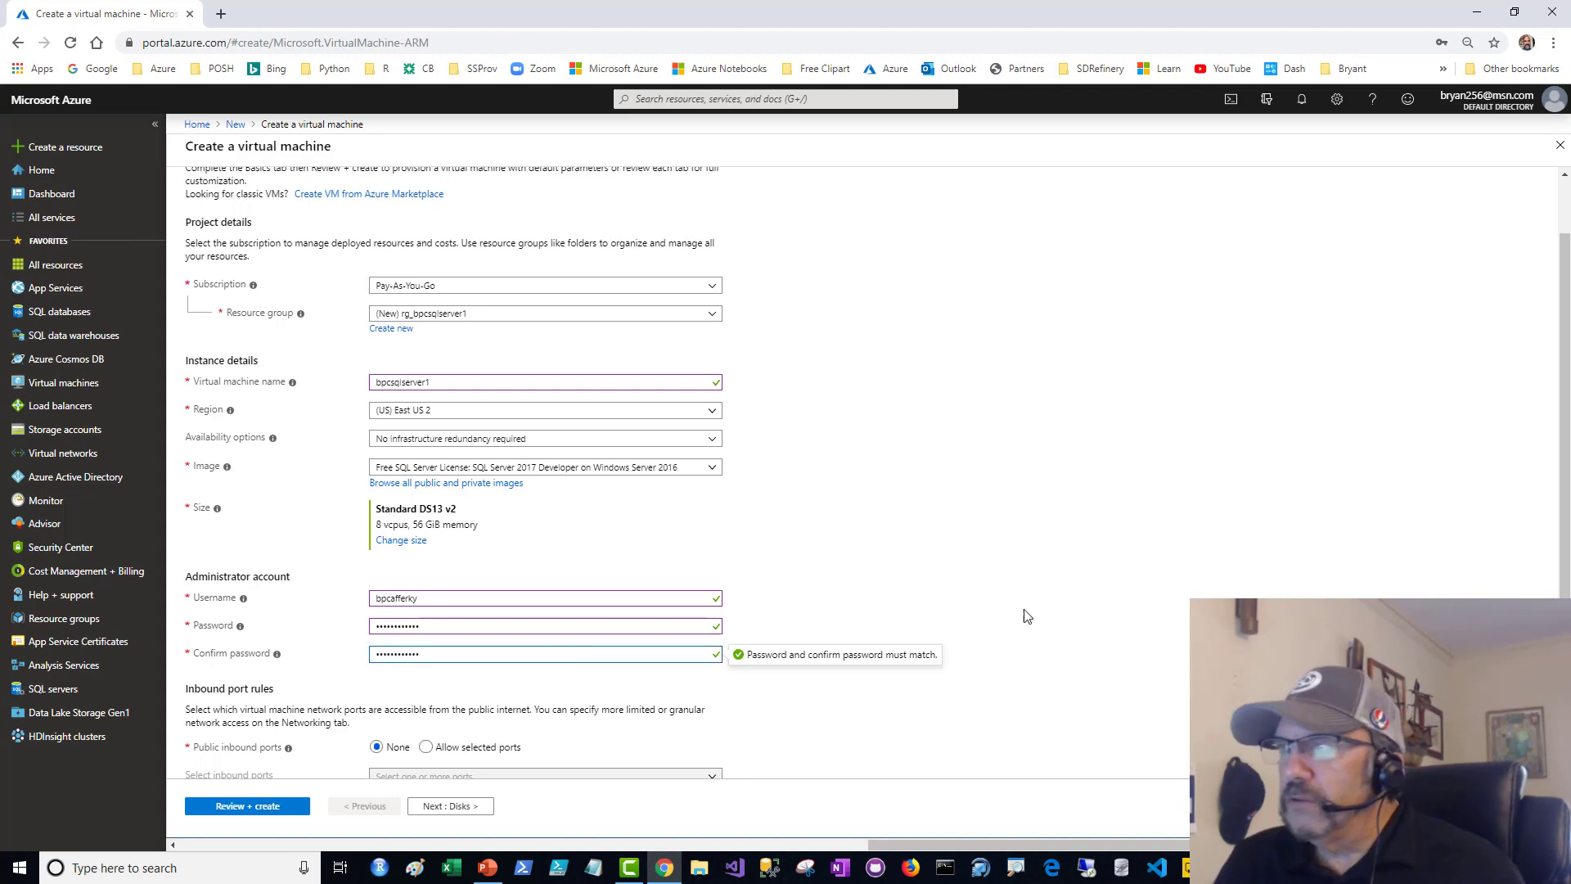
# - Allow selected public inbound ports for the virtual machine and select RDP (3389)
pyautogui.moveTo(1564, 527); pyautogui.dragTo(1563, 638)
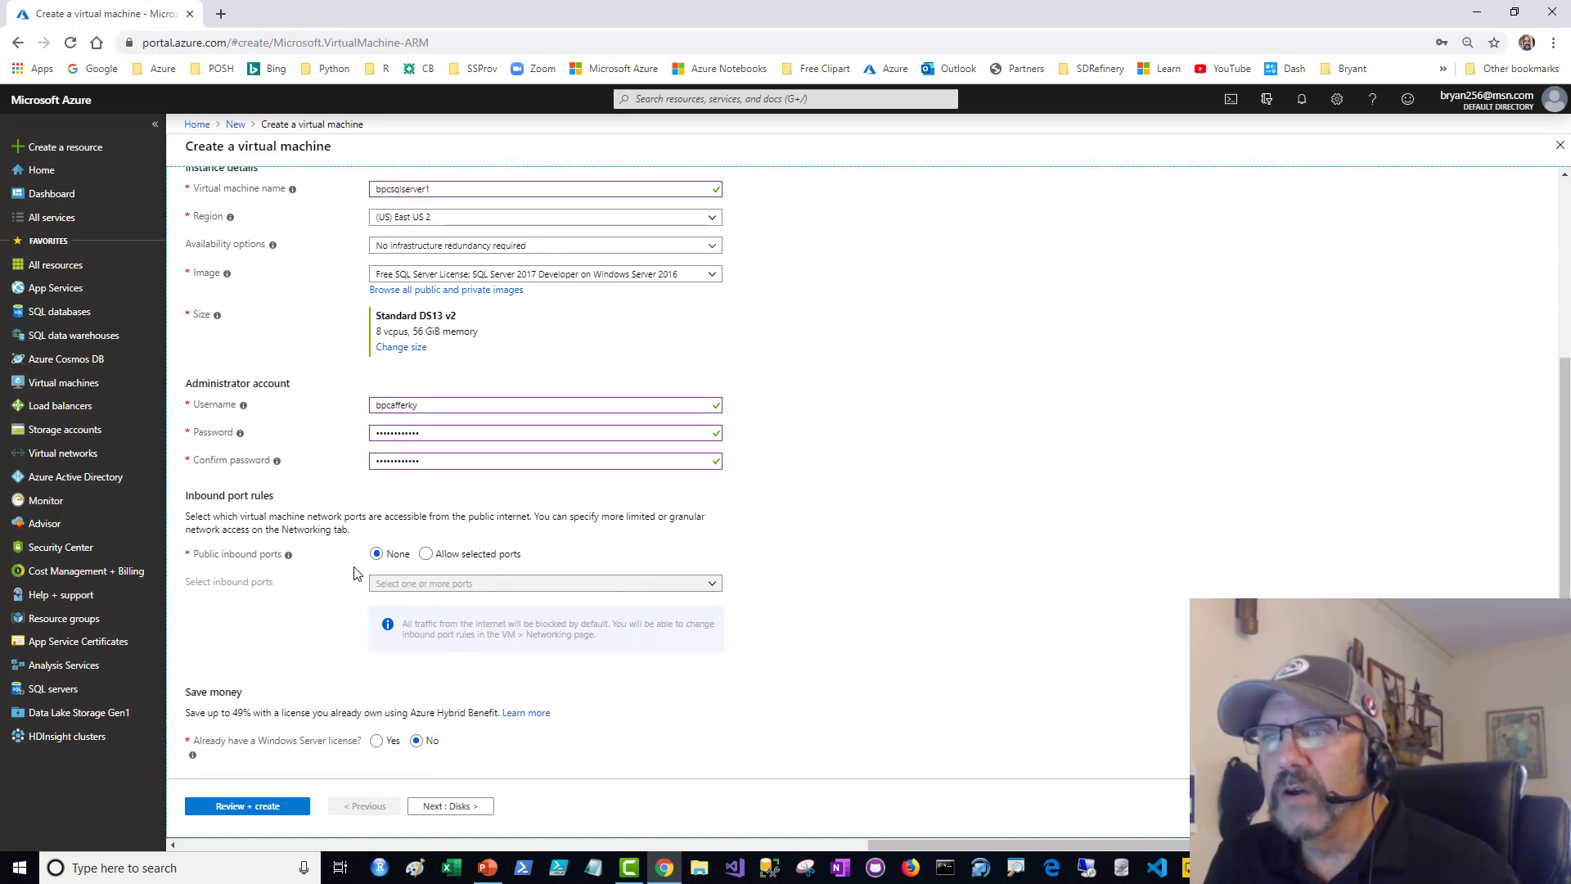
pyautogui.moveTo(288, 559)
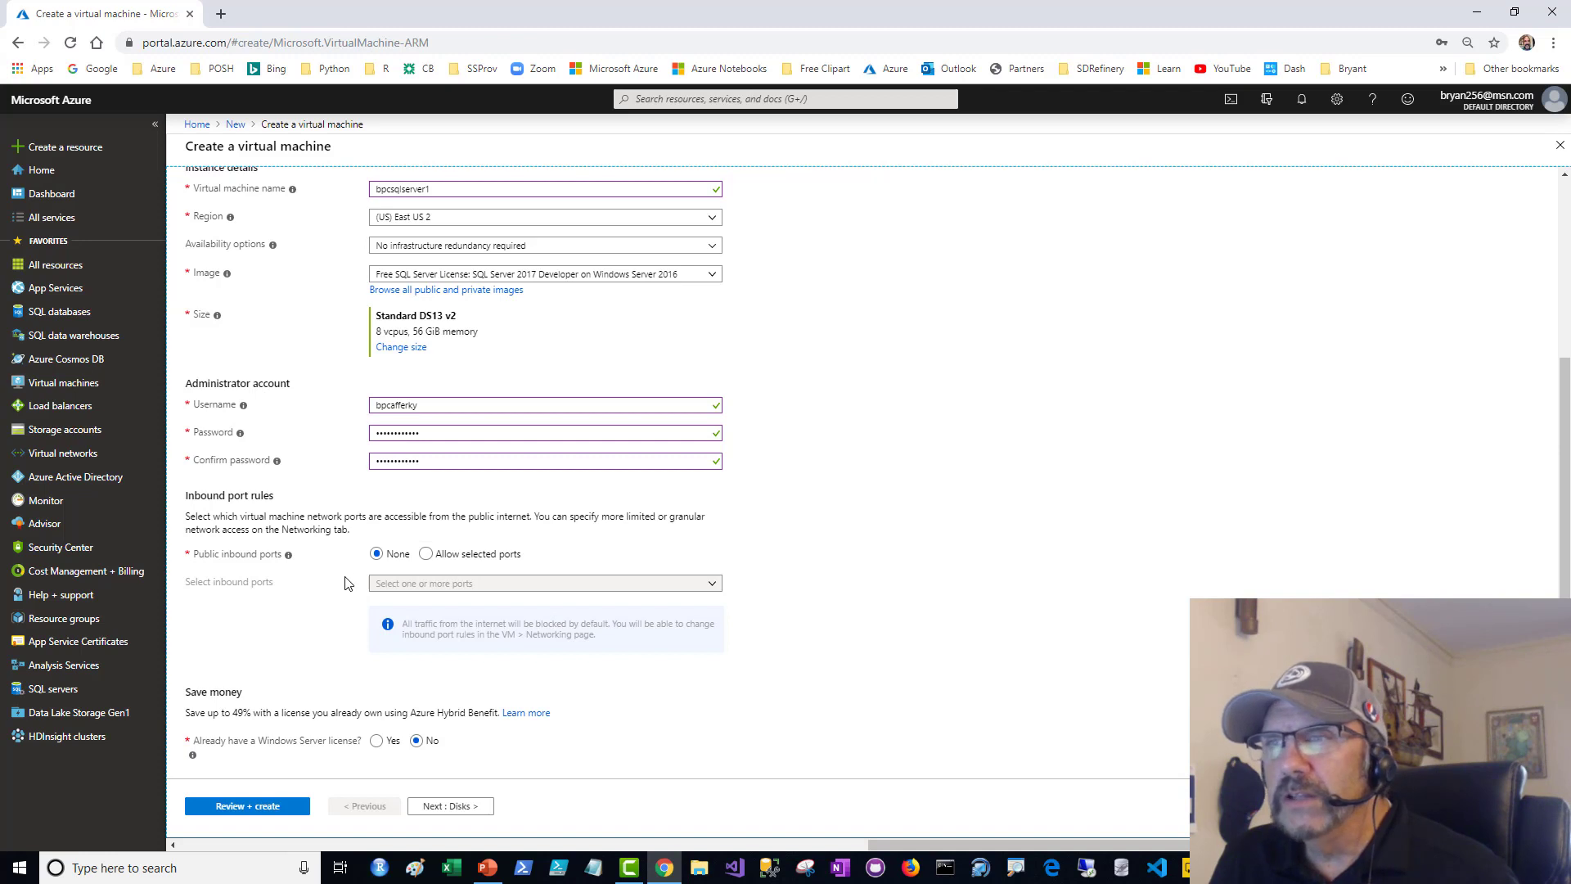
pyautogui.click(426, 555)
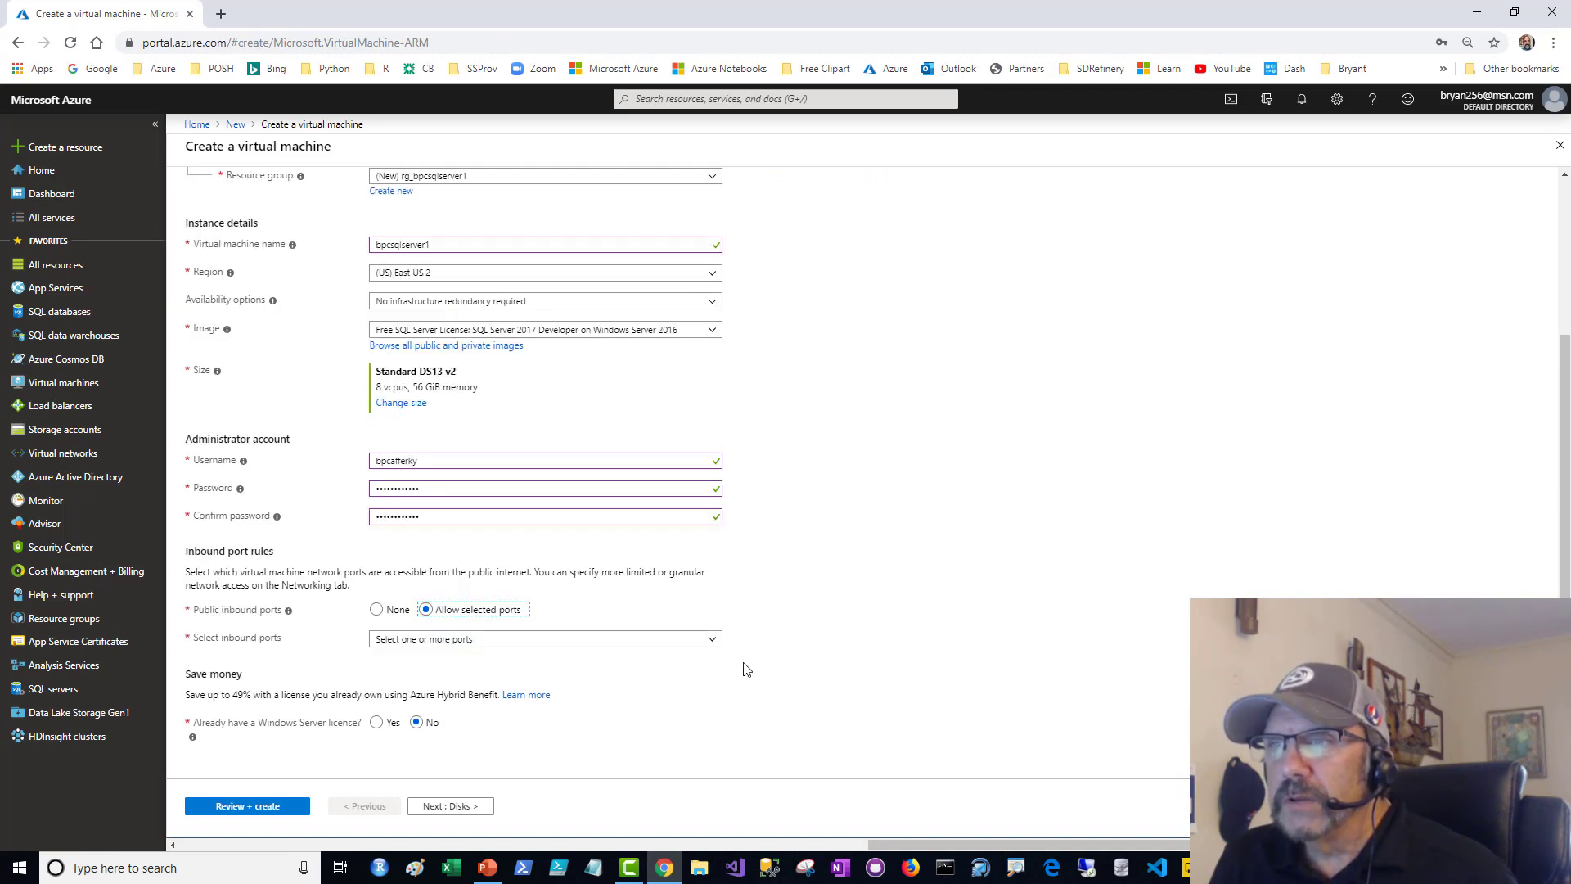
pyautogui.click(715, 643)
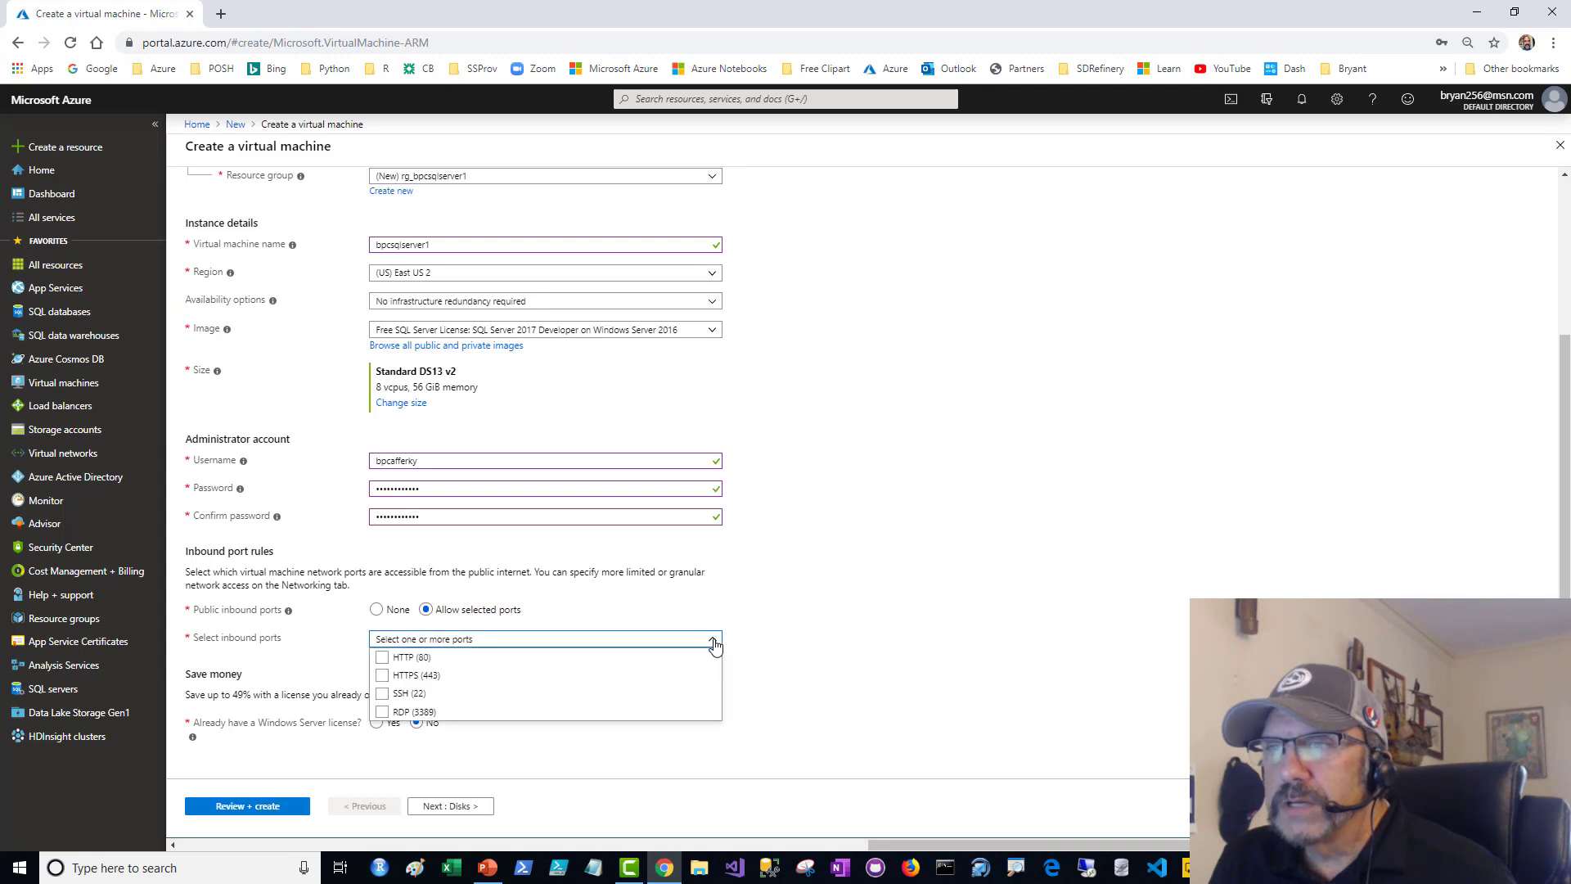
pyautogui.click(384, 713)
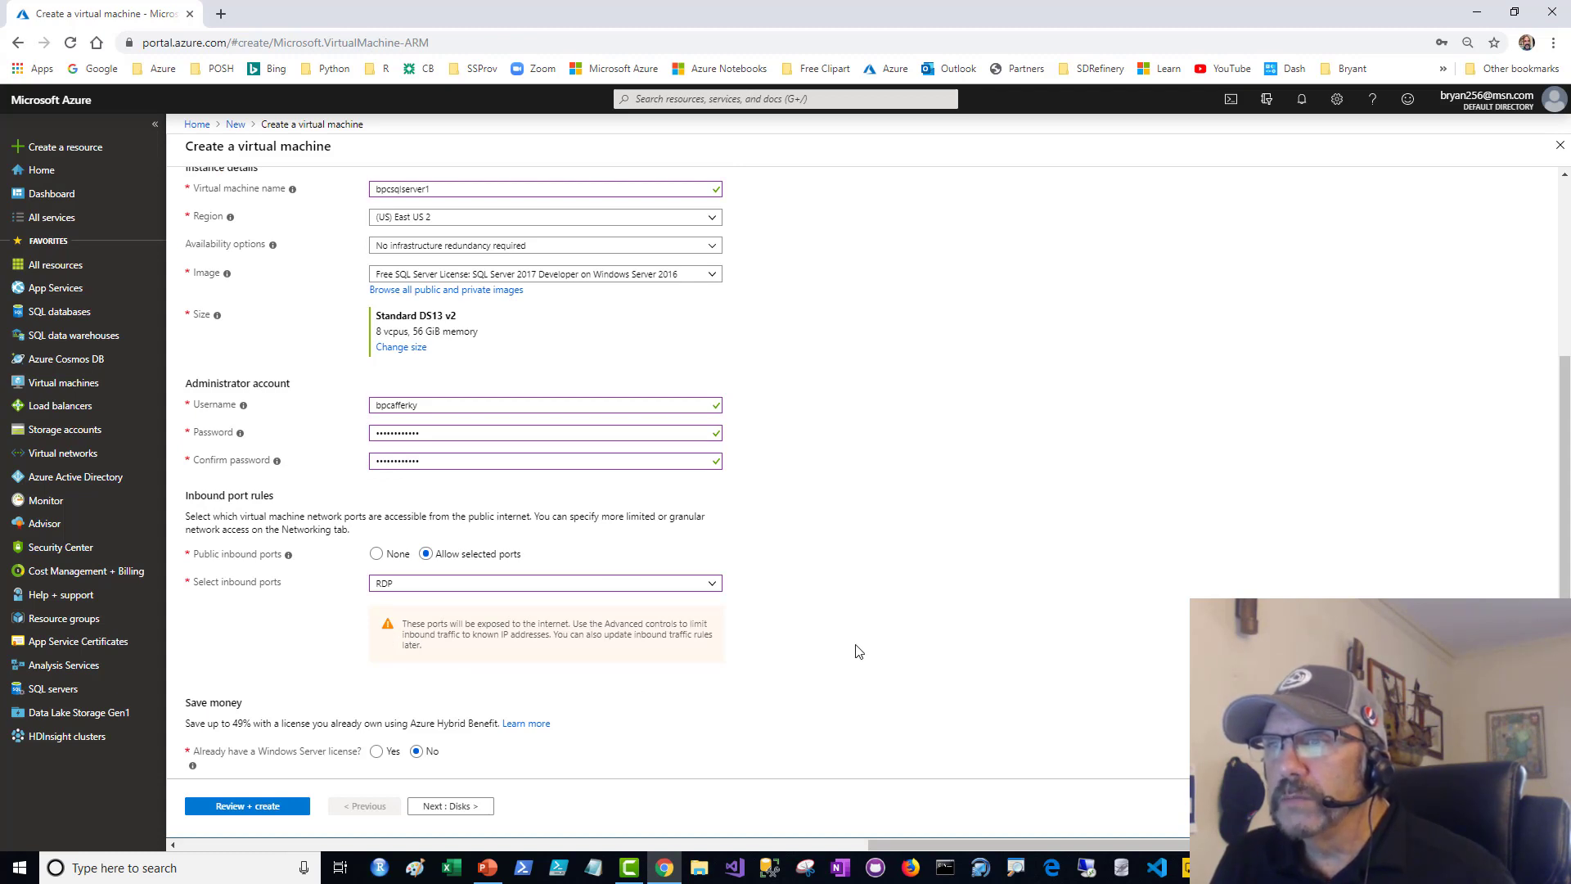
pyautogui.scroll(-1, 860, 650)
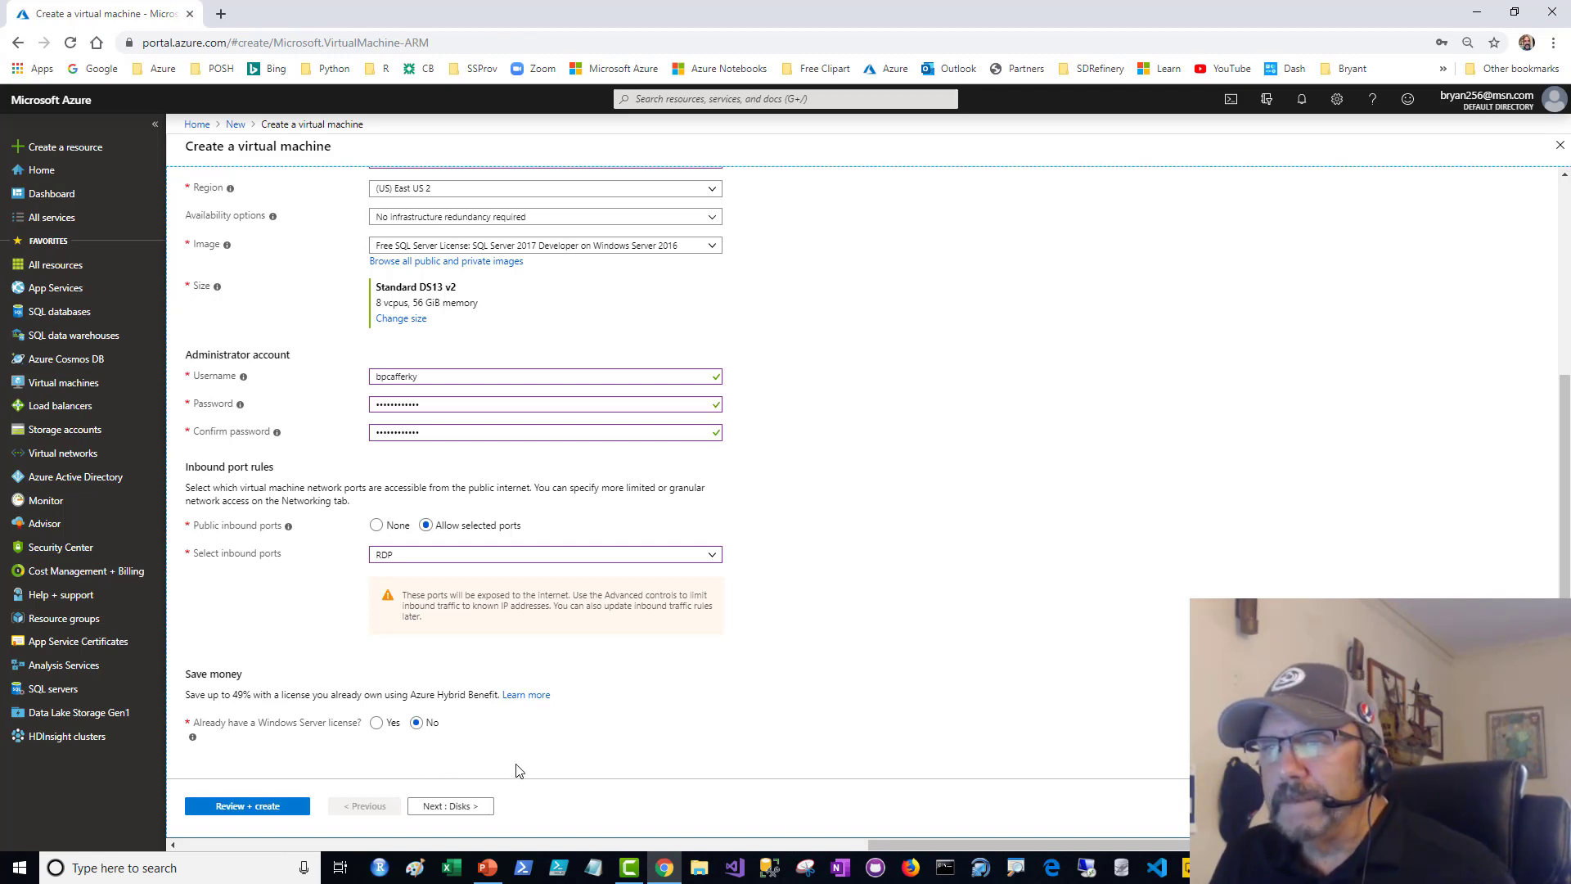
# - Examine the OS disk type choices and the advanced disk options, and continue to the networking settings
pyautogui.click(461, 808)
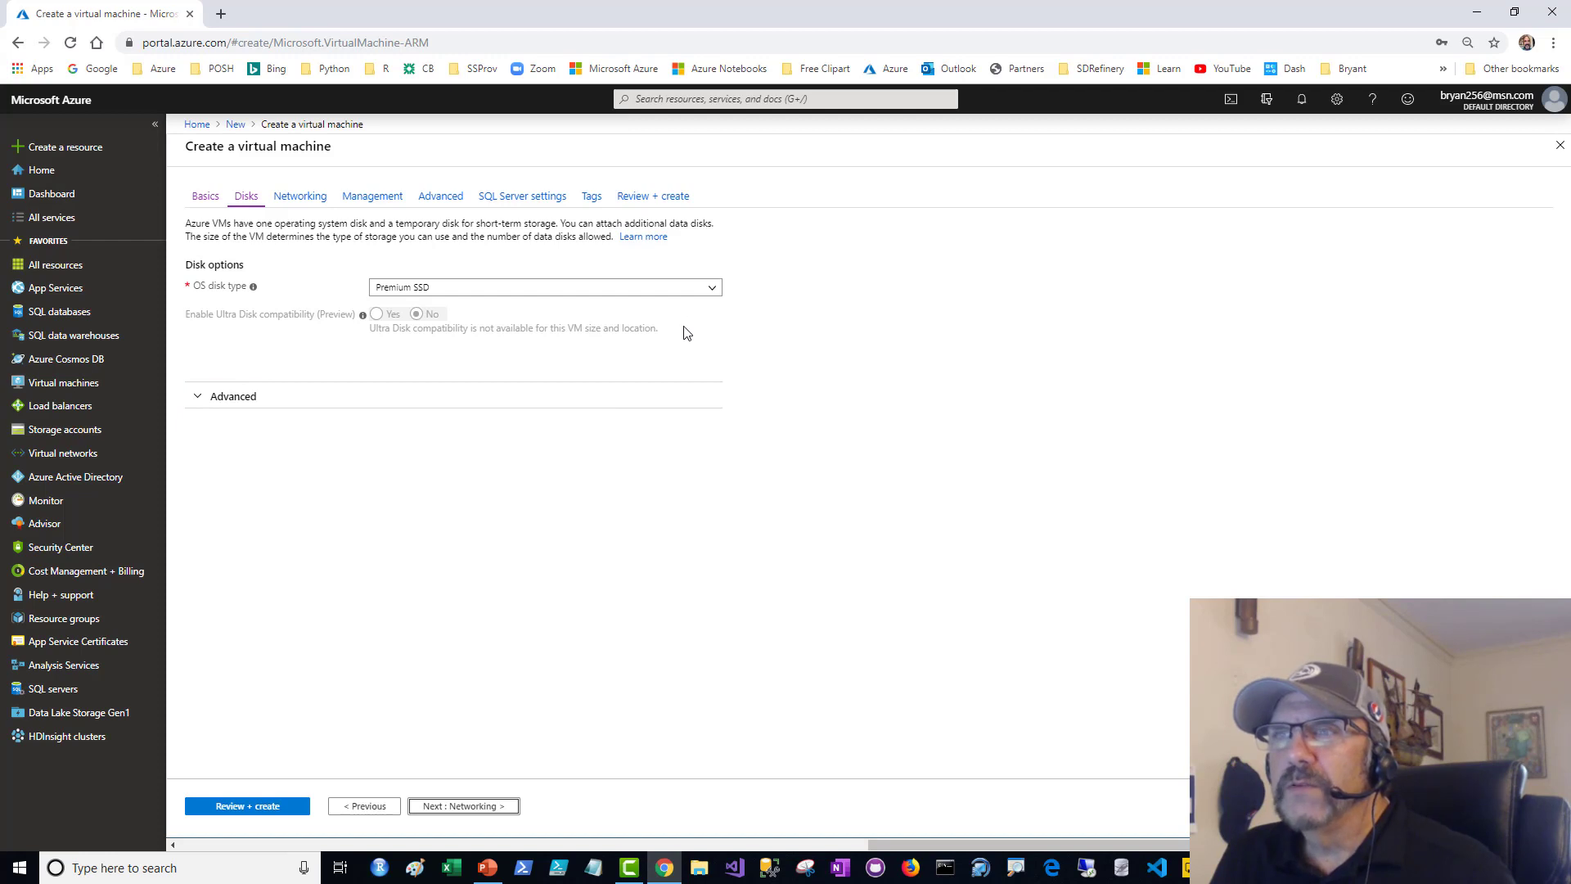
pyautogui.click(714, 291)
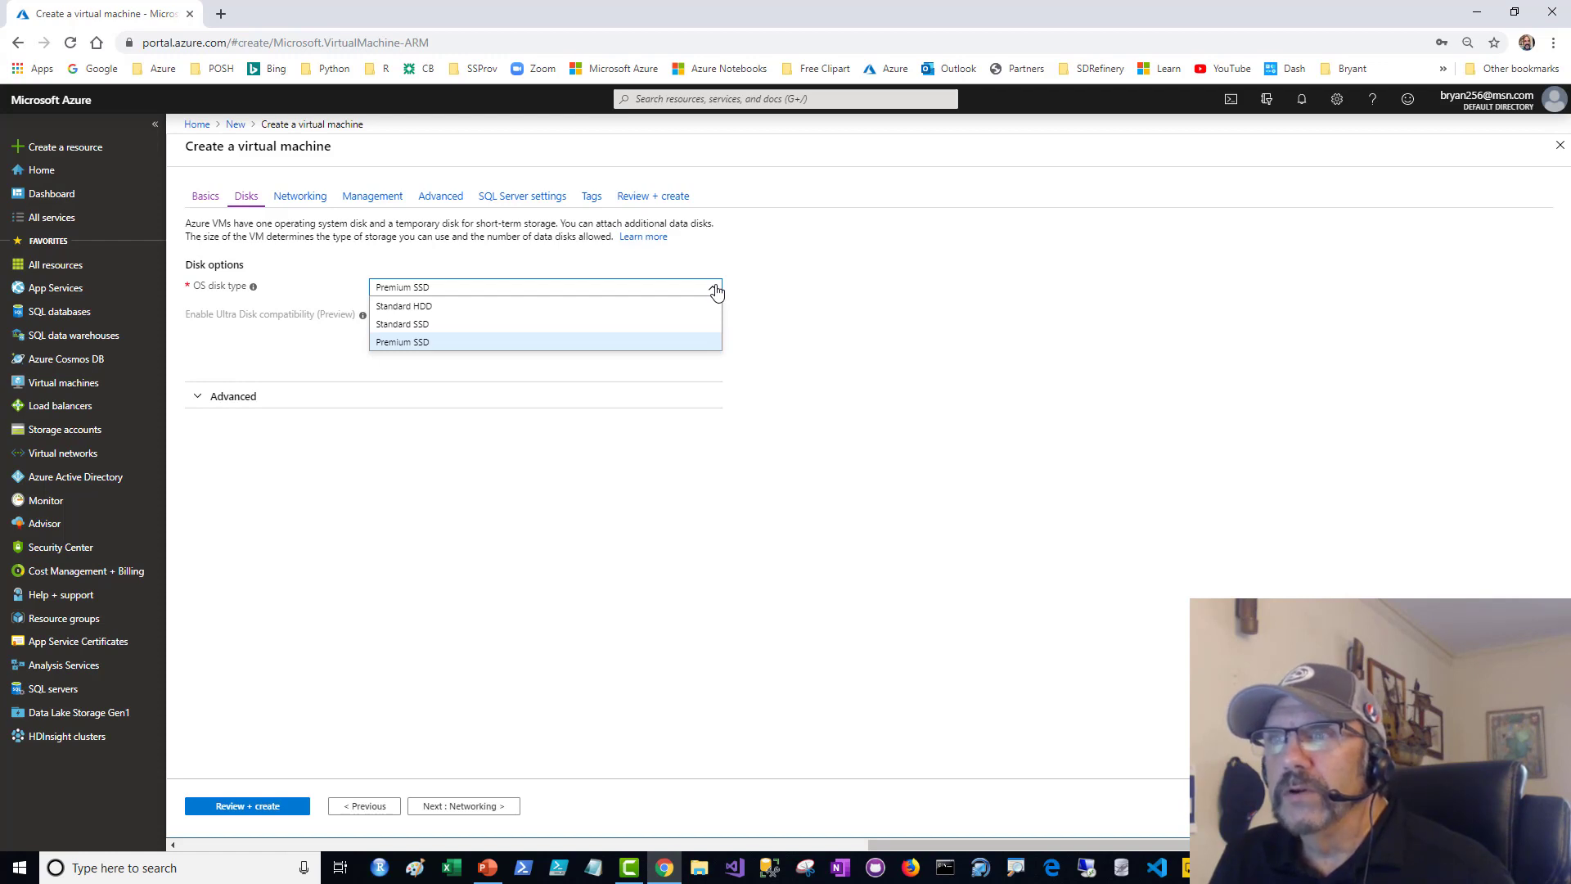
pyautogui.click(715, 289)
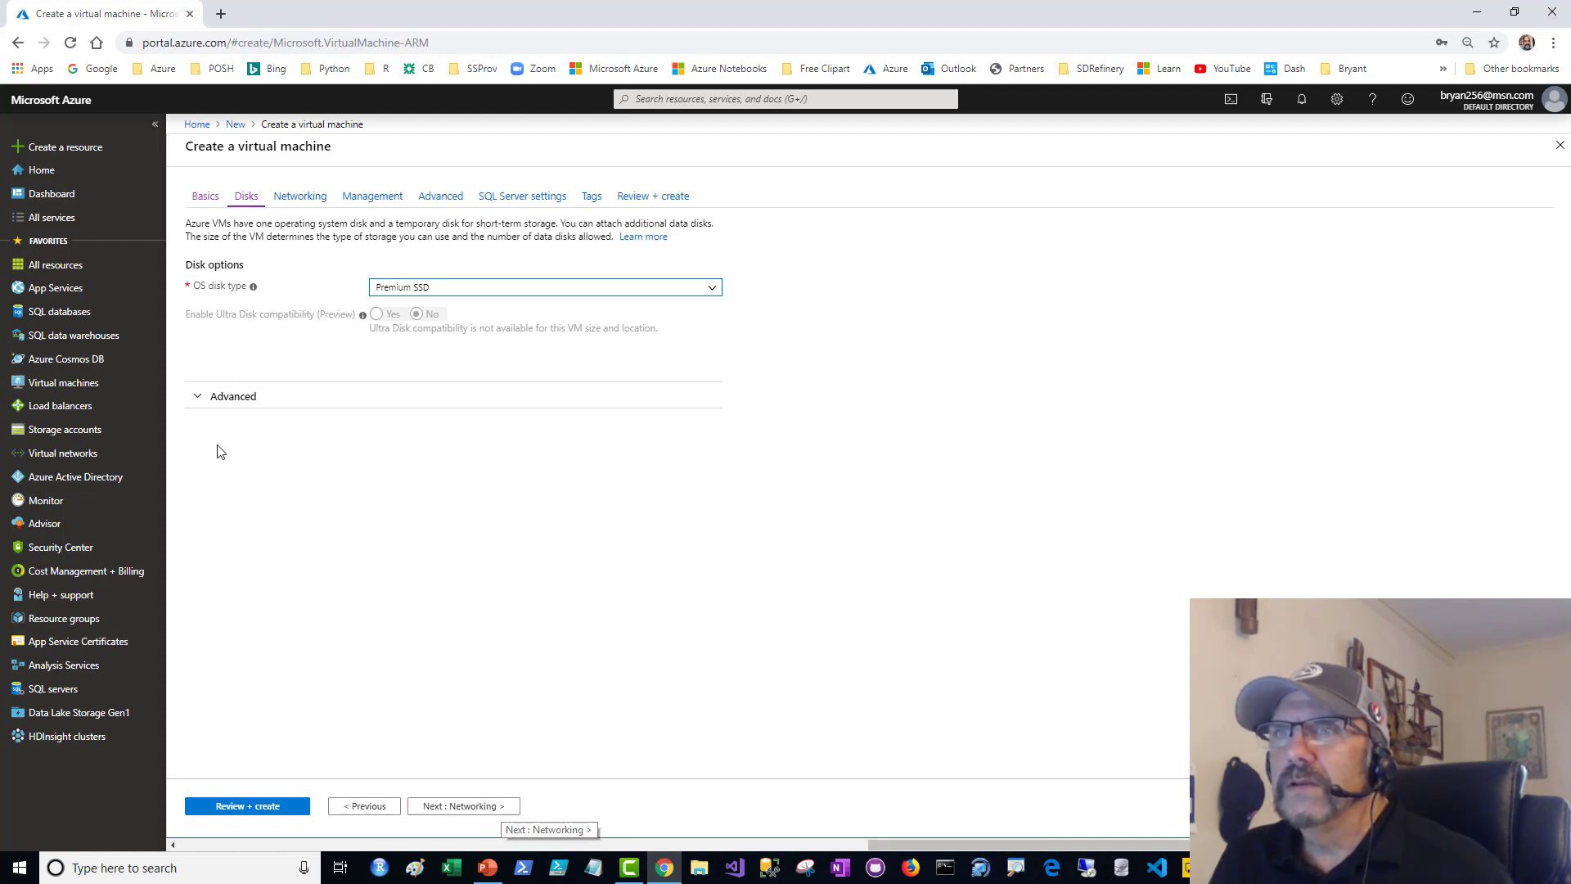
pyautogui.click(249, 398)
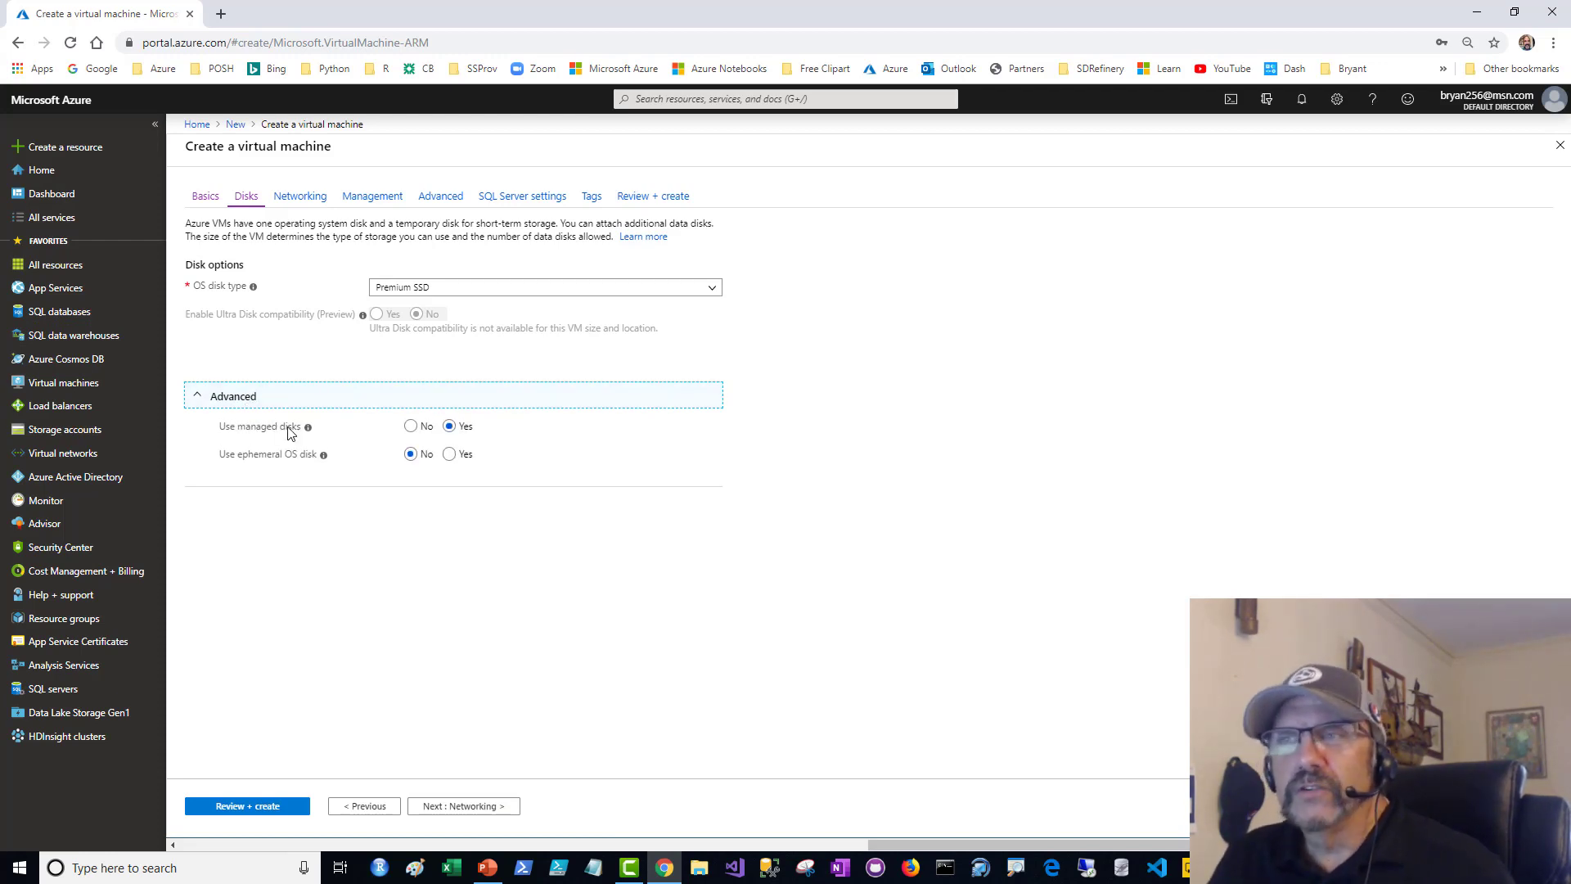
pyautogui.click(468, 806)
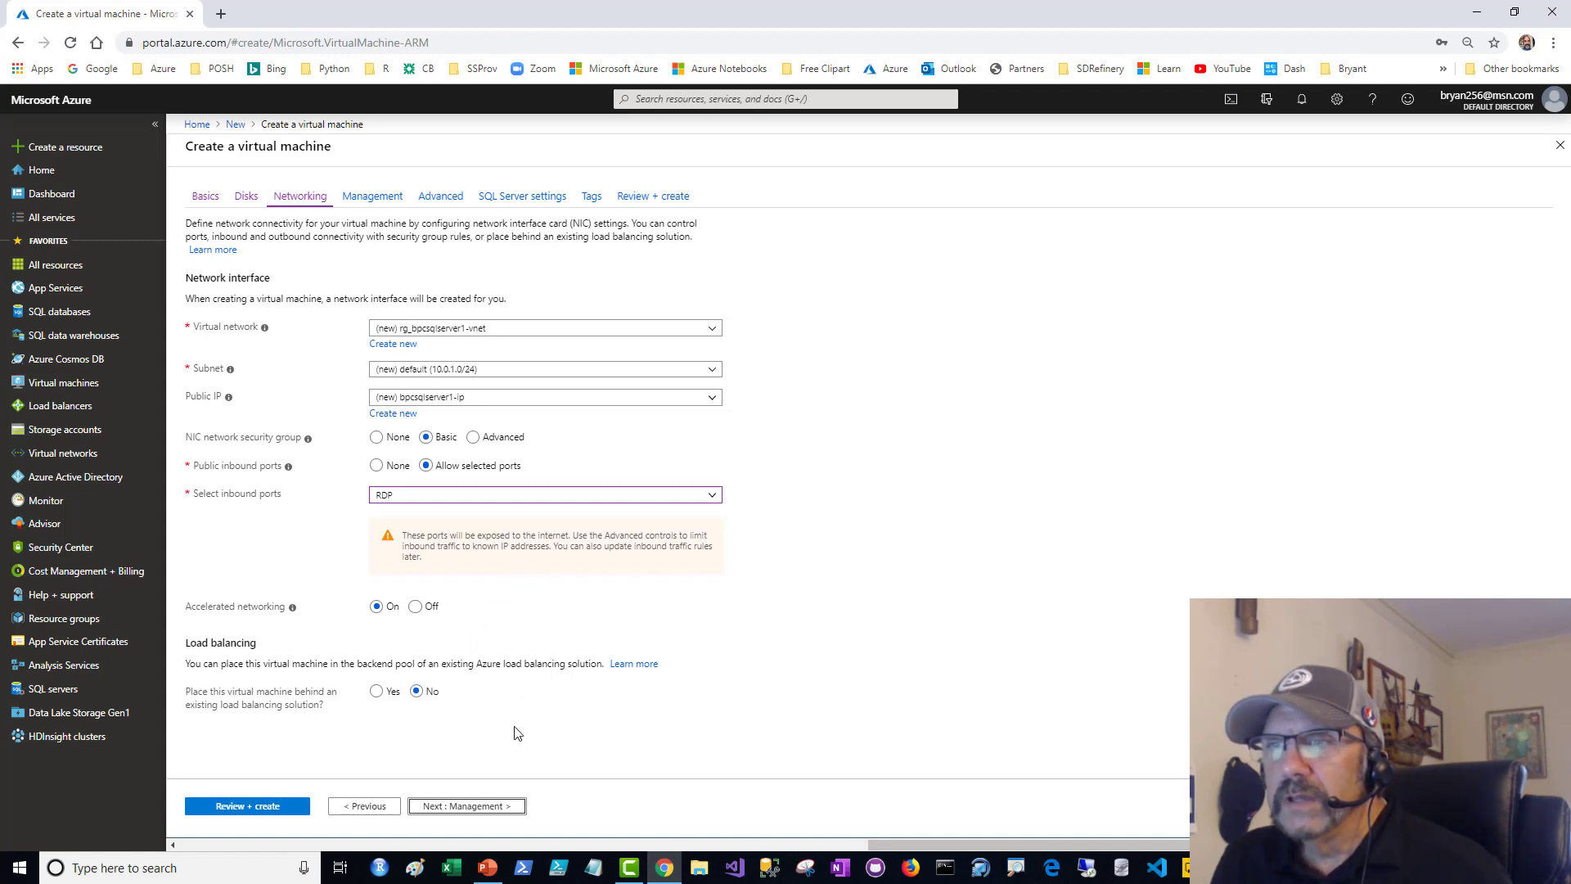
# - Enable auto-shutdown for the virtual machine and set its time zone to (UTC-05:00) Eastern Time (US & Canada)
pyautogui.click(503, 809)
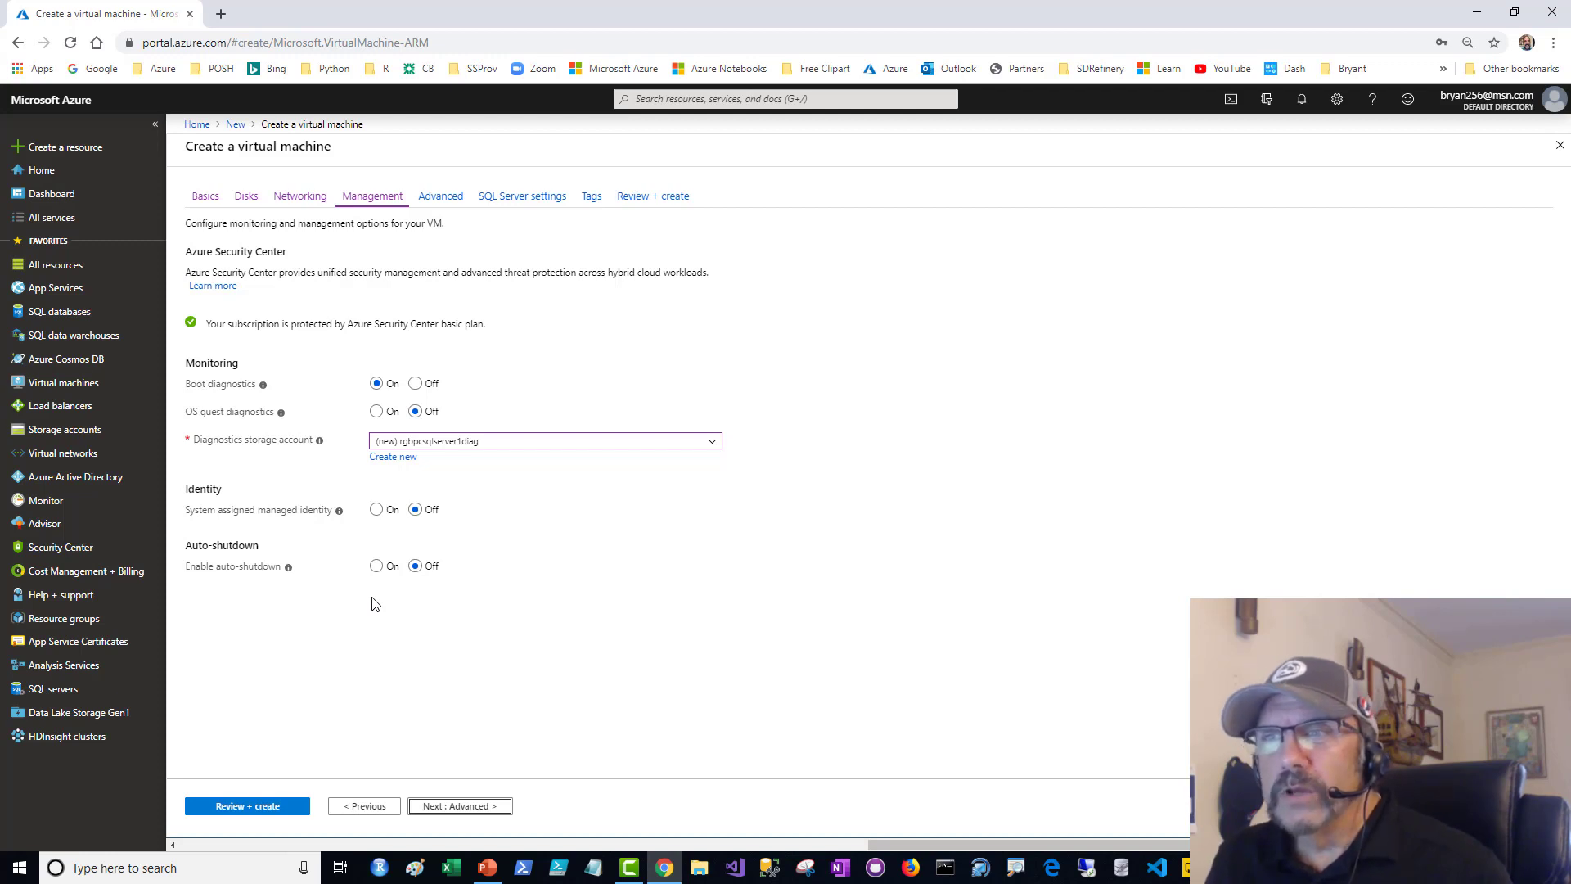
pyautogui.click(376, 565)
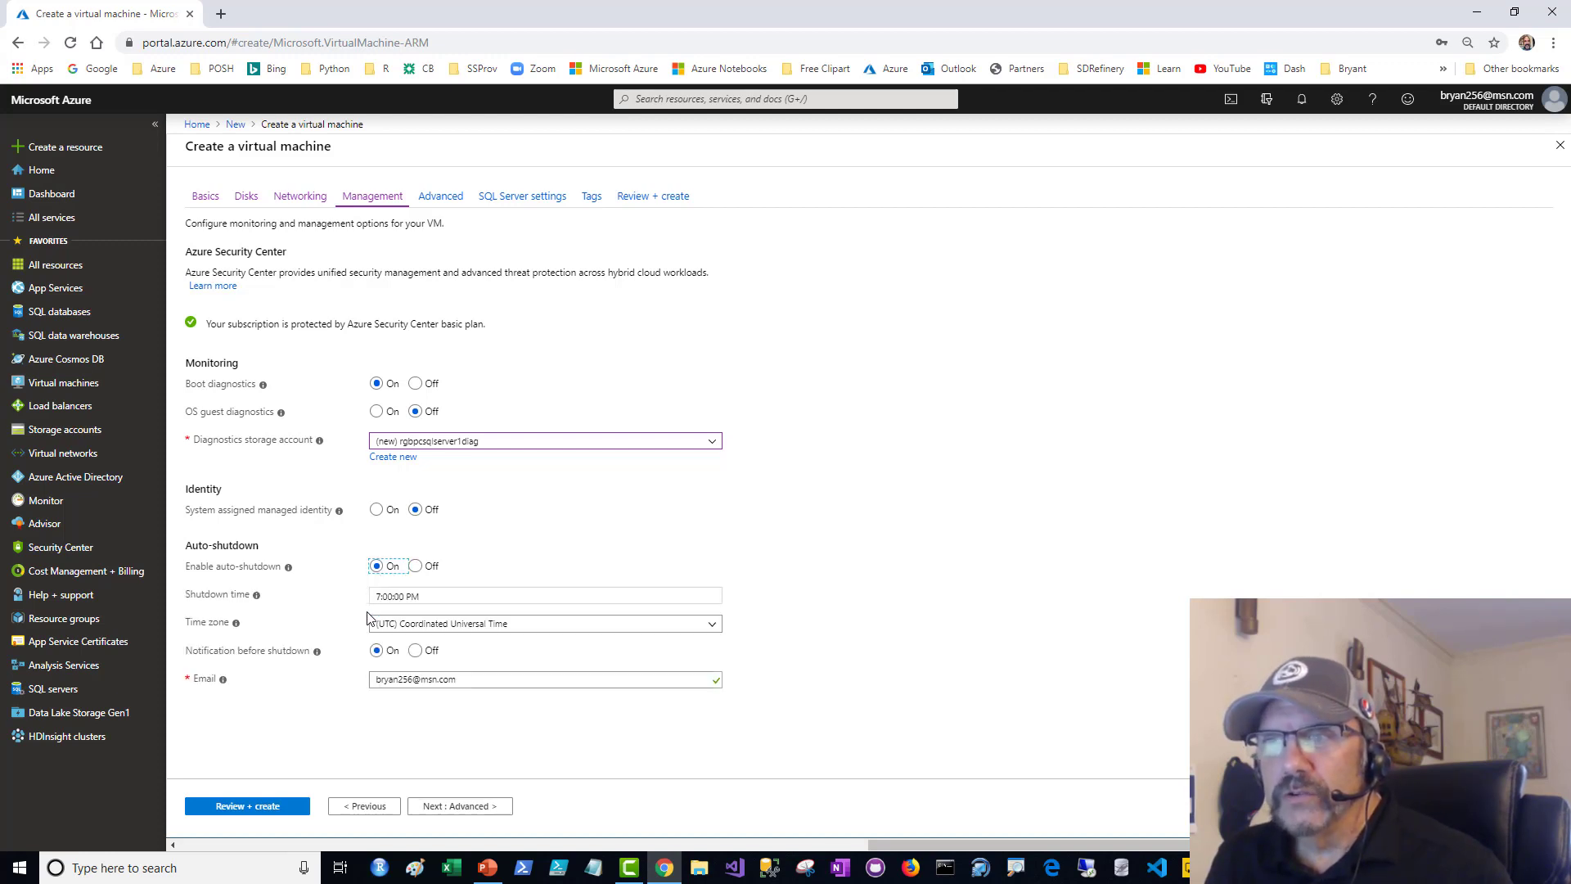
pyautogui.click(423, 597)
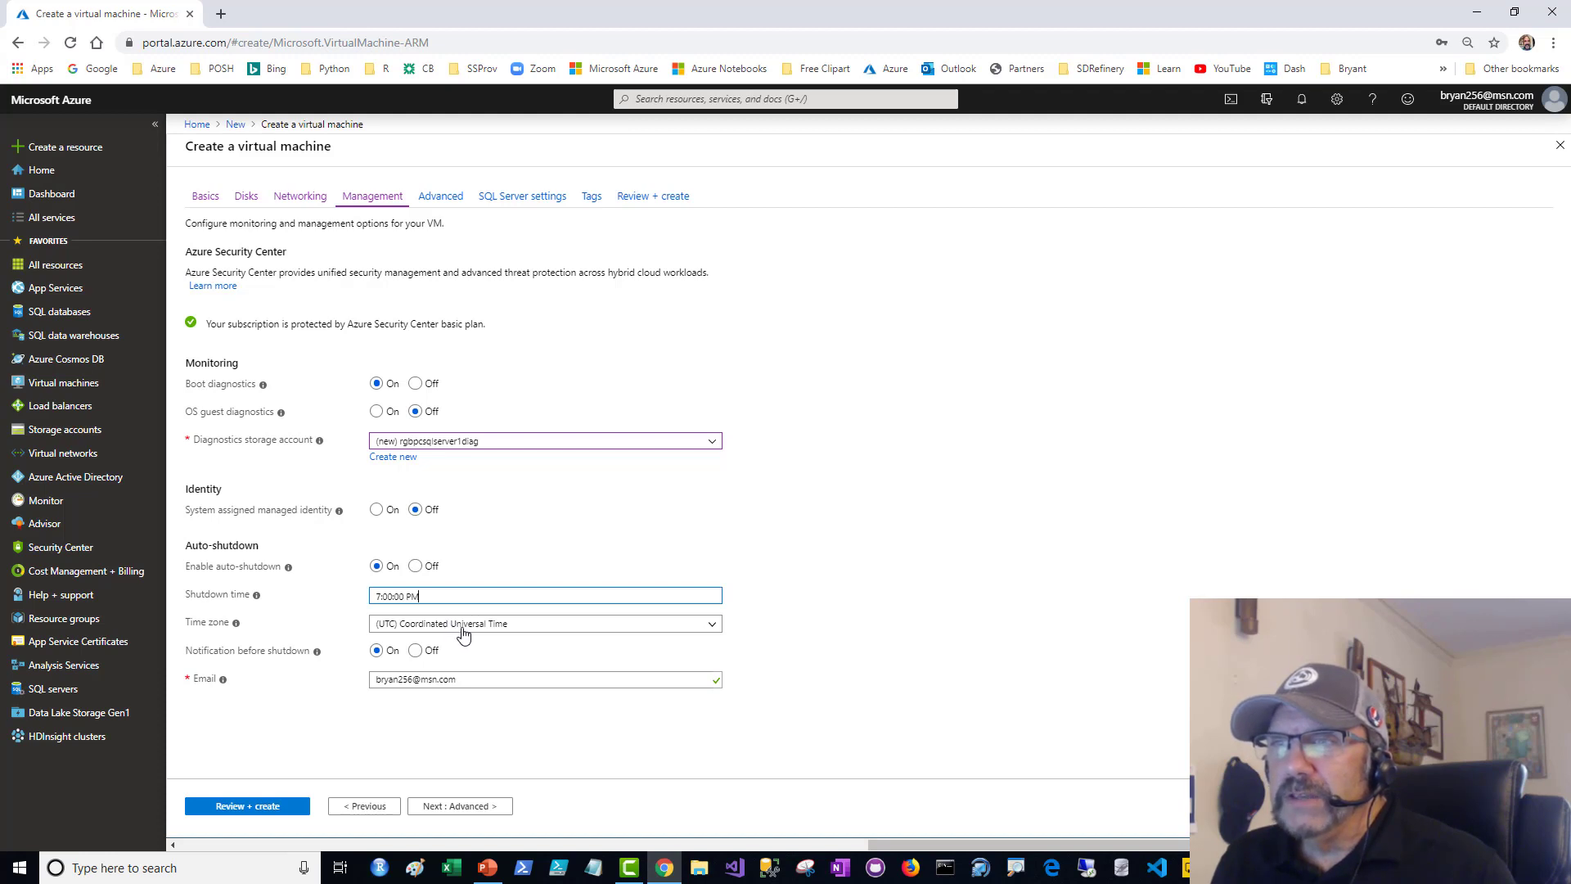
pyautogui.click(629, 628)
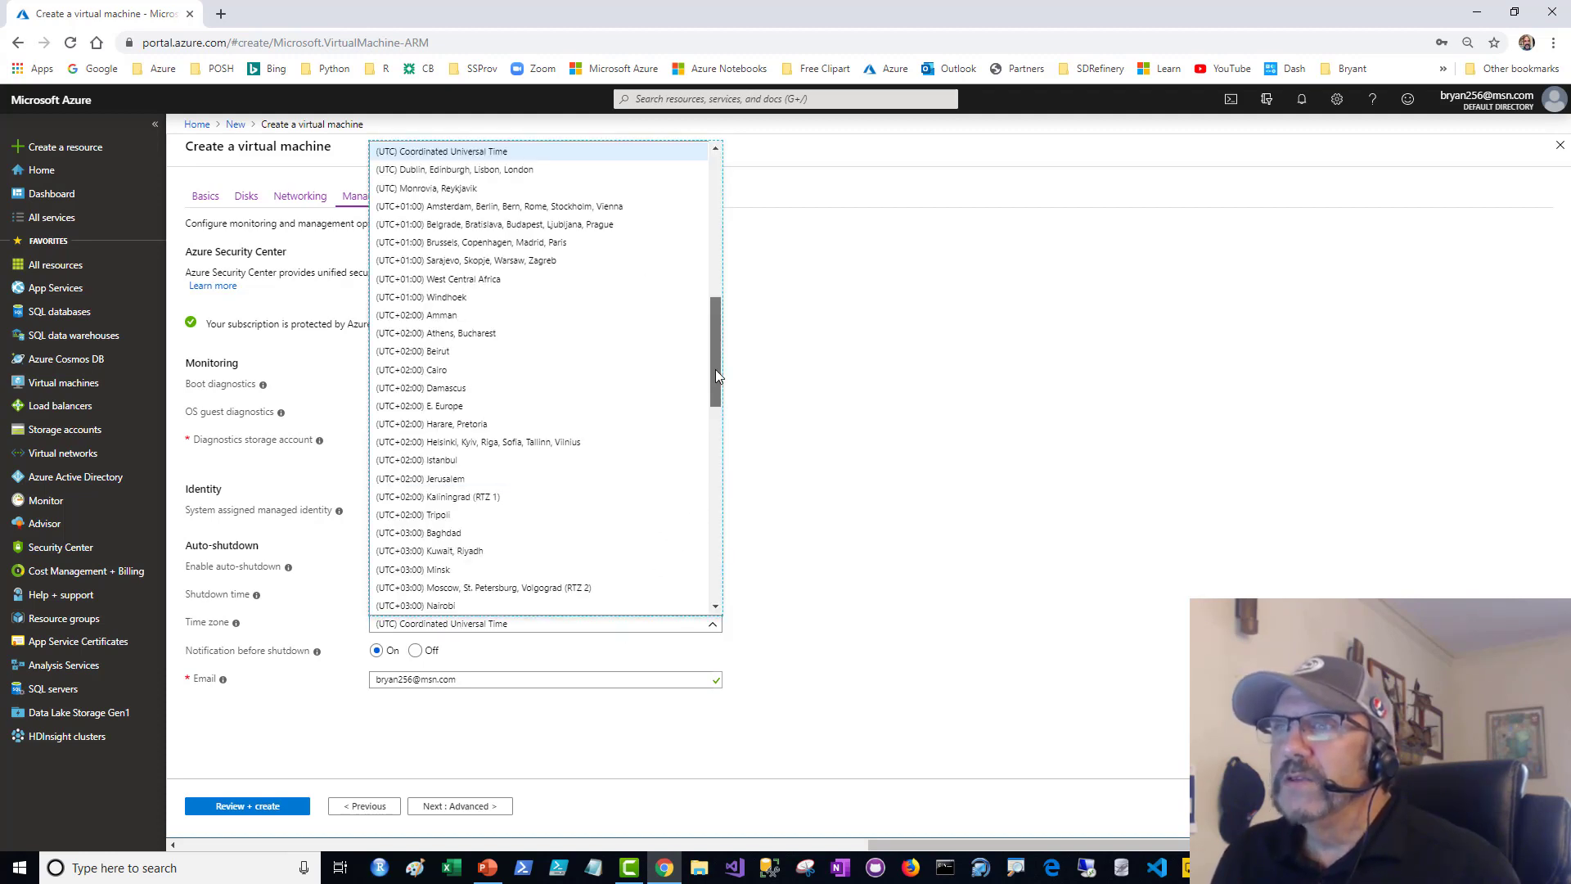
pyautogui.moveTo(715, 370); pyautogui.dragTo(734, 240)
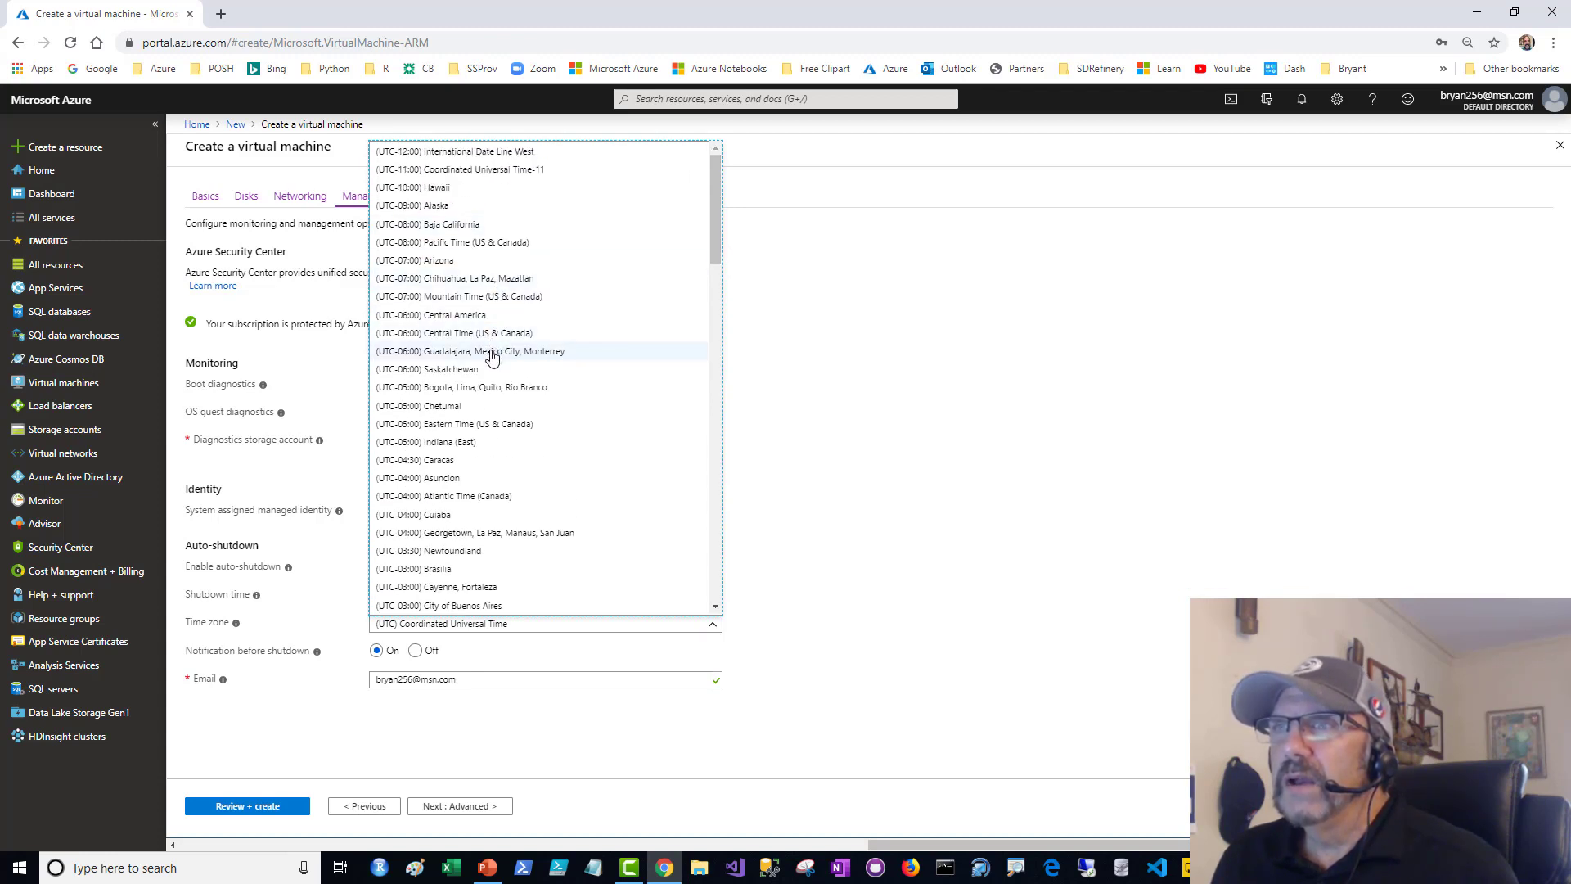
pyautogui.click(484, 427)
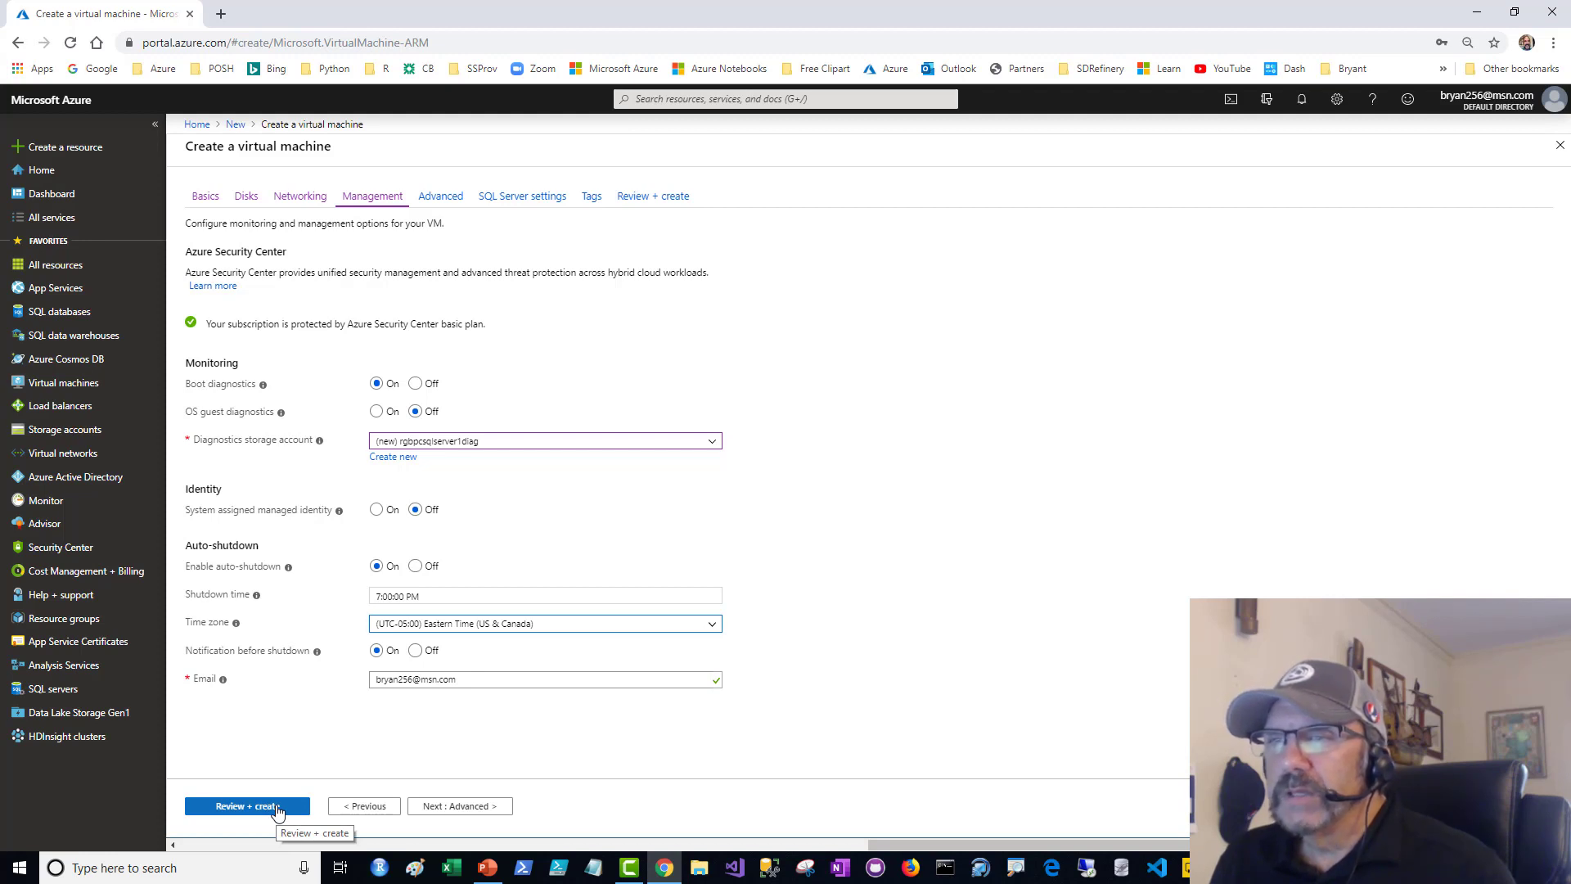
# - Look through the advanced options and the SQL Server settings, and continue to the tags
pyautogui.click(452, 809)
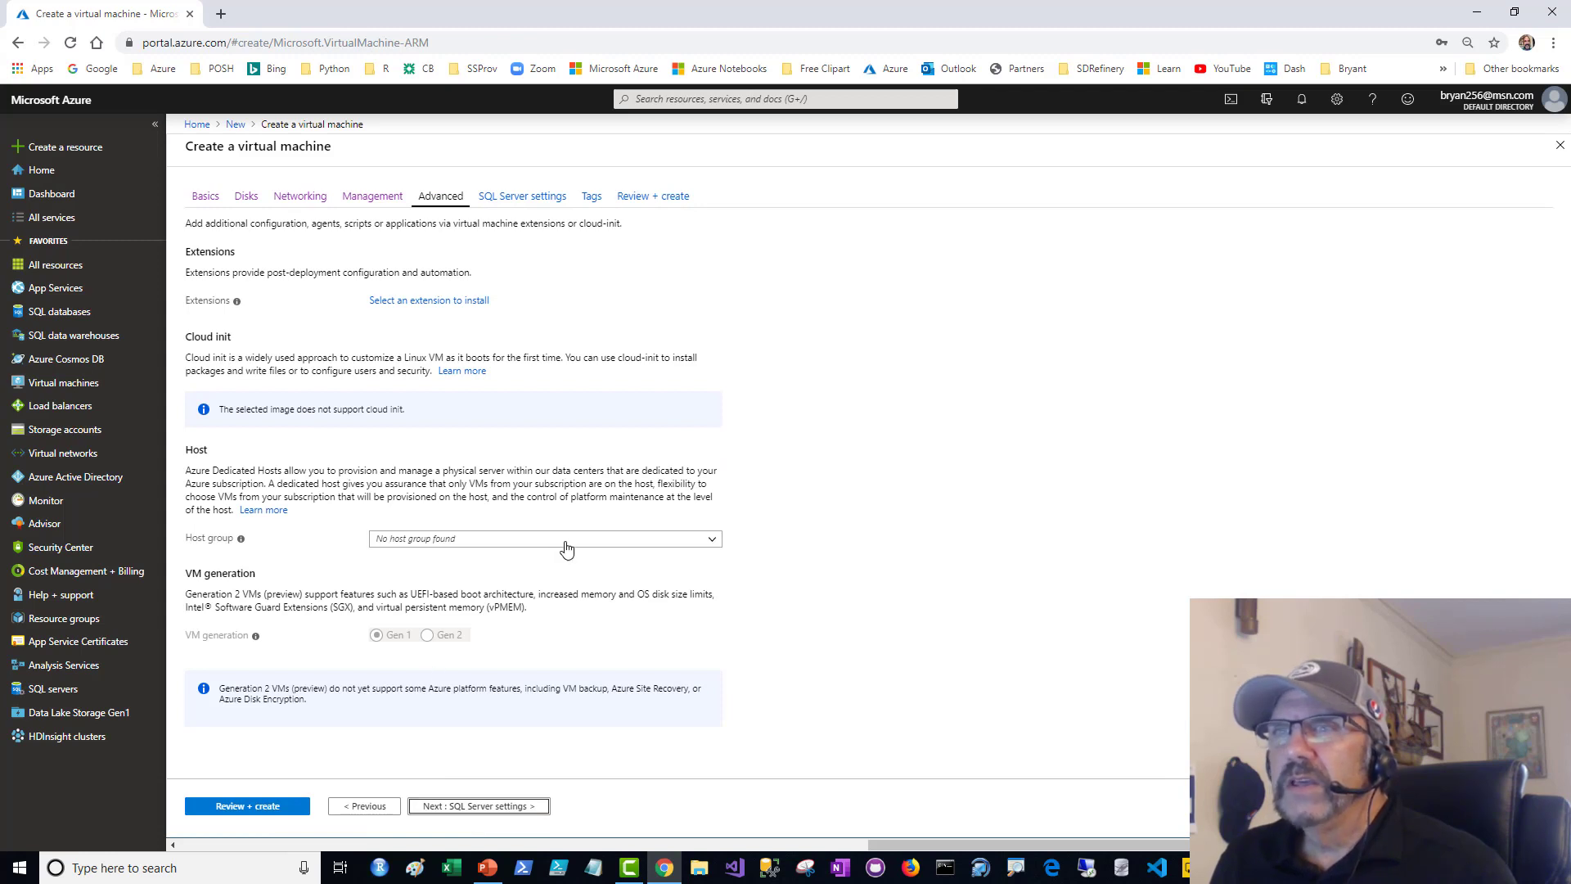
pyautogui.click(506, 804)
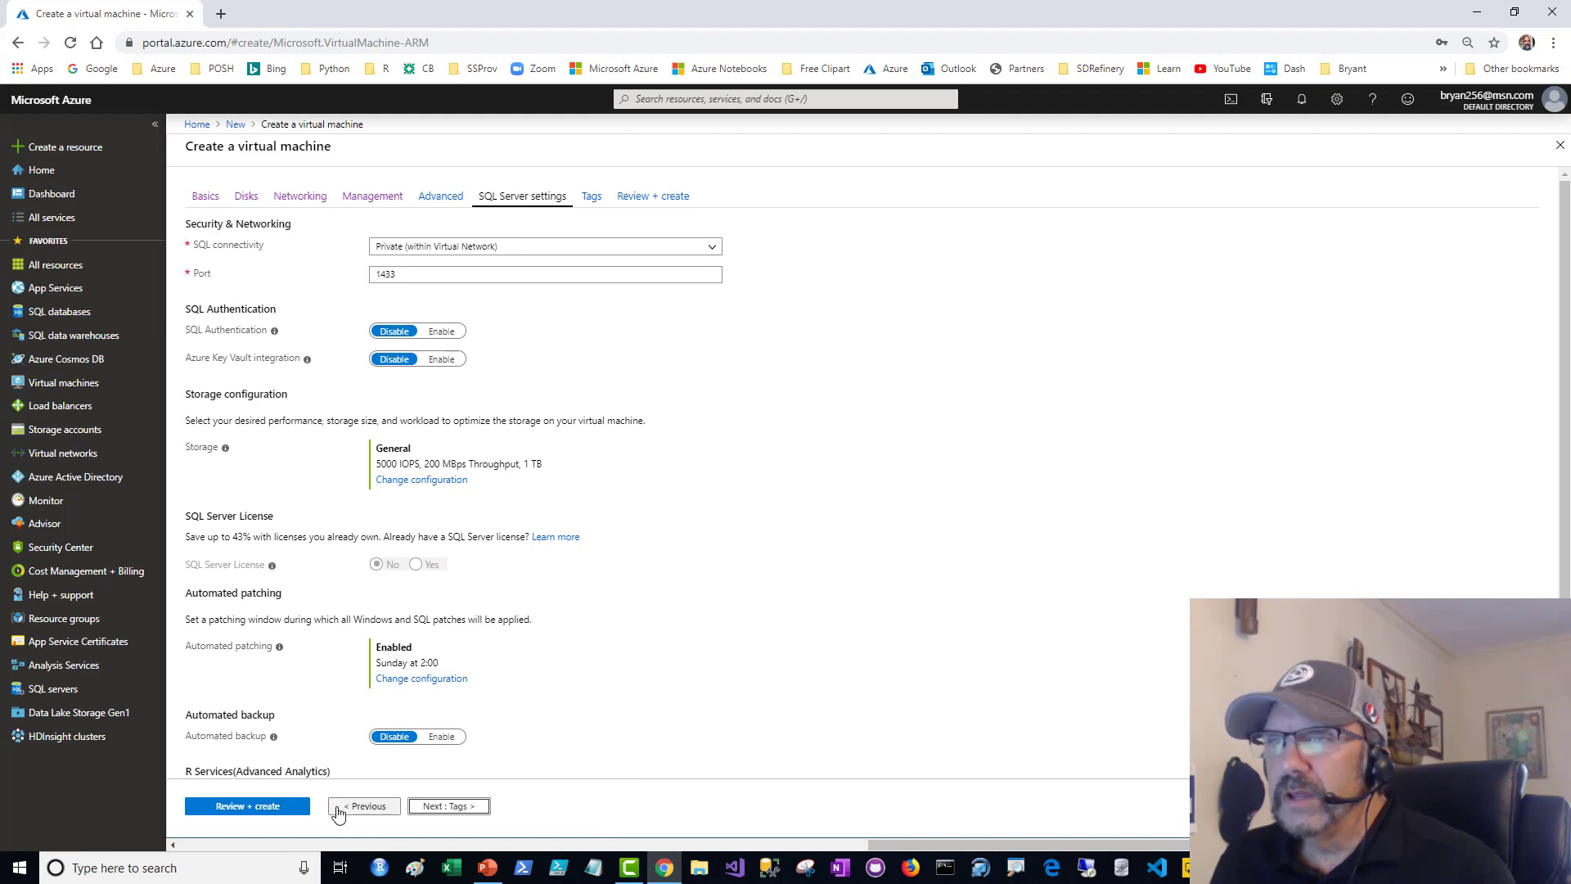
pyautogui.click(435, 809)
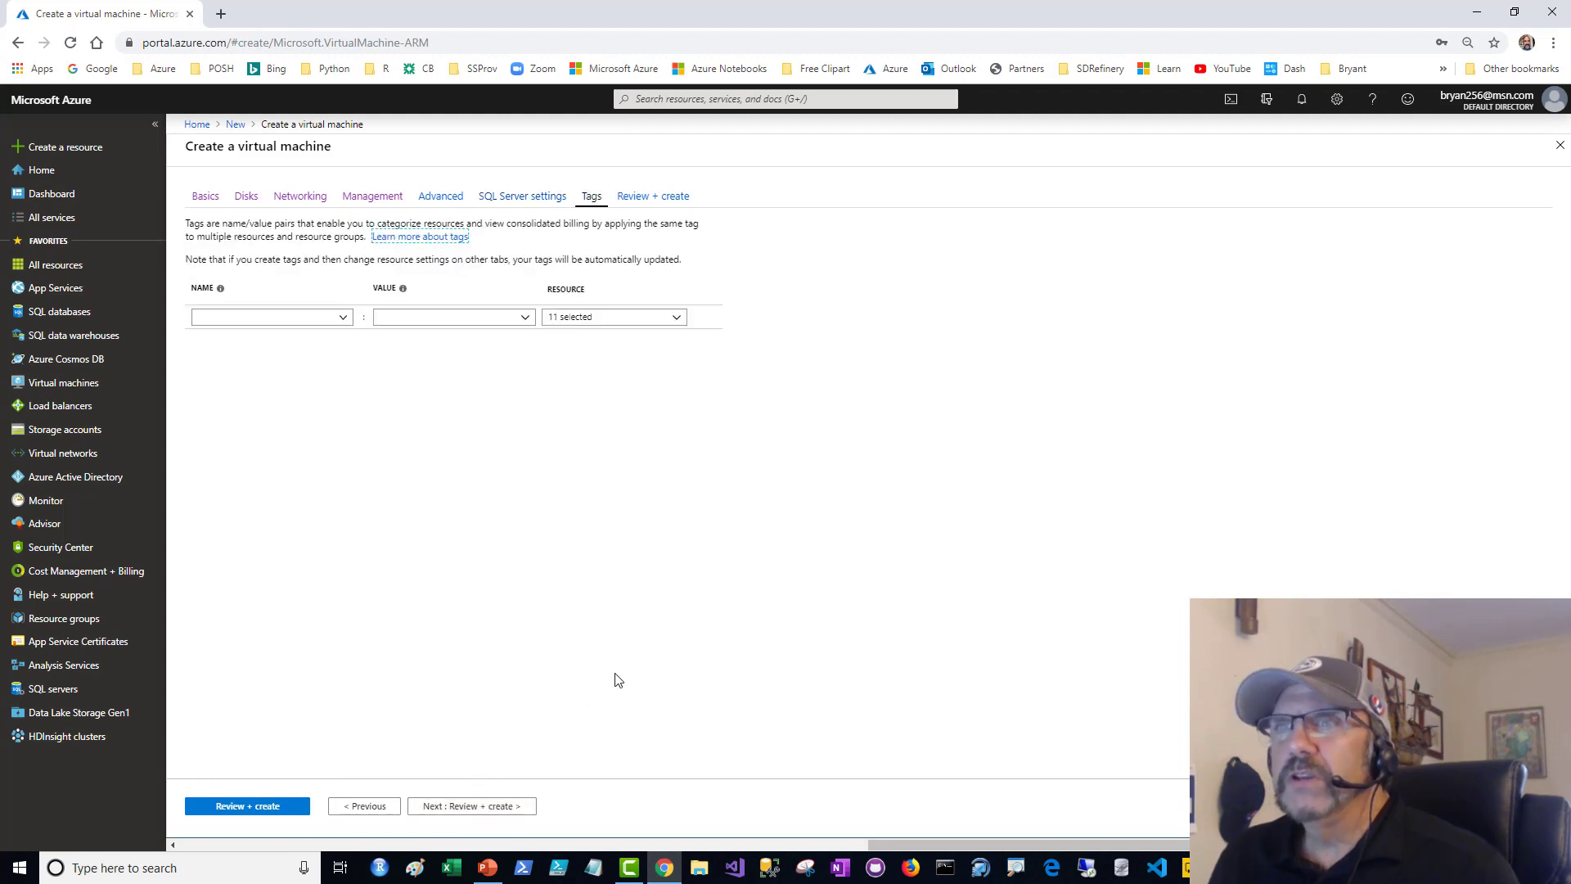
# - Add a tag named costcenter with the value 12345 to all the virtual machine's resources
pyautogui.click(327, 326)
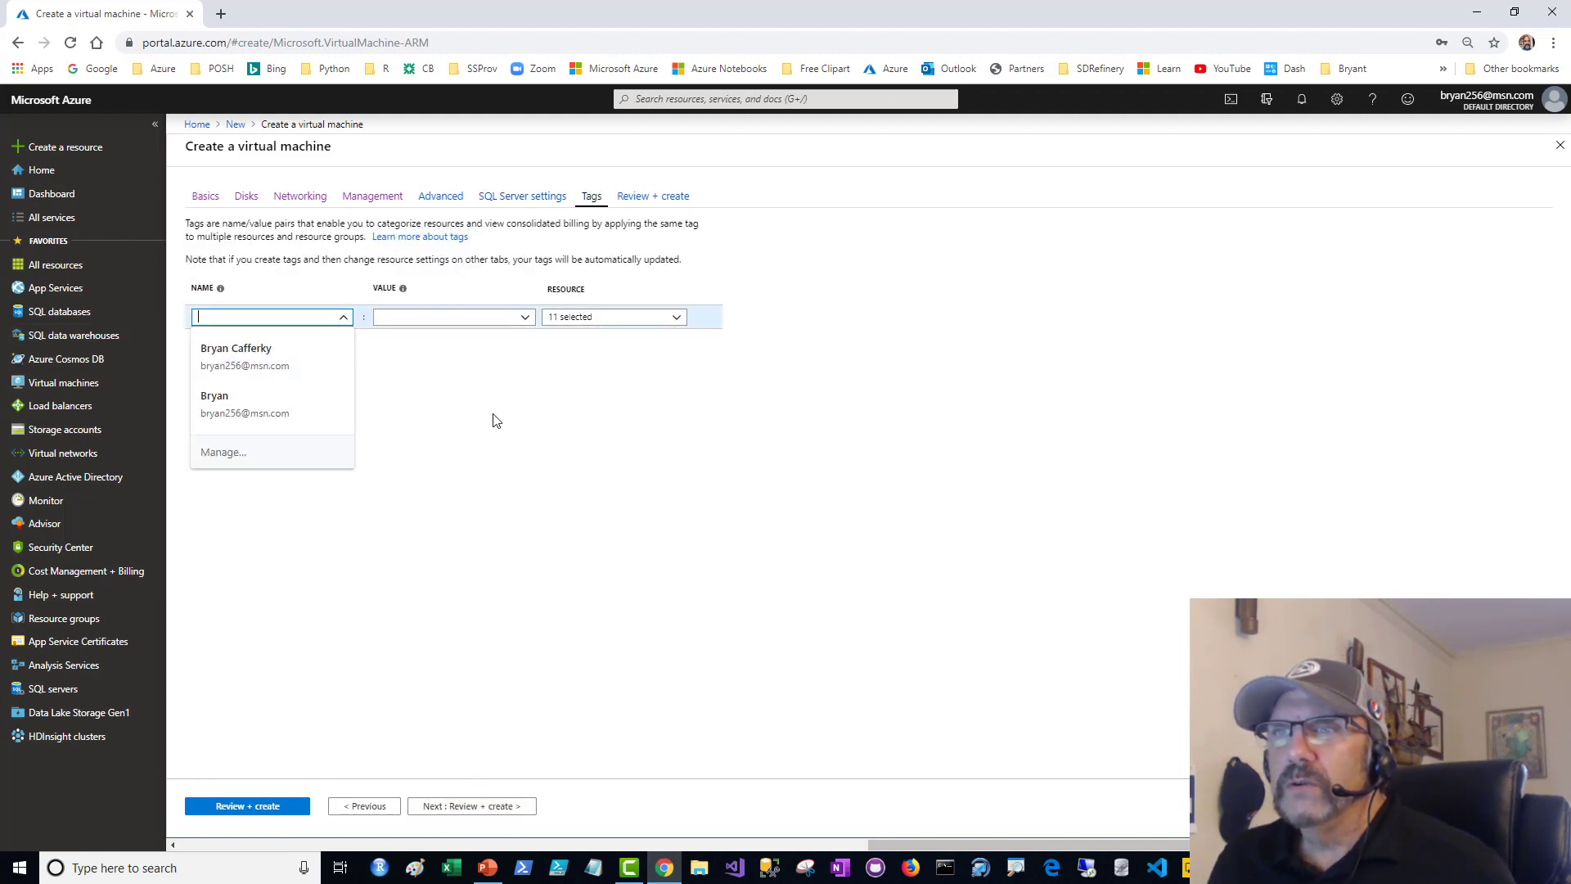
pyautogui.click(491, 417)
pyautogui.click(306, 311)
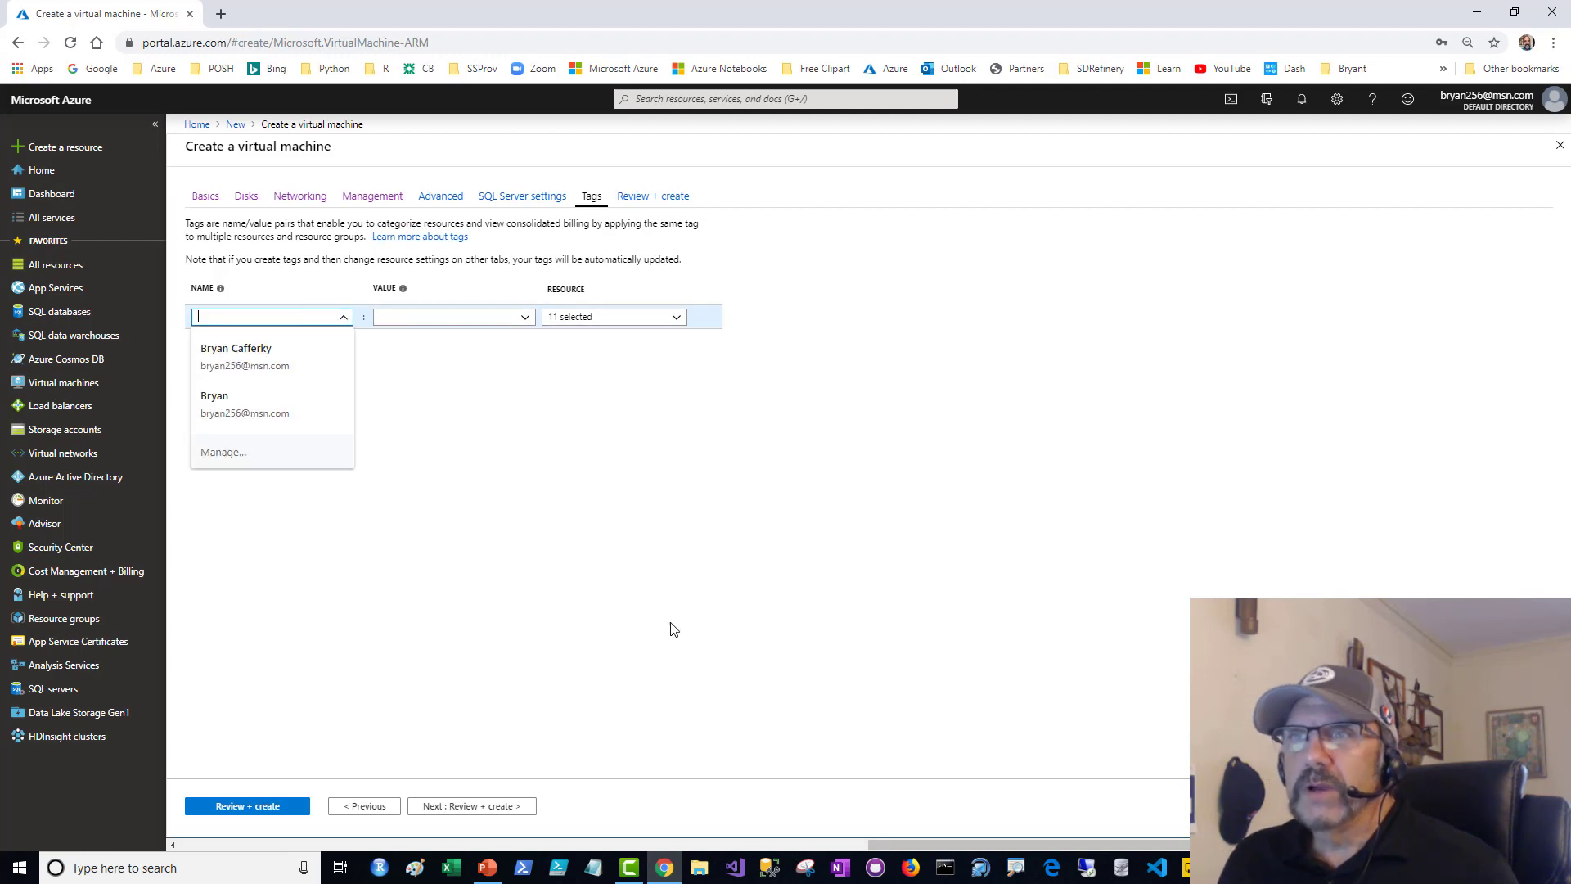
pyautogui.click(675, 628)
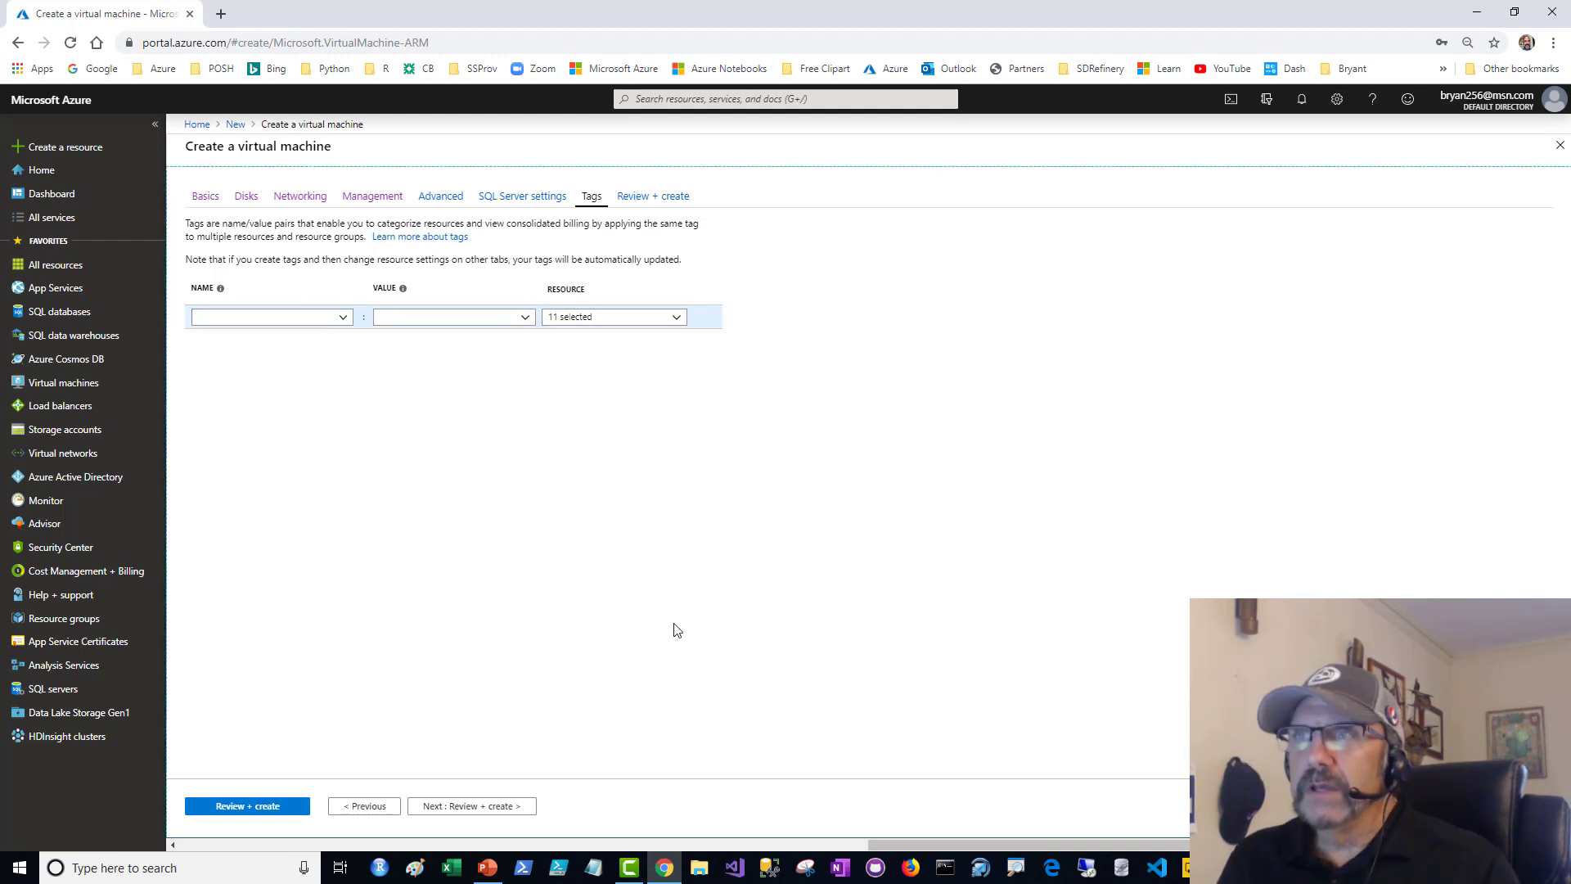
pyautogui.click(287, 321)
pyautogui.write('s')
pyautogui.press('BackSpace')
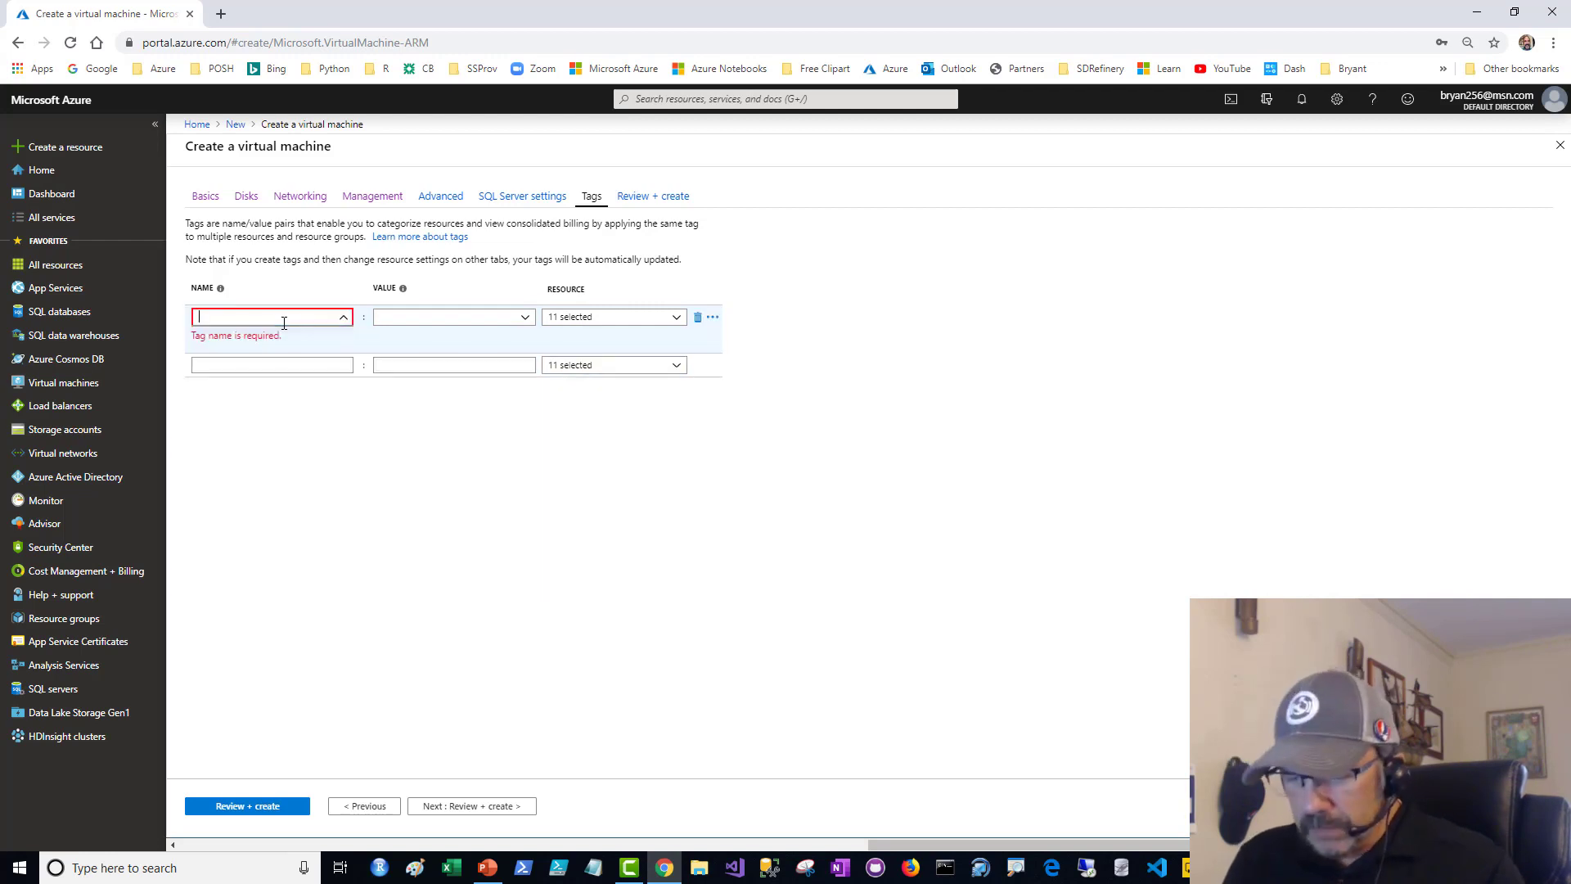
pyautogui.write('costcen')
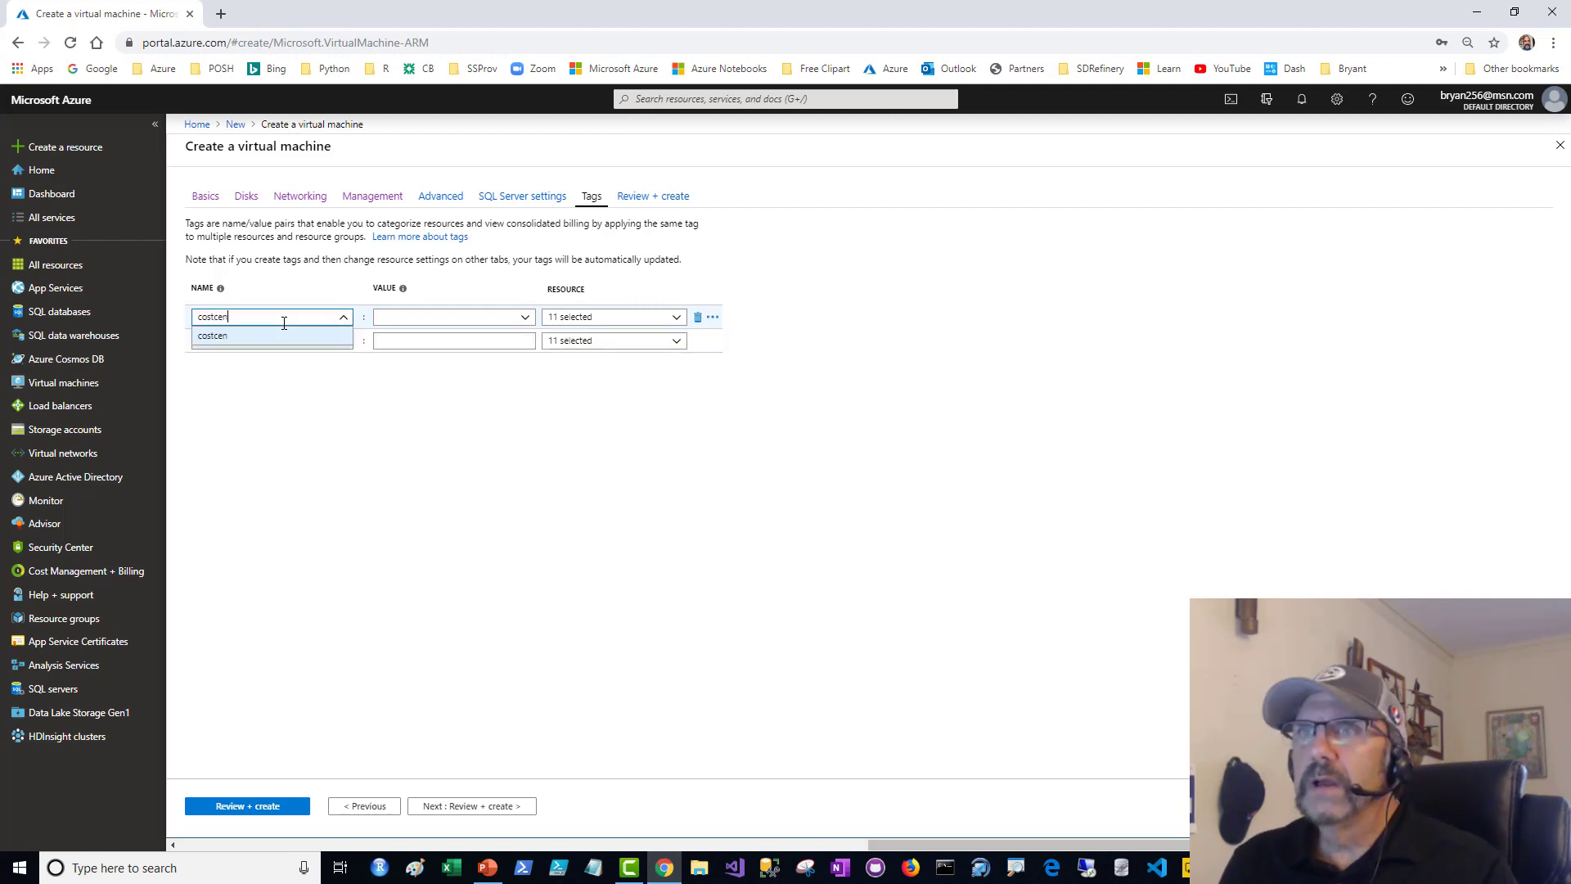
pyautogui.write('ter')
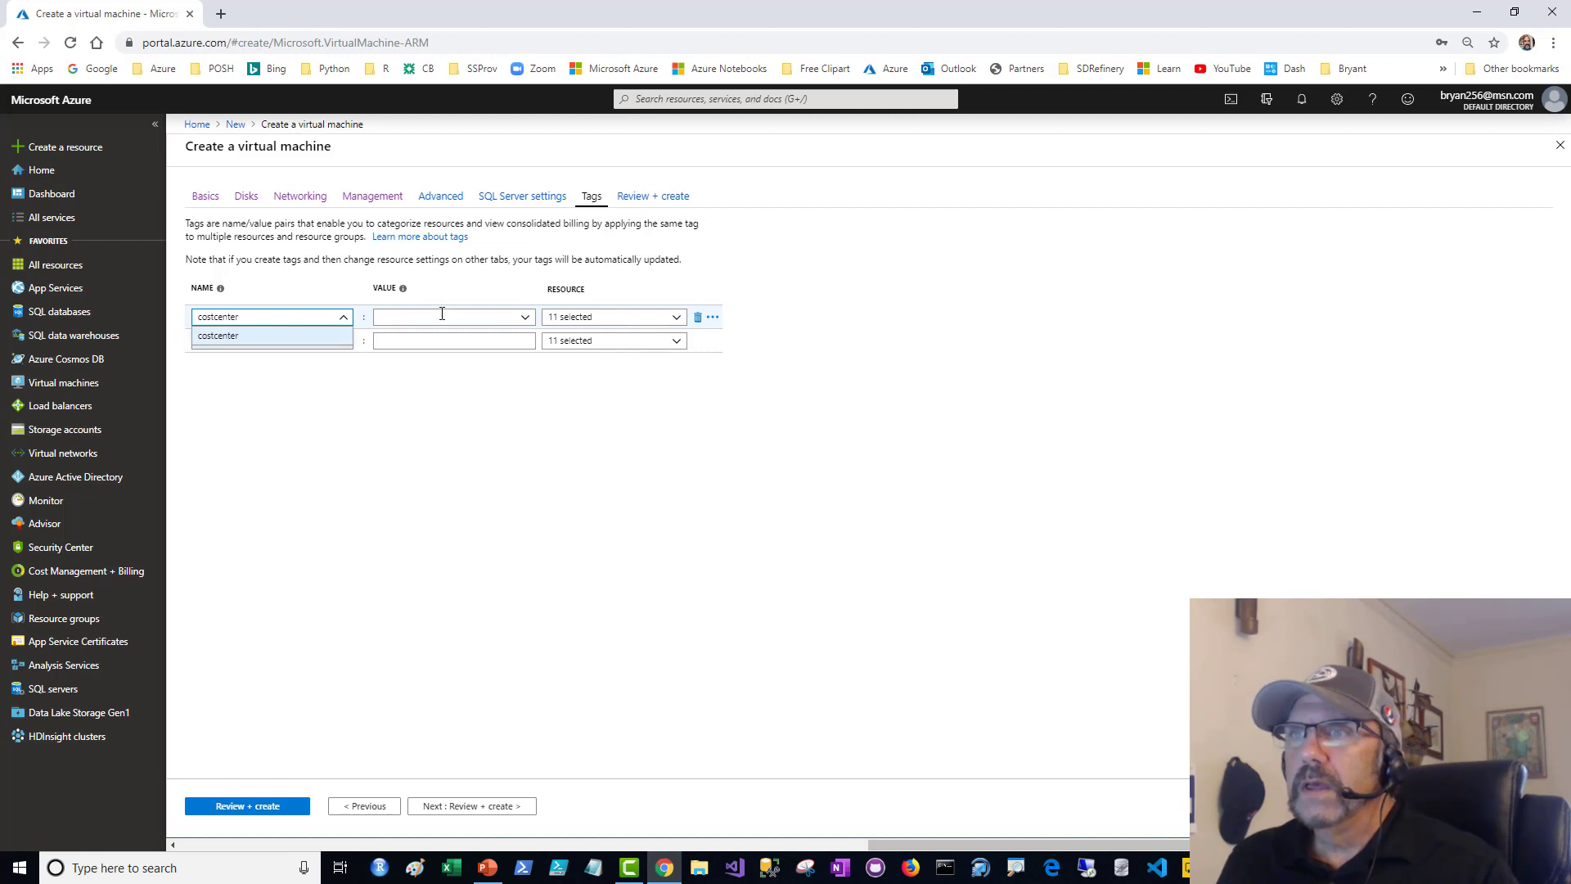
pyautogui.click(441, 316)
pyautogui.write('12345')
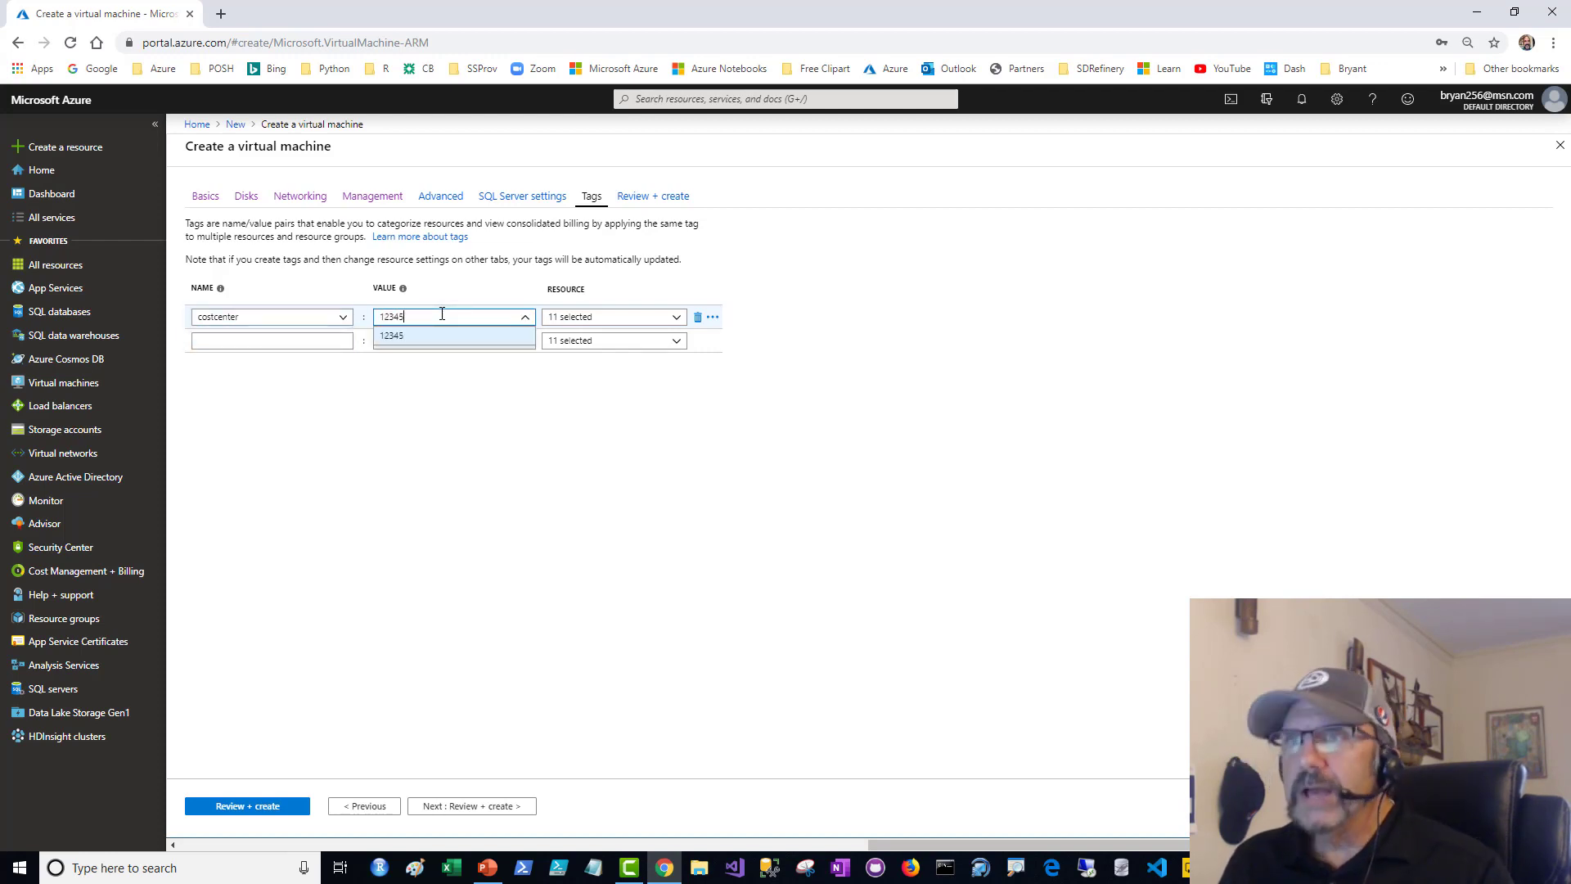
pyautogui.click(242, 342)
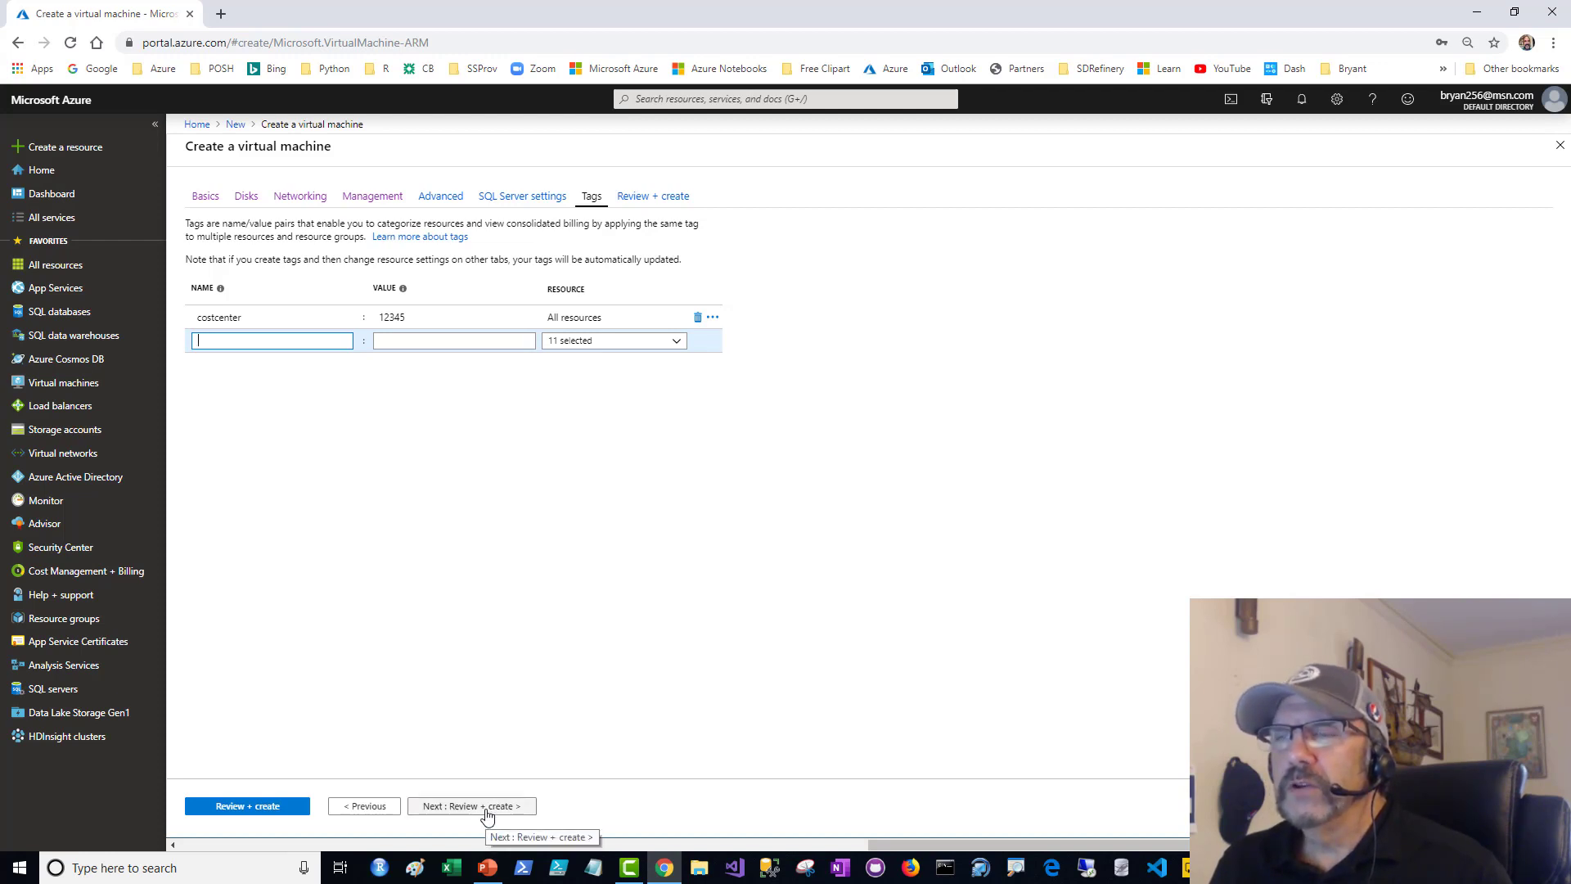
# - Recheck the disk options, review the validated configuration summary and create the virtual machine
pyautogui.click(246, 197)
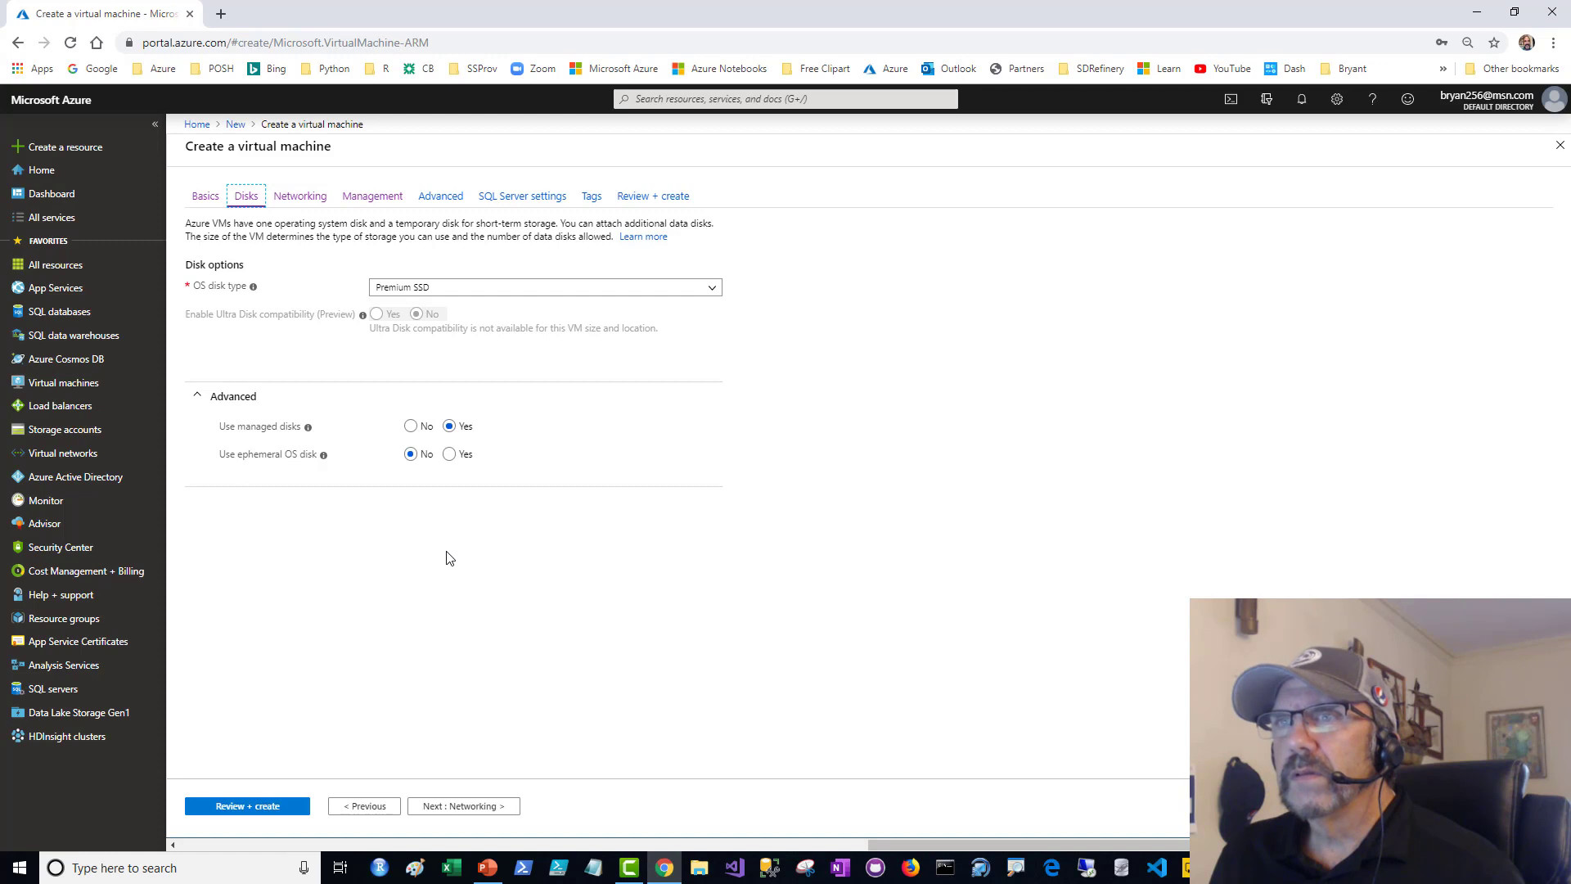
pyautogui.click(266, 806)
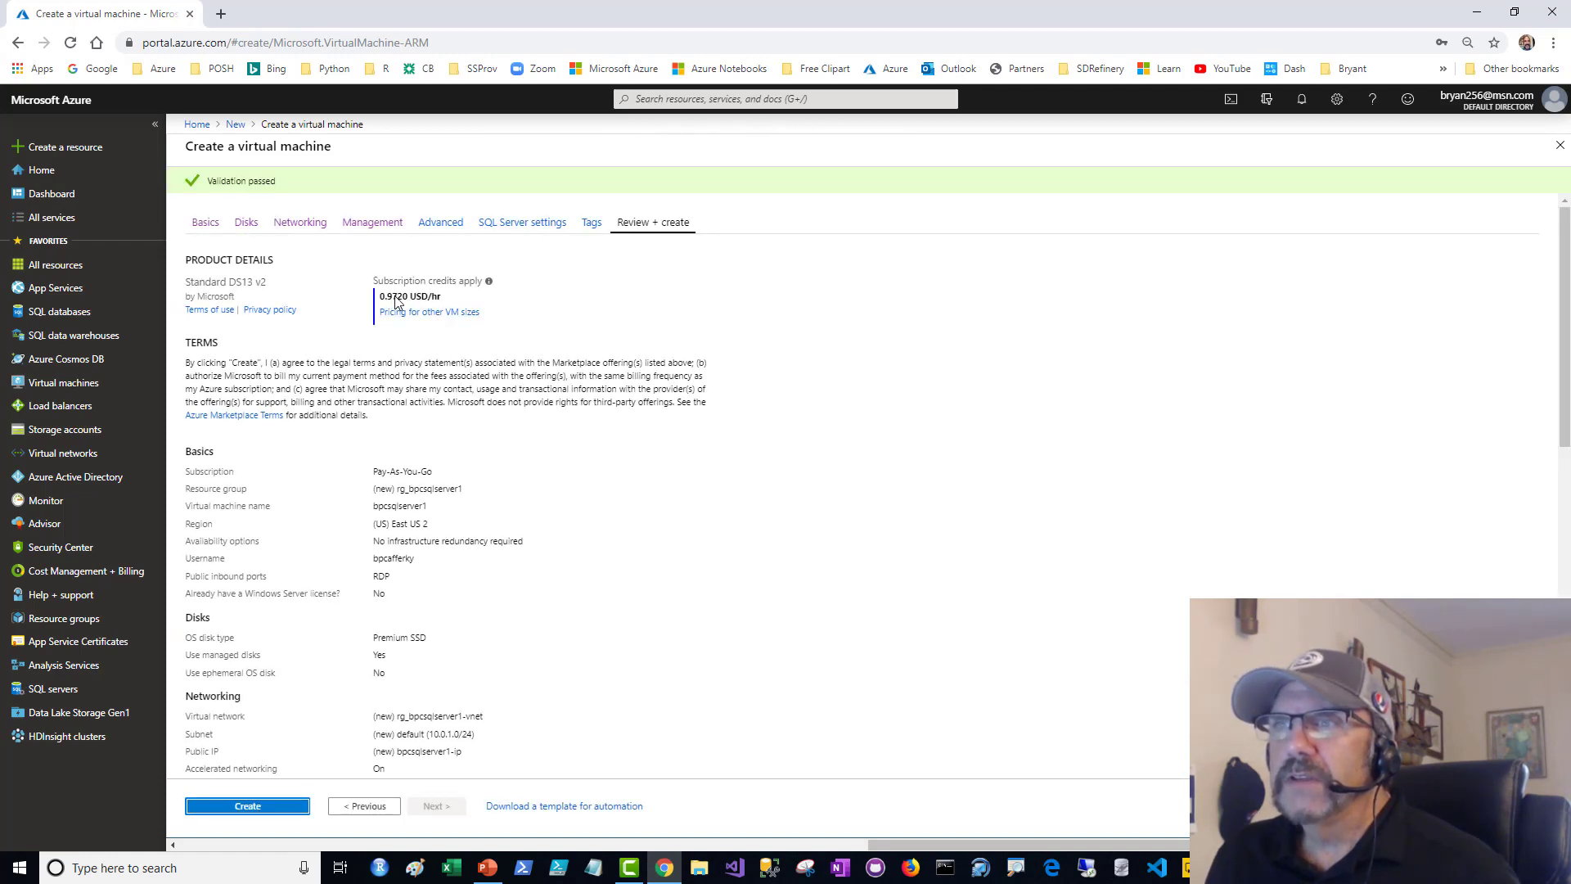
pyautogui.scroll(-3, 859, 423)
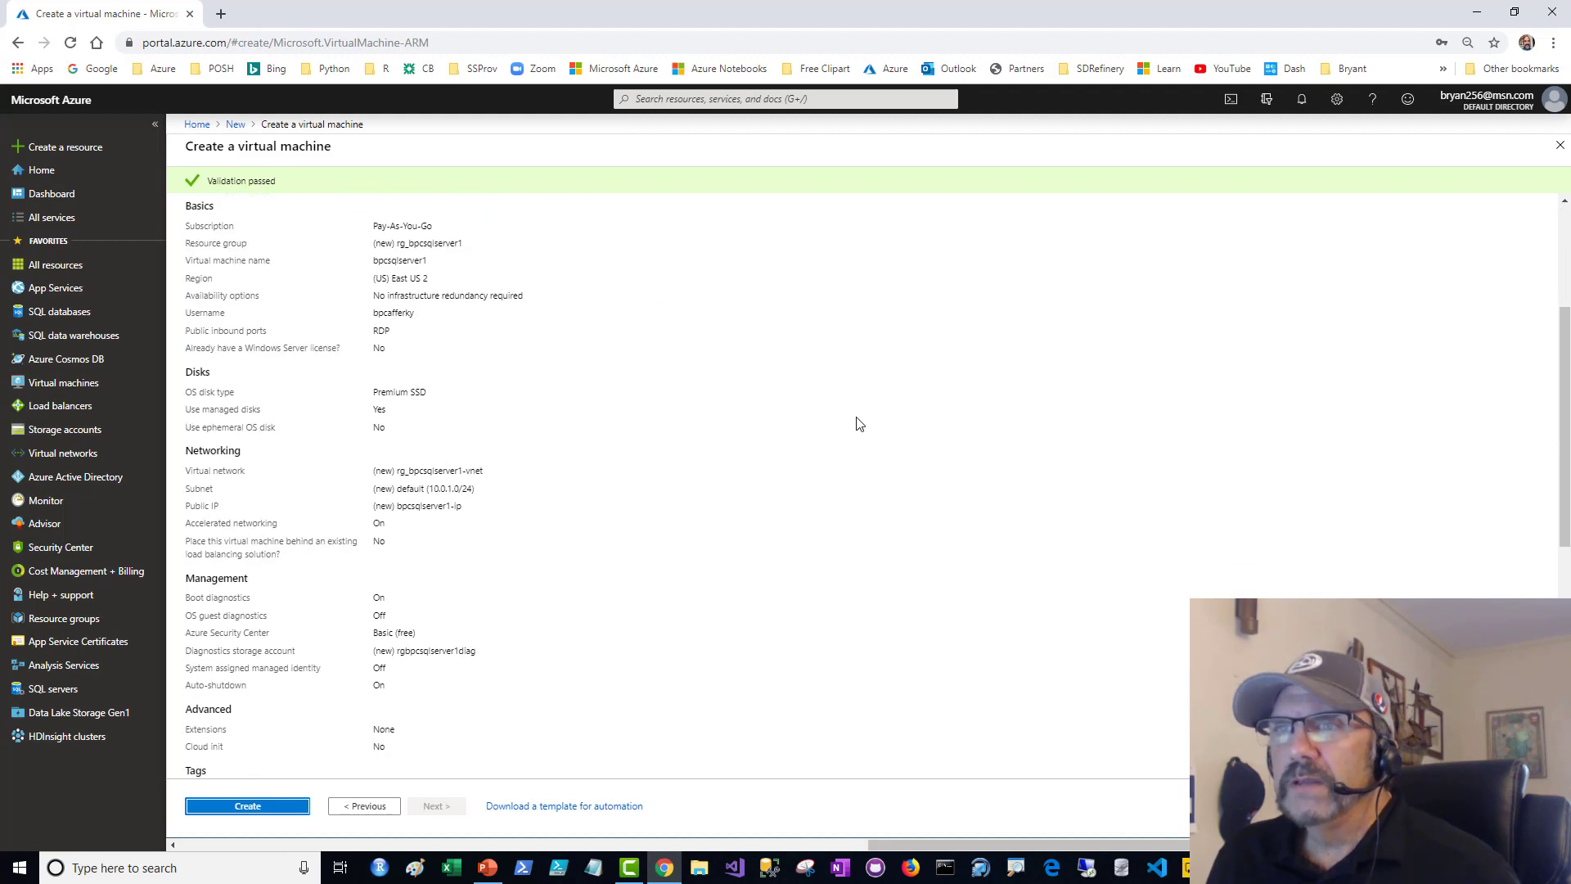
pyautogui.scroll(-6, 858, 423)
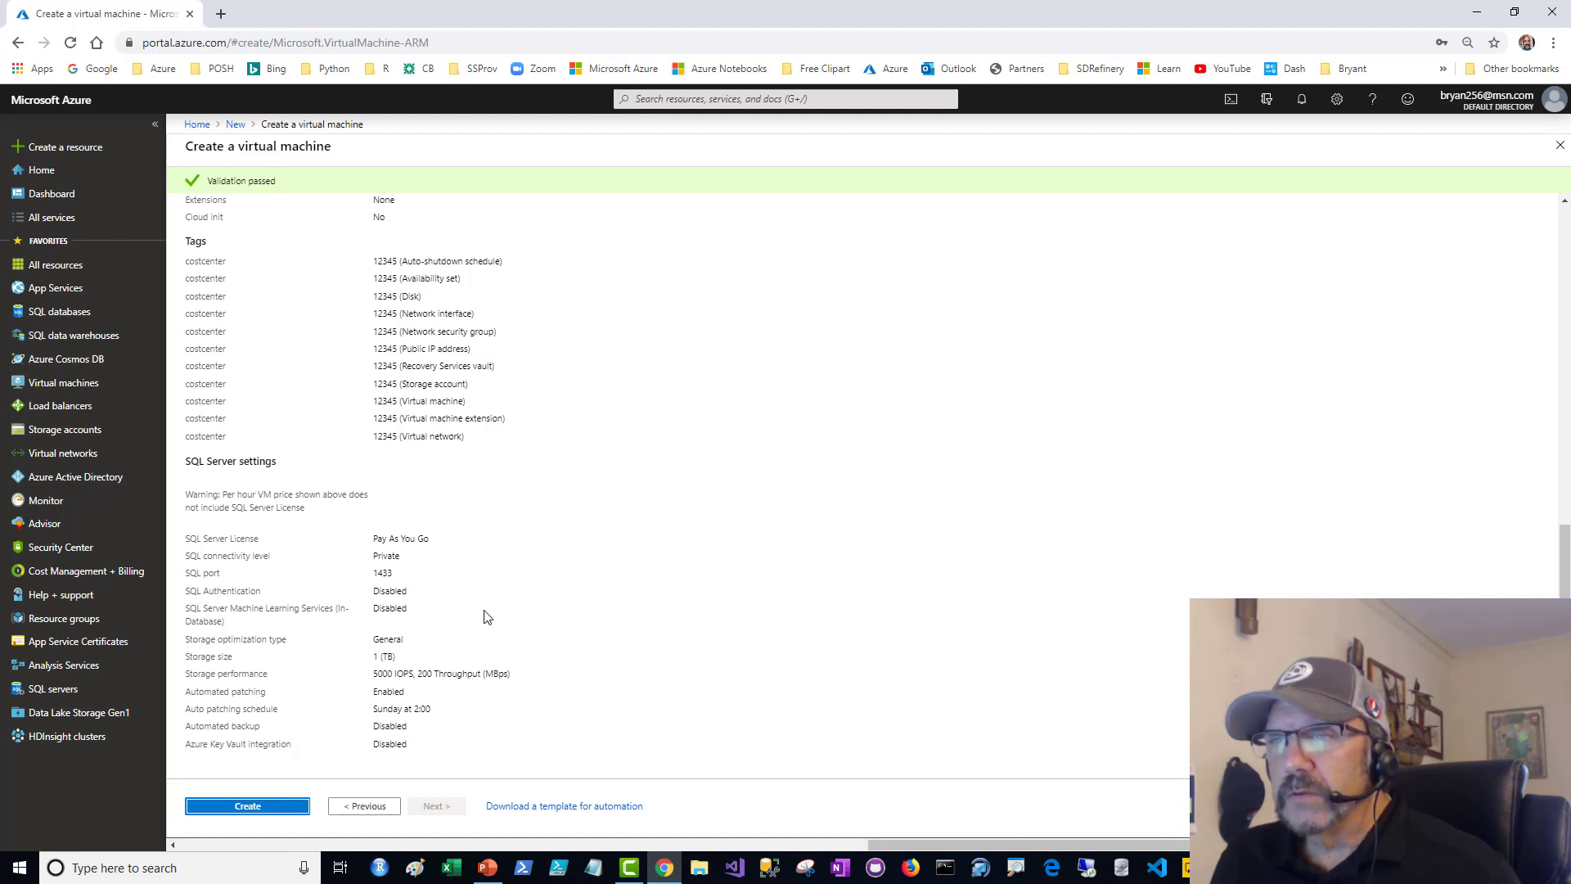
pyautogui.click(270, 807)
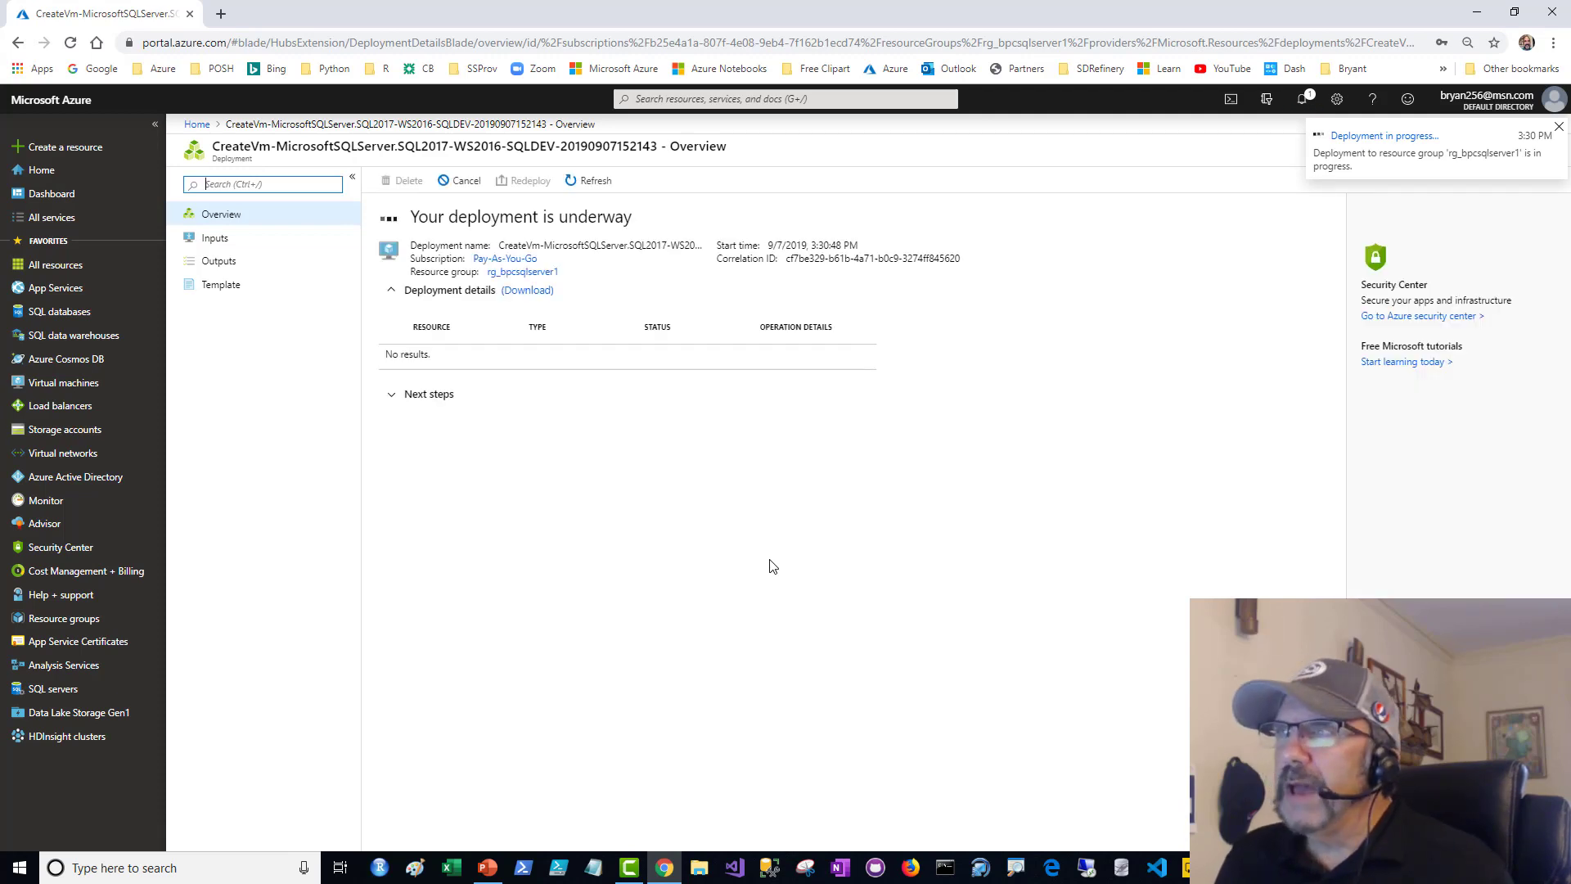
# - Check the deployment's progress in the notifications and view the template generated for the deployment
pyautogui.click(1302, 103)
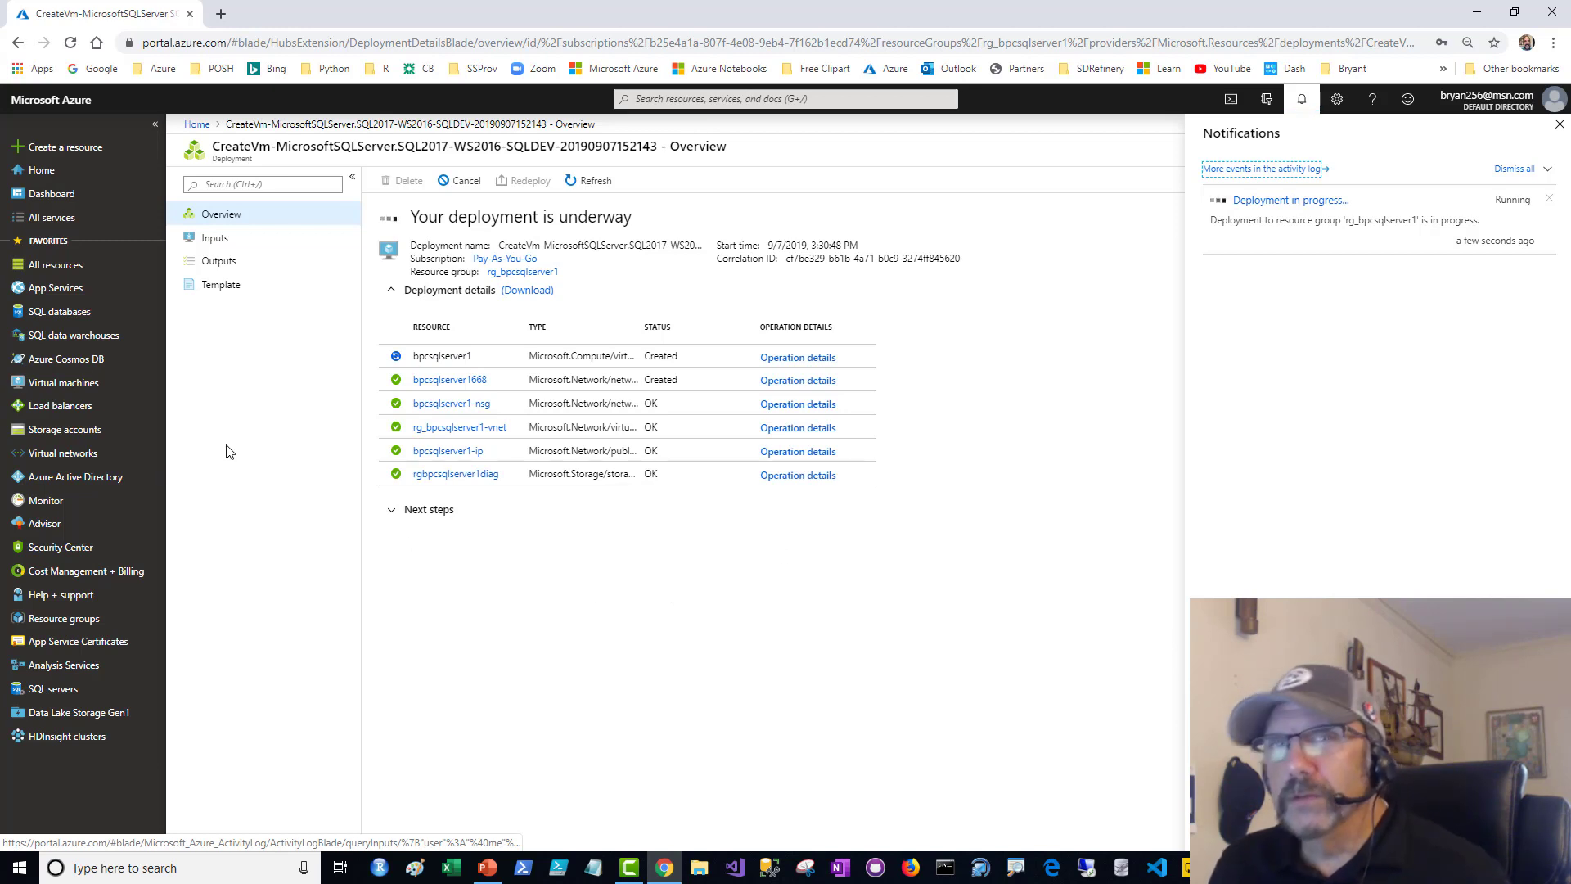
pyautogui.click(223, 288)
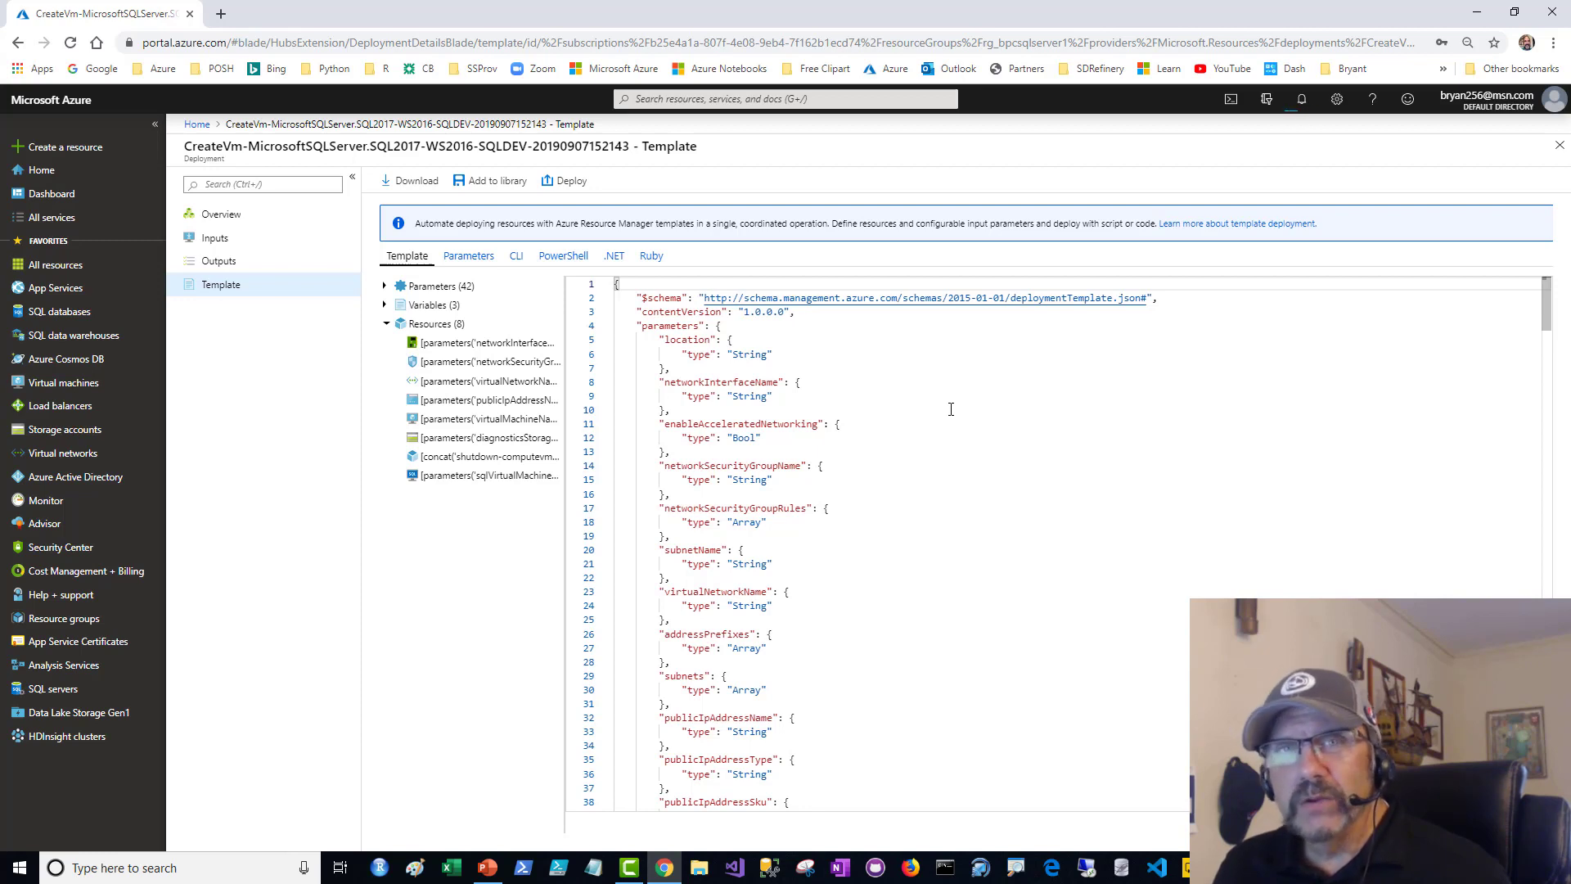
# - Examine the deployment's JSON template and the PowerShell script for deploying it, including the script's parameters
pyautogui.scroll(-2, 951, 409)
pyautogui.scroll(2, 951, 409)
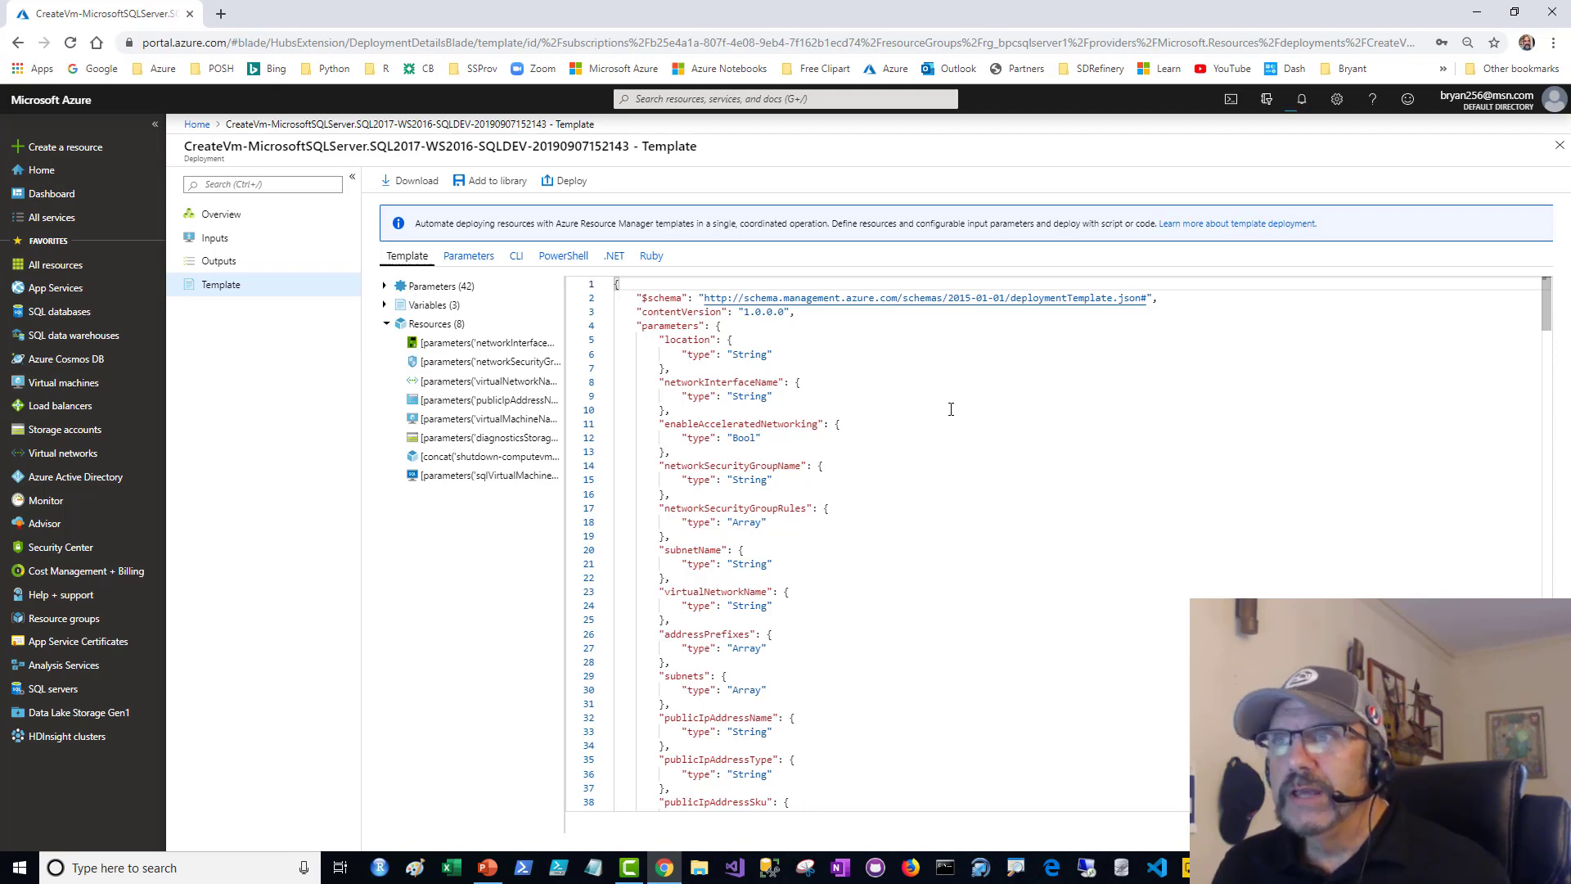
pyautogui.click(563, 255)
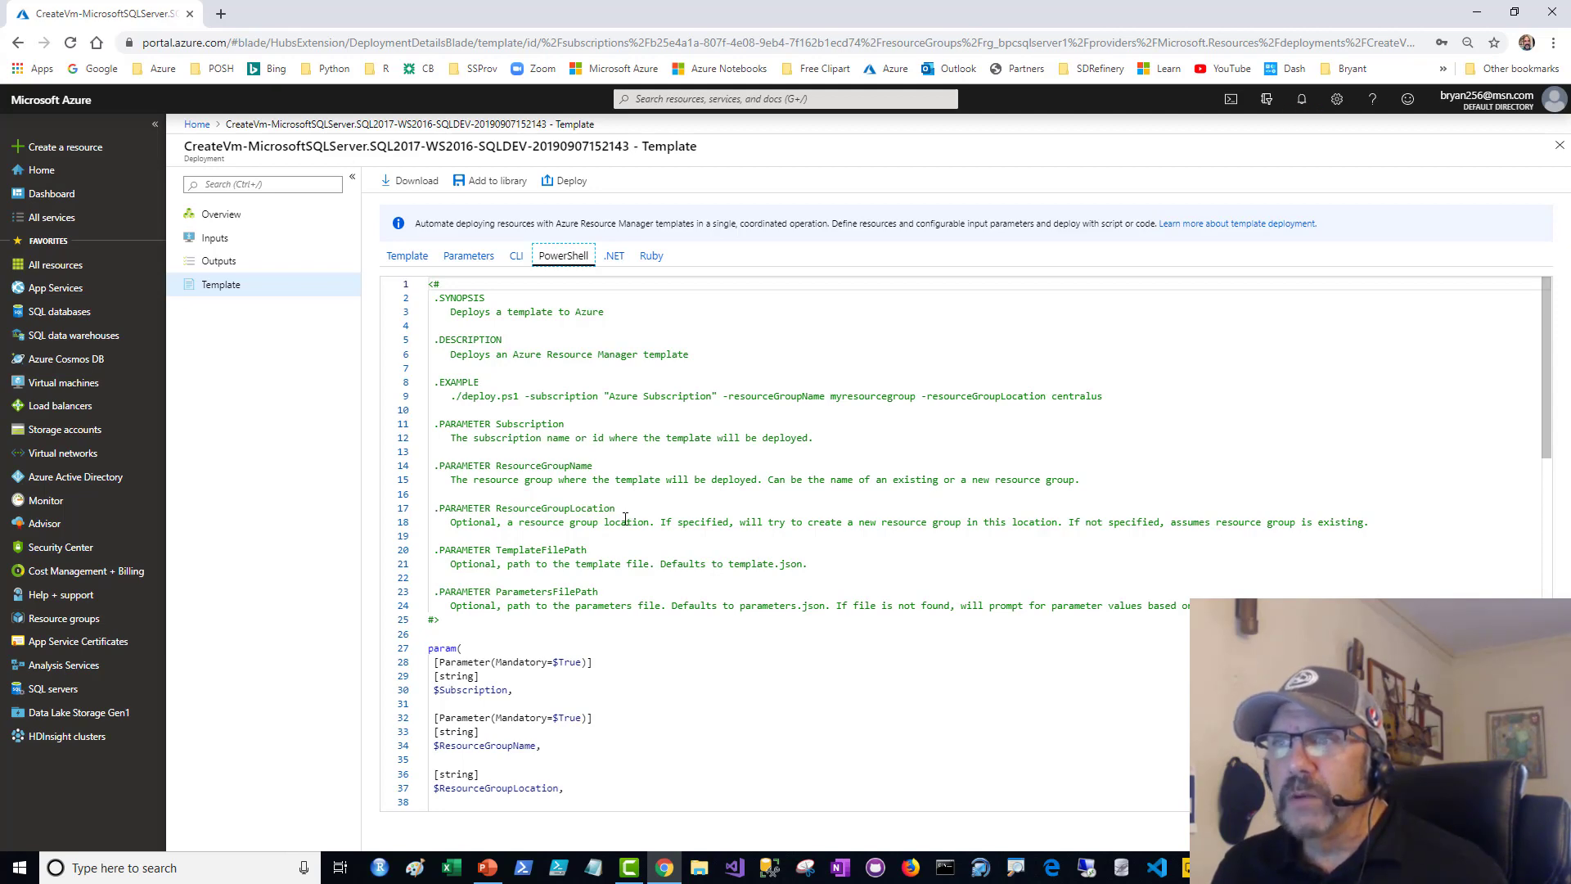
pyautogui.scroll(-6, 625, 519)
pyautogui.scroll(3, 626, 519)
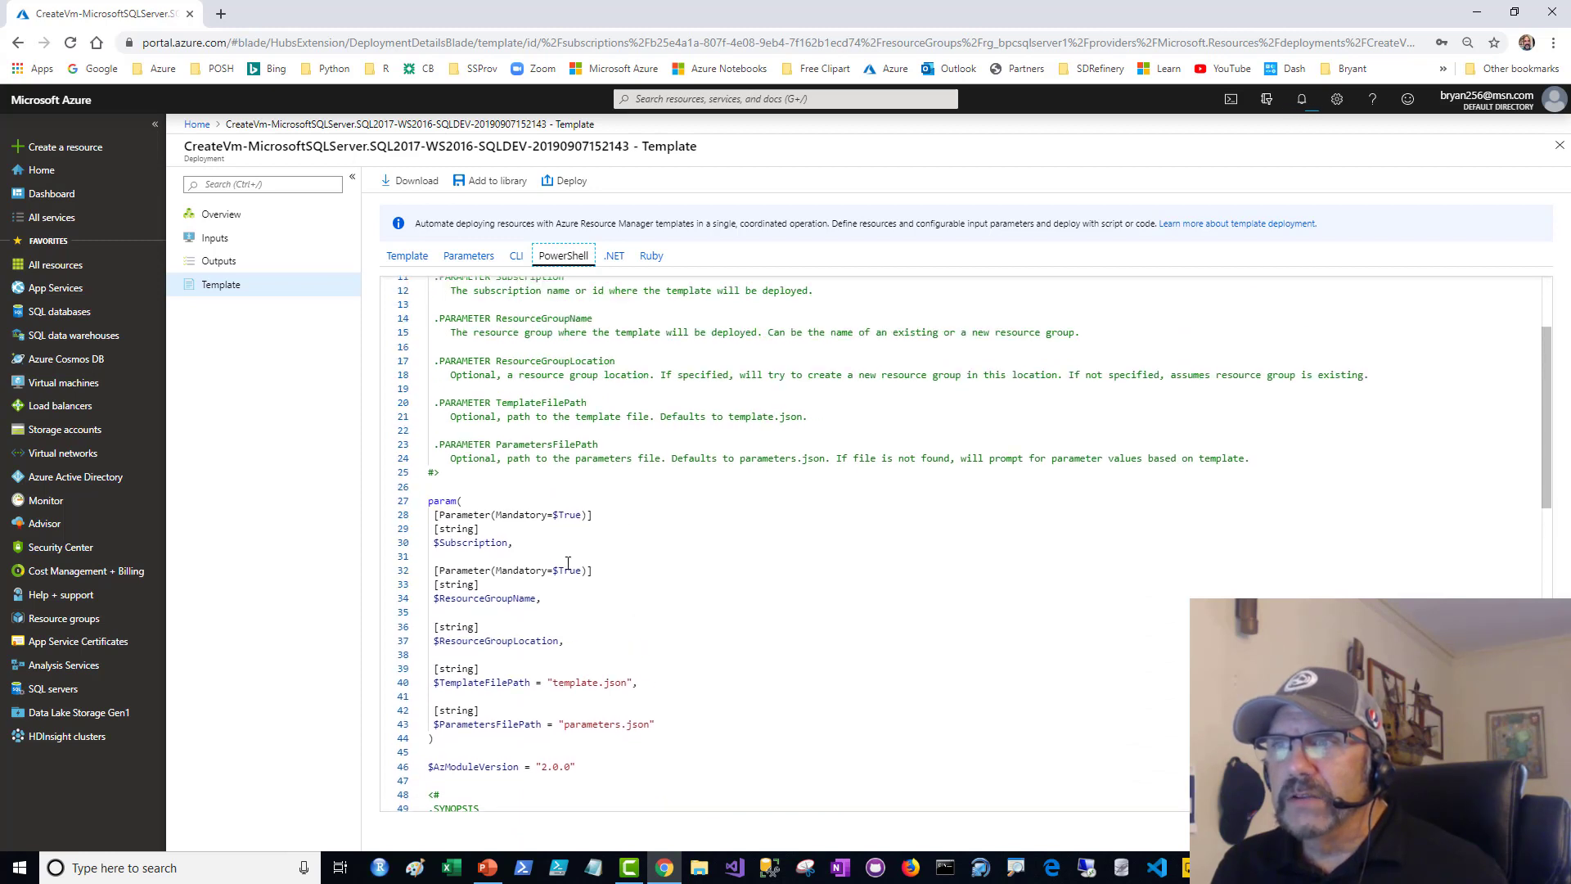
pyautogui.scroll(2, 764, 546)
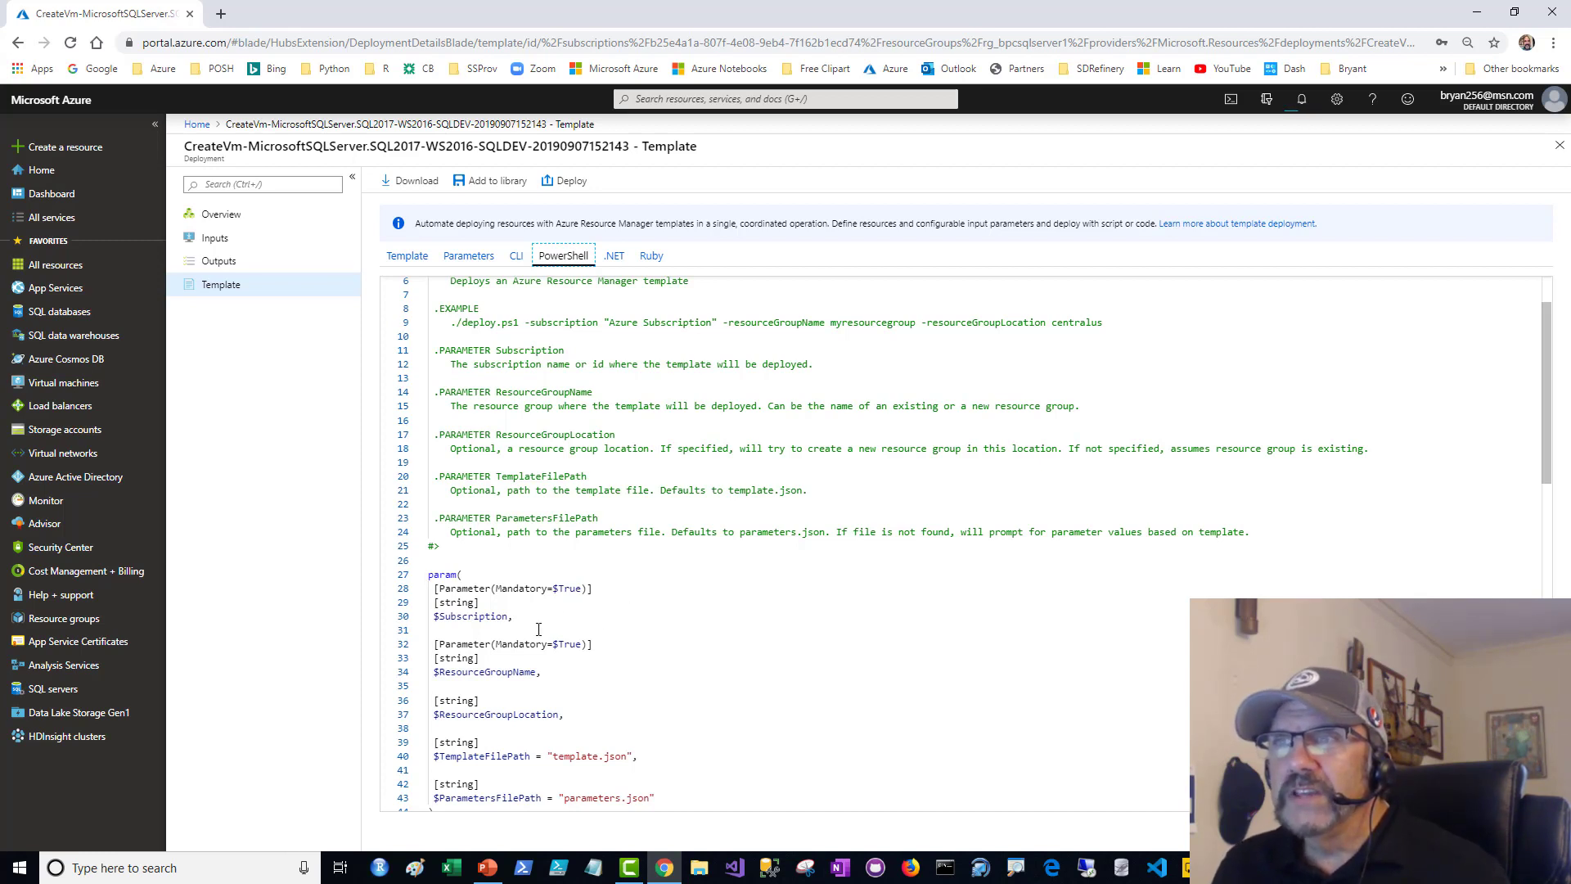
pyautogui.scroll(-2, 620, 532)
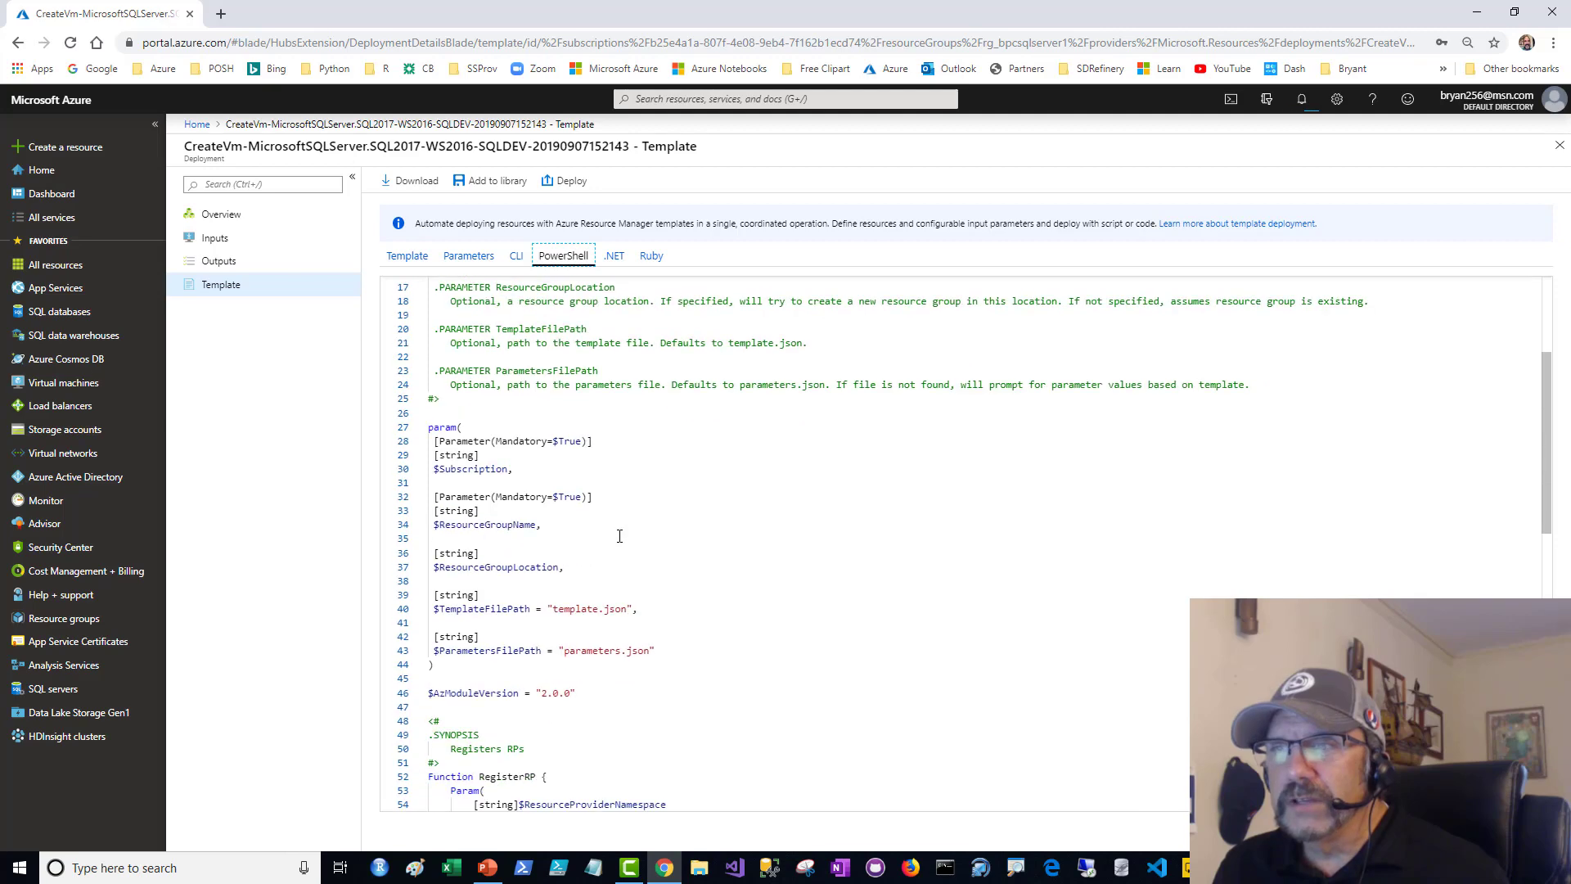
pyautogui.scroll(3, 620, 508)
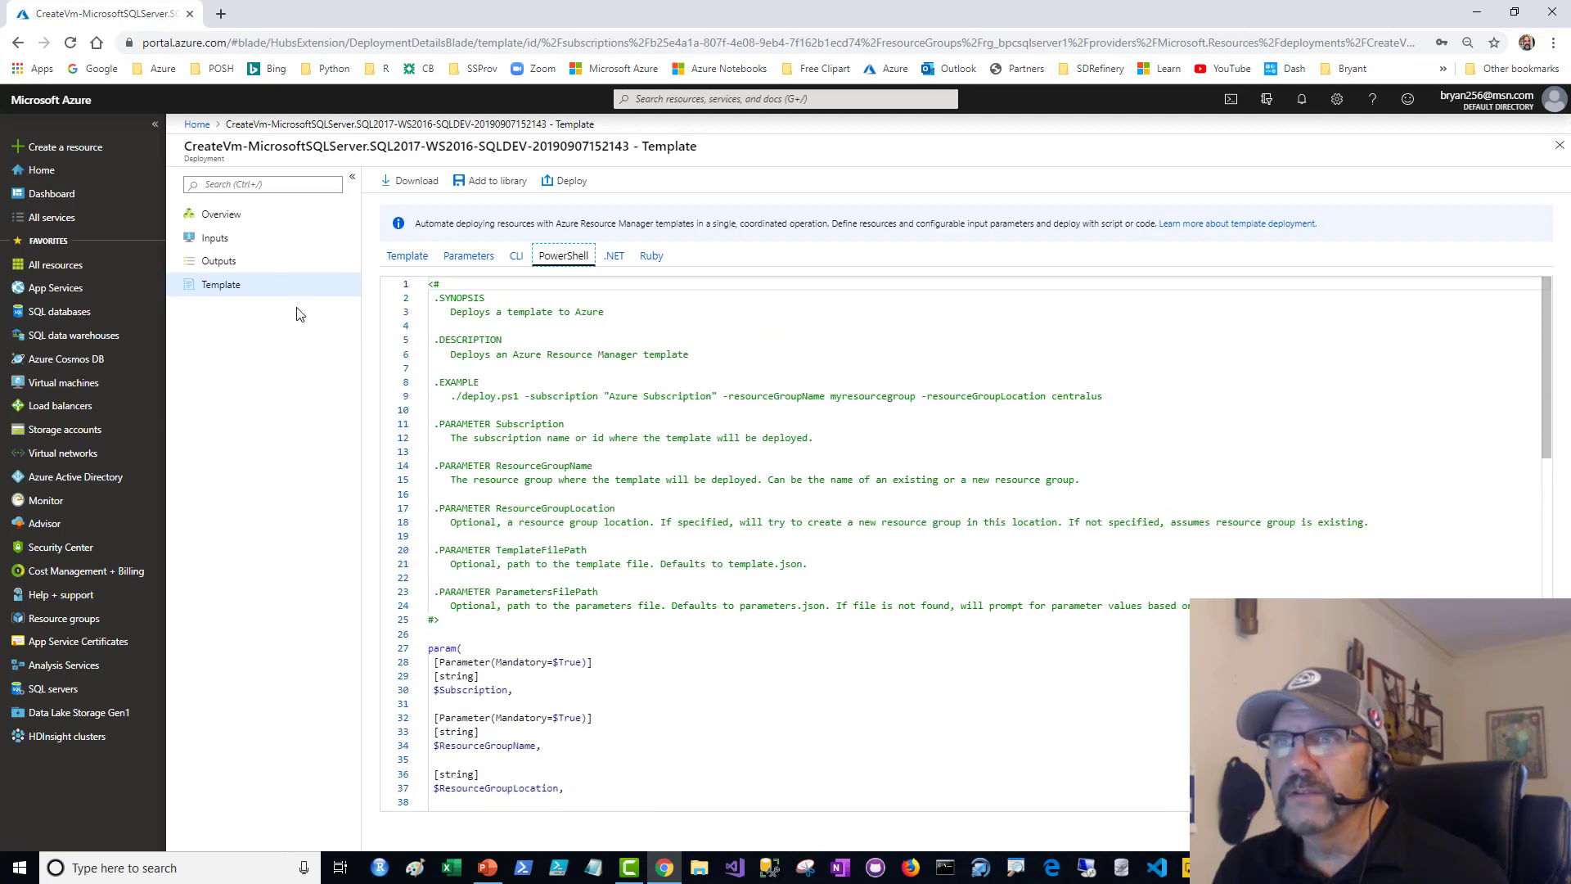
# - Follow the deployment's progress in its overview and notifications, and pin the deployed resource to the dashboard
pyautogui.click(231, 214)
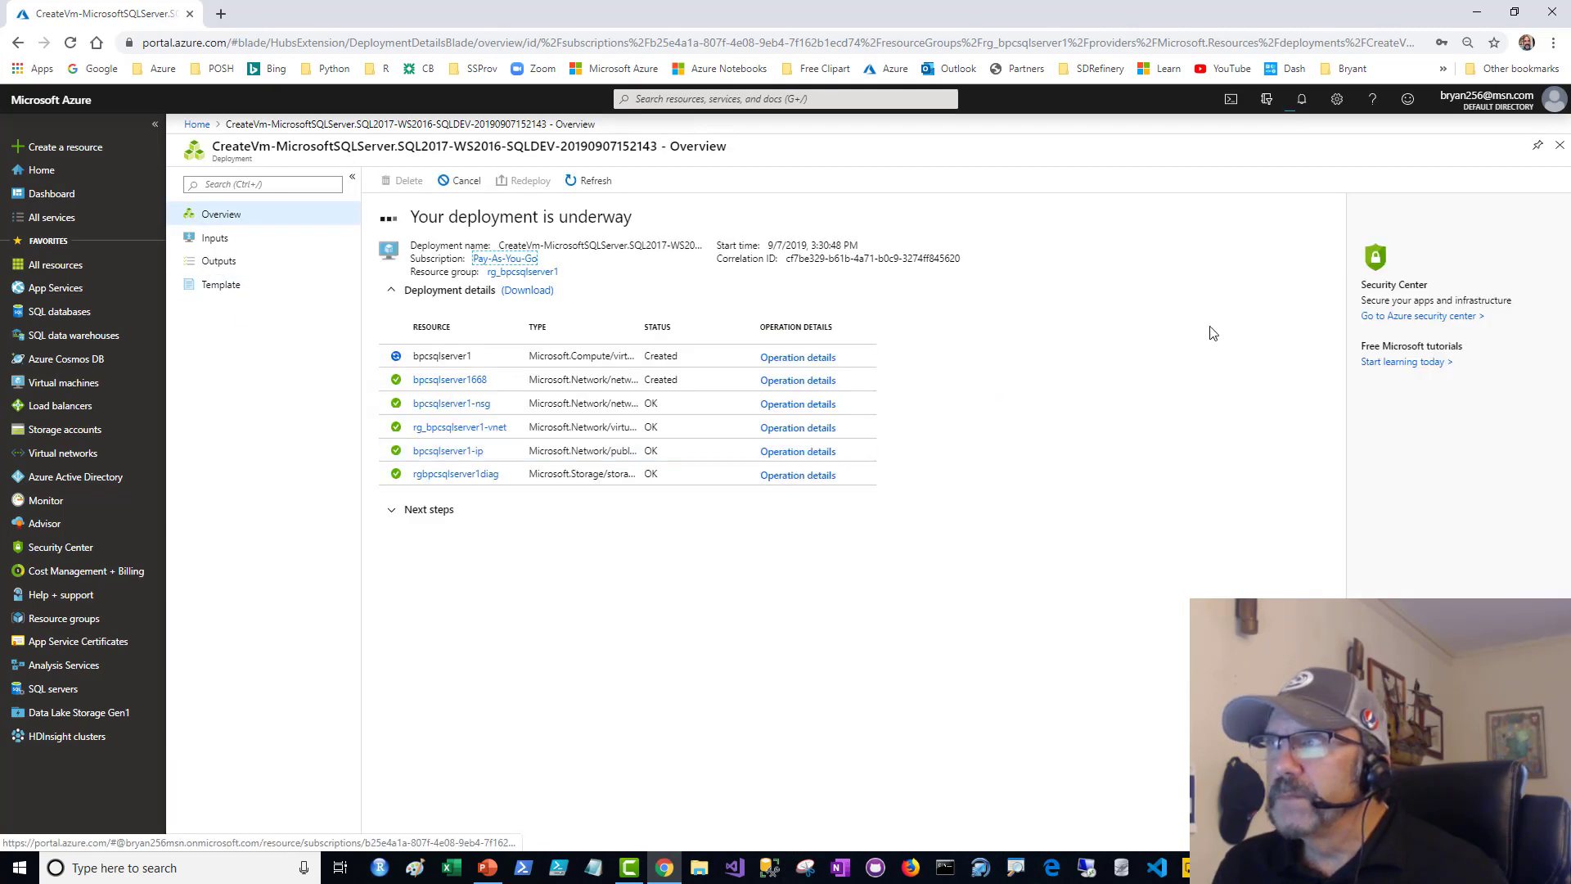
pyautogui.click(1301, 103)
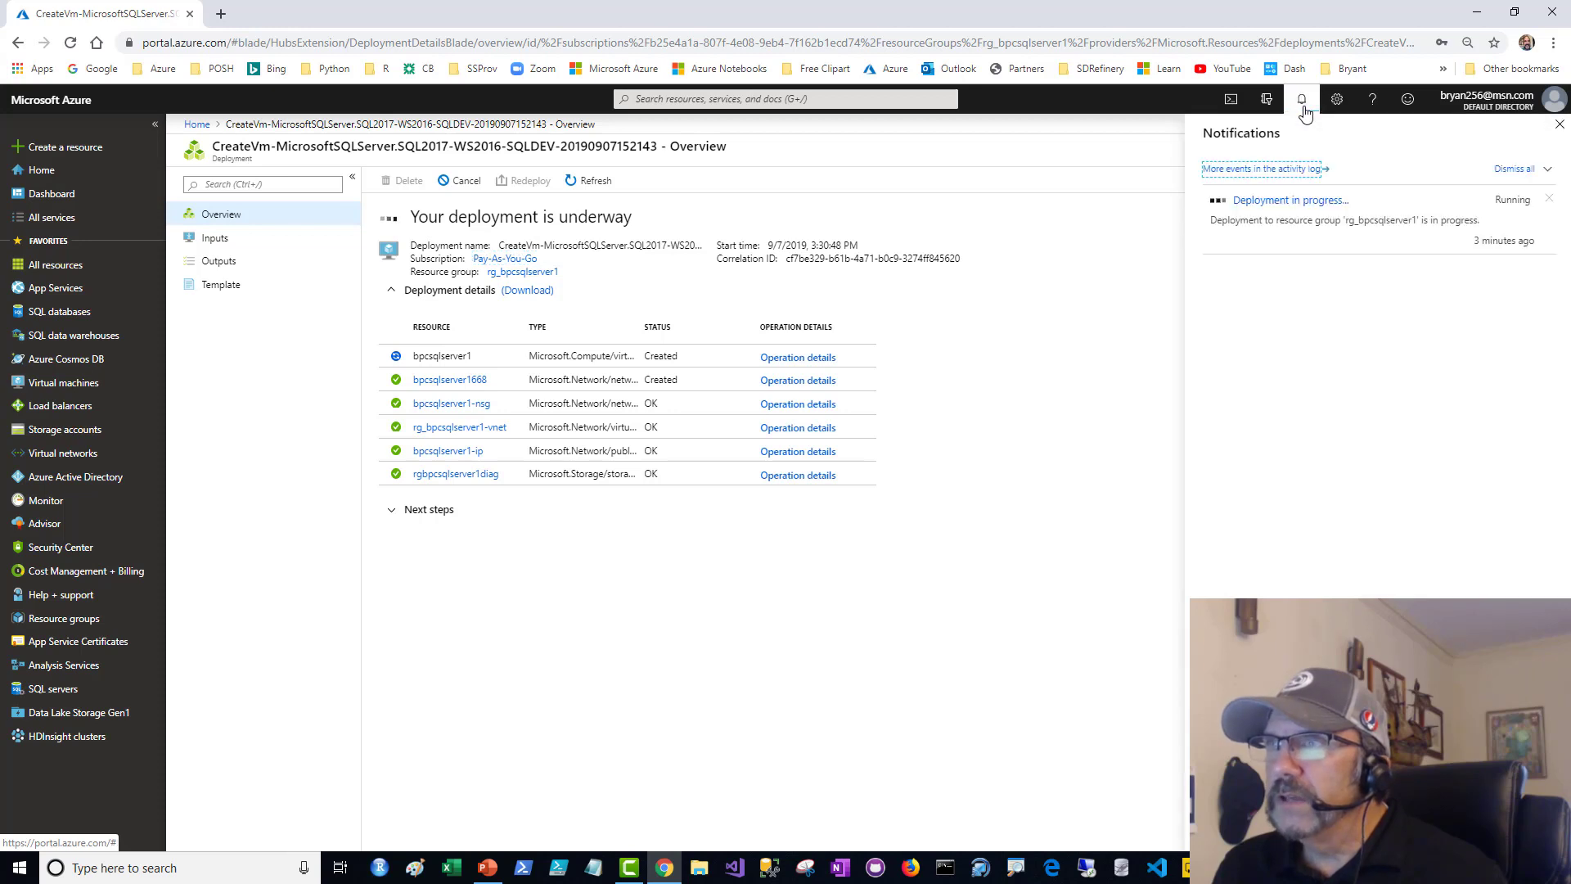
pyautogui.click(782, 667)
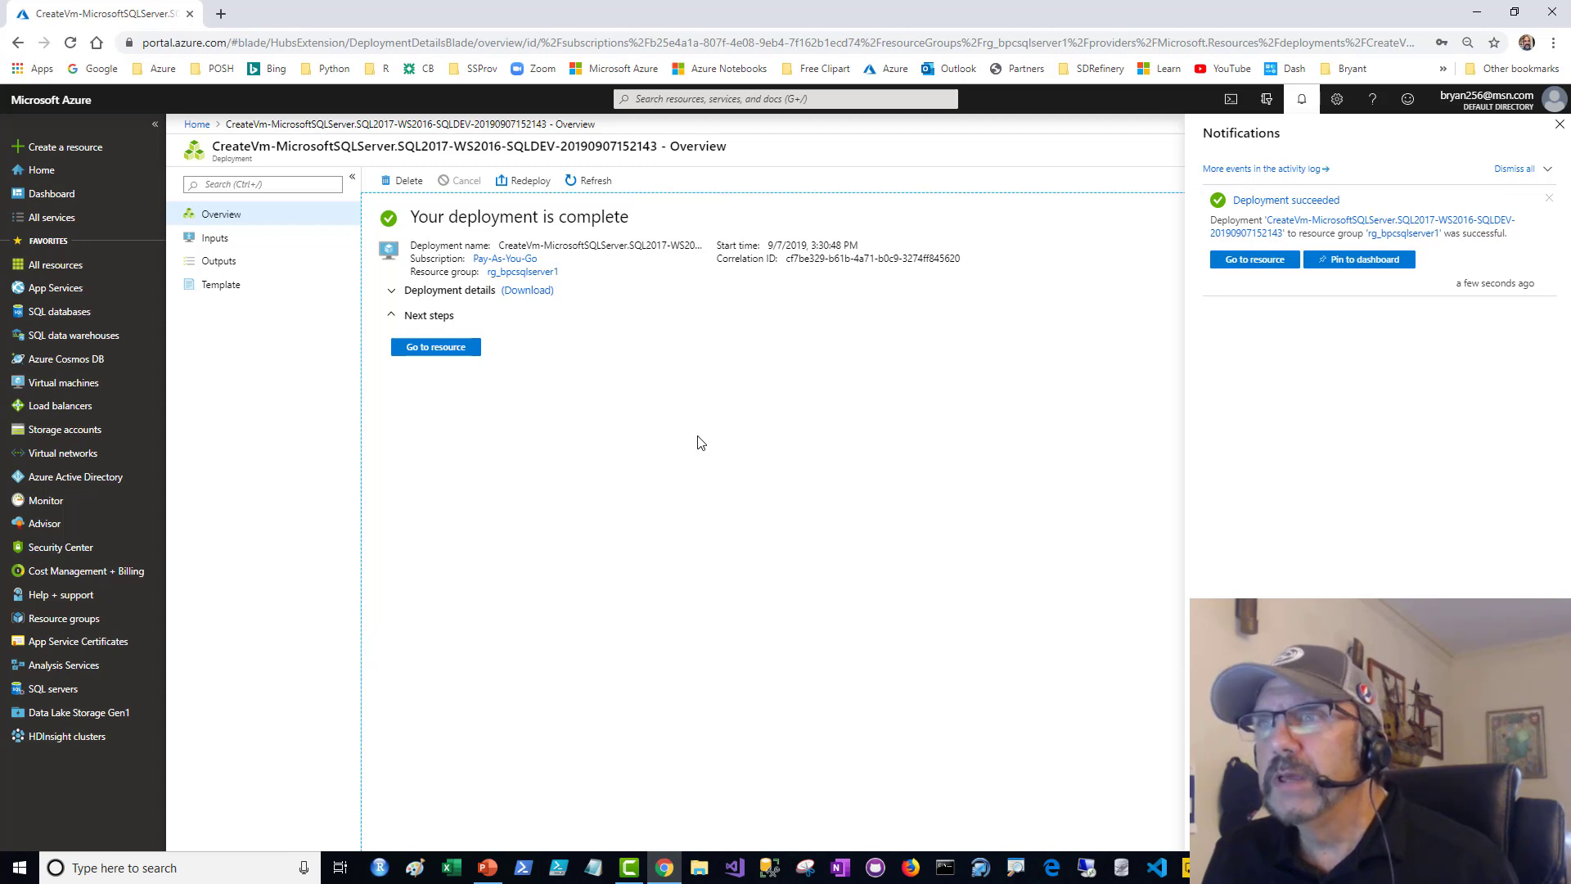
pyautogui.click(1371, 267)
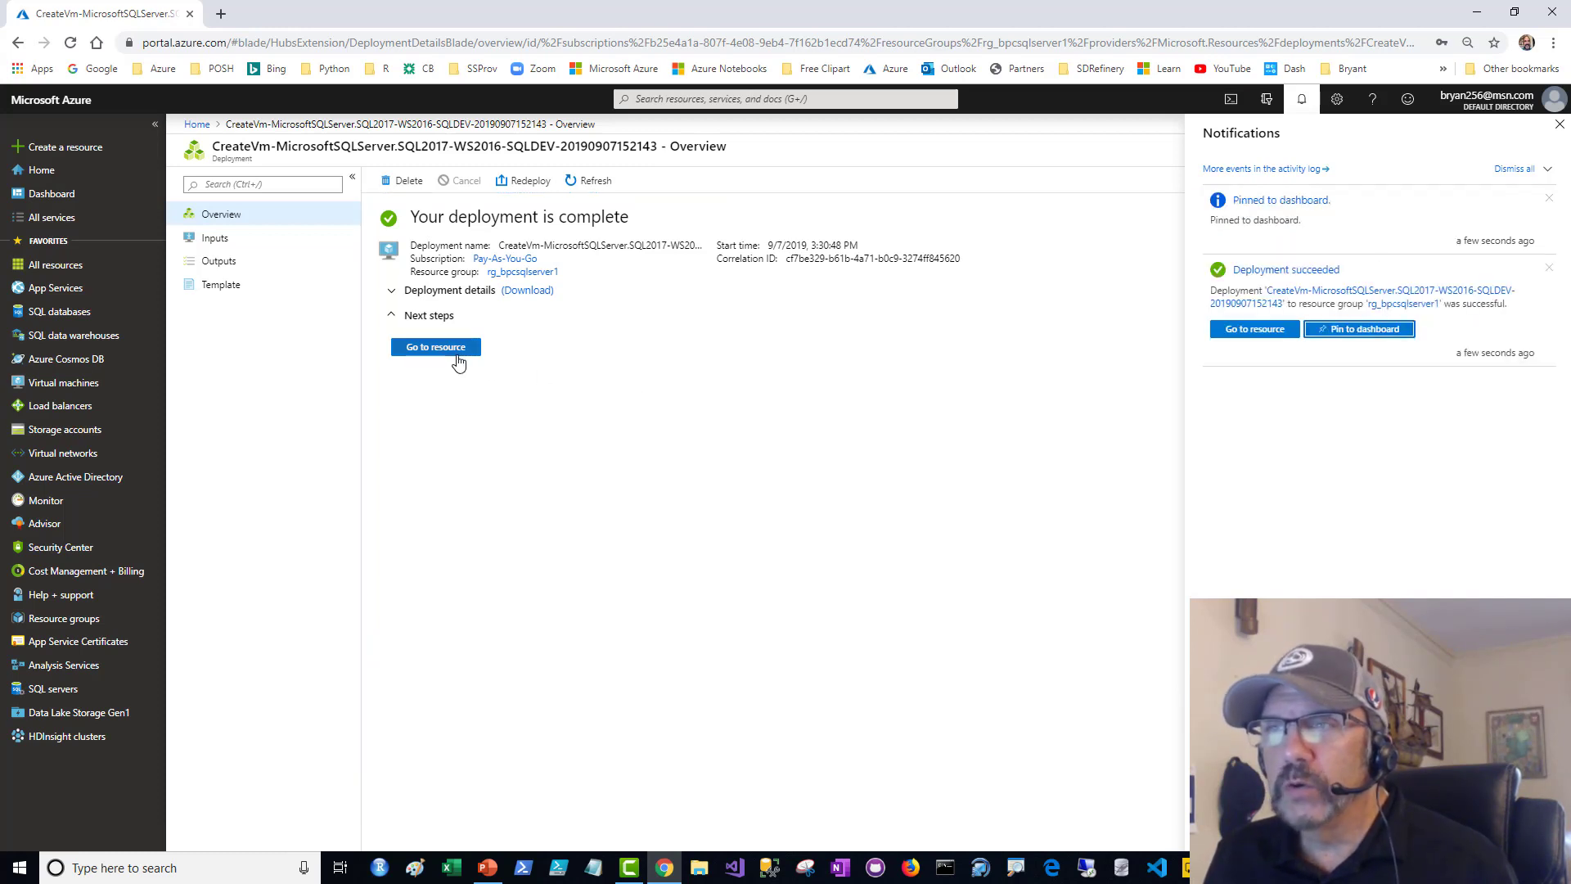
# - Go to the deployed bpcsqlserver1 virtual machine and look over its overview and available settings
pyautogui.click(458, 363)
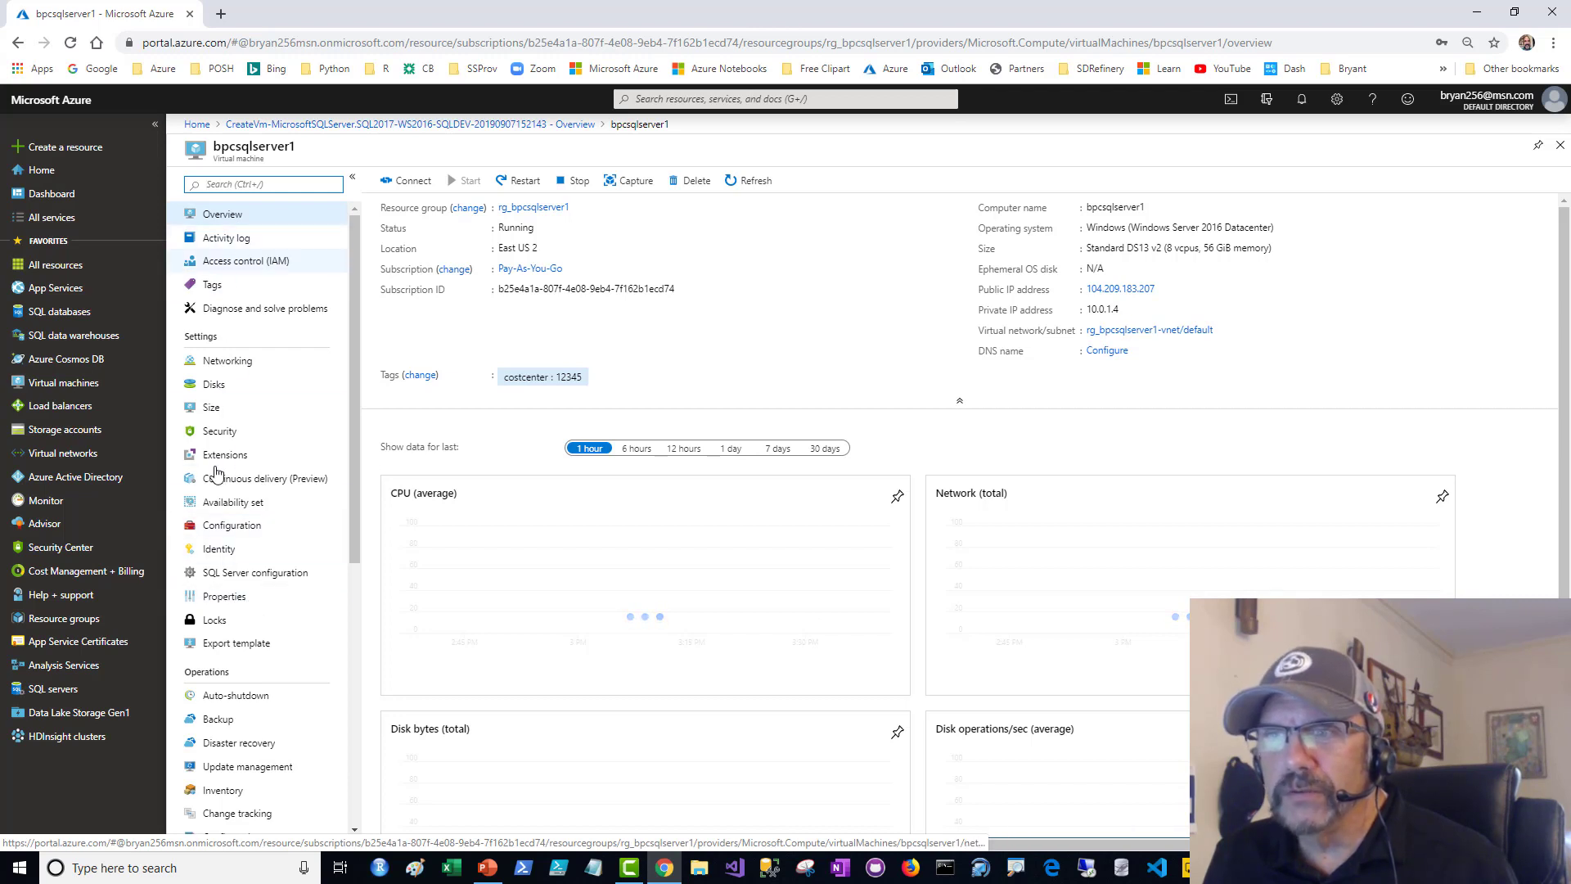
pyautogui.click(235, 218)
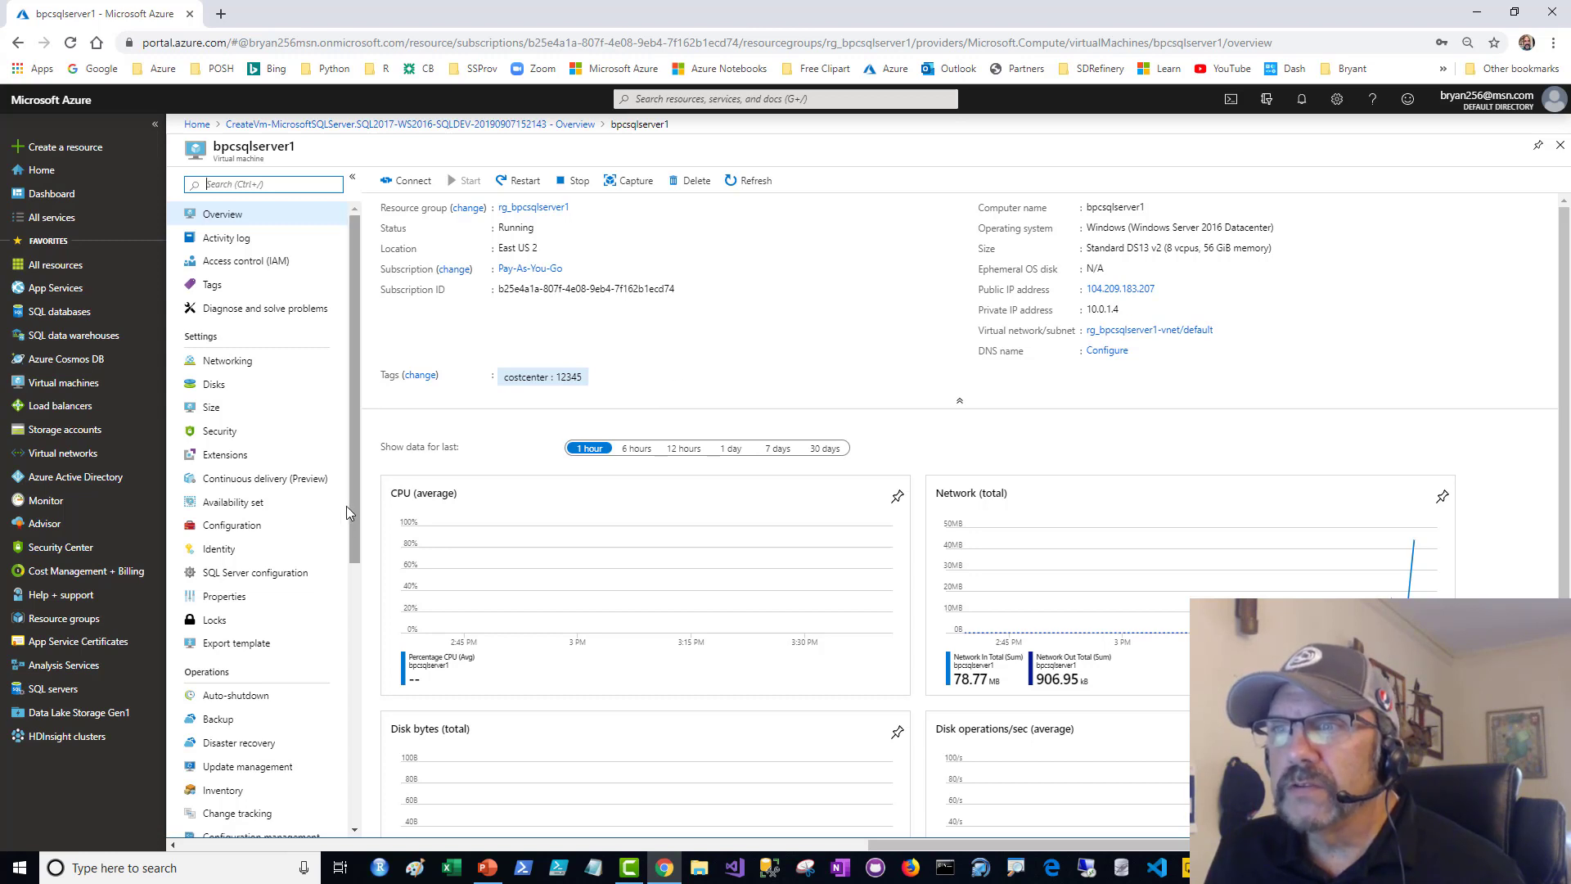
pyautogui.moveTo(353, 515); pyautogui.dragTo(361, 481)
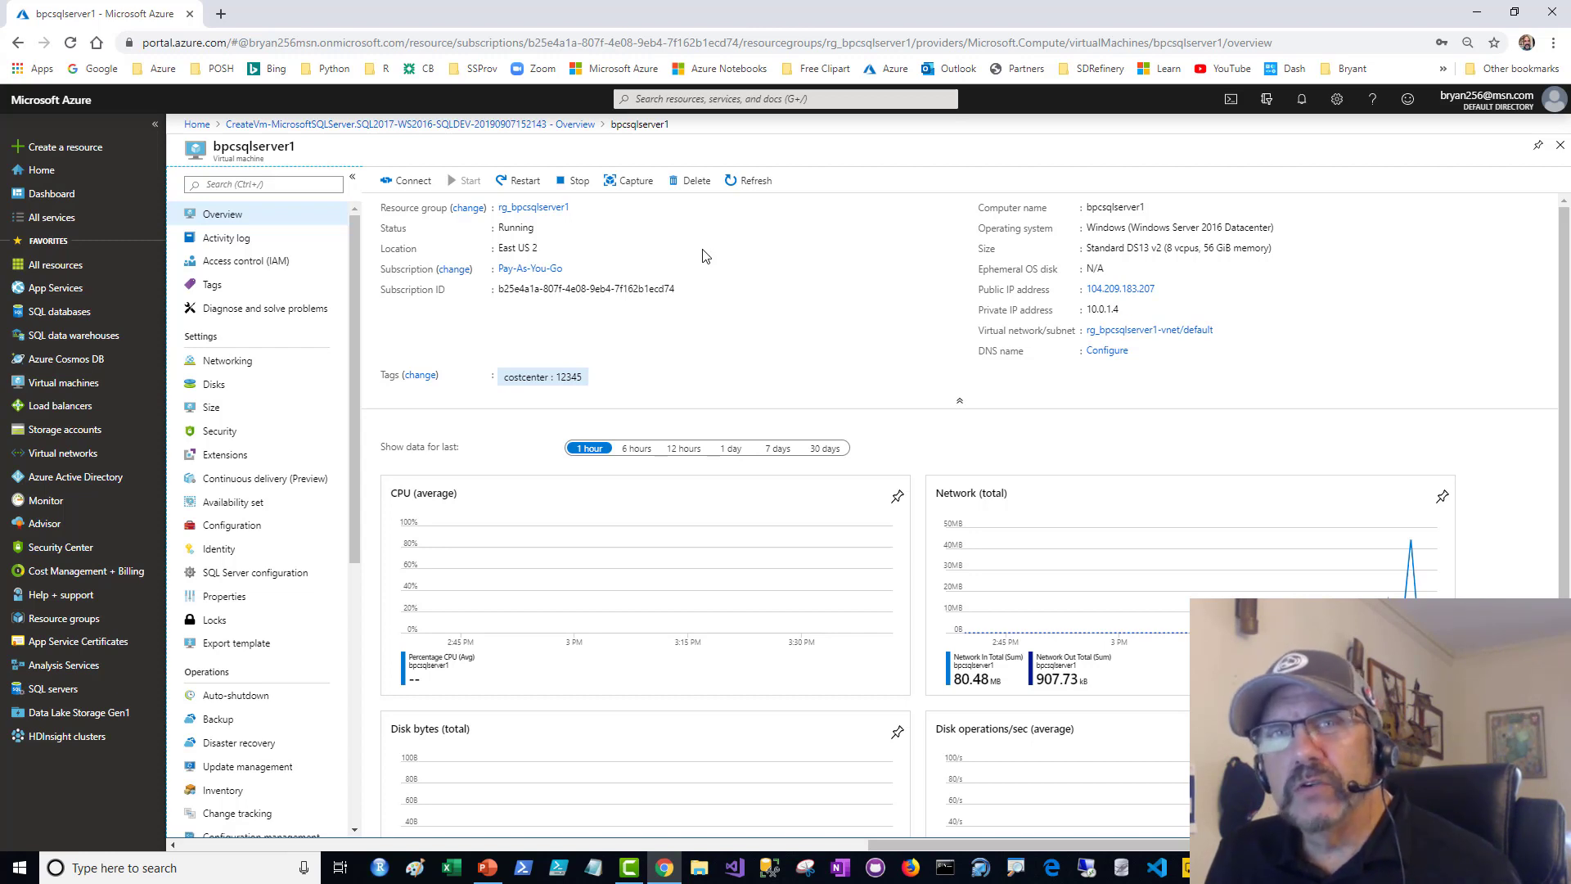
# - Add a data disk to bpcsqlserver1 and define a new managed disk for it named disk2 with source type None
pyautogui.click(238, 389)
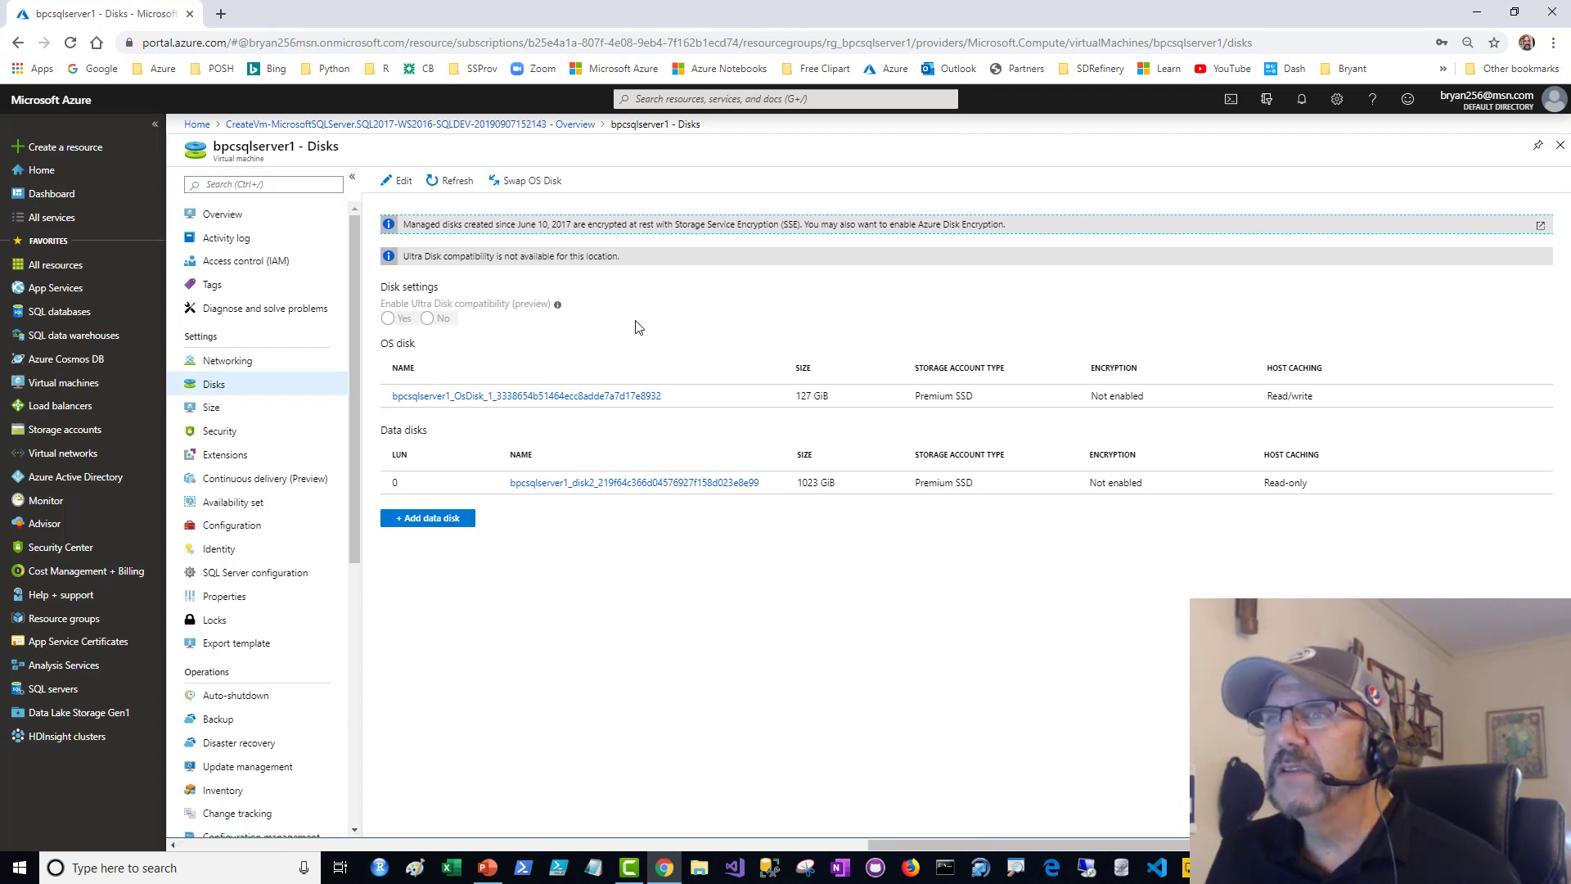
pyautogui.click(441, 519)
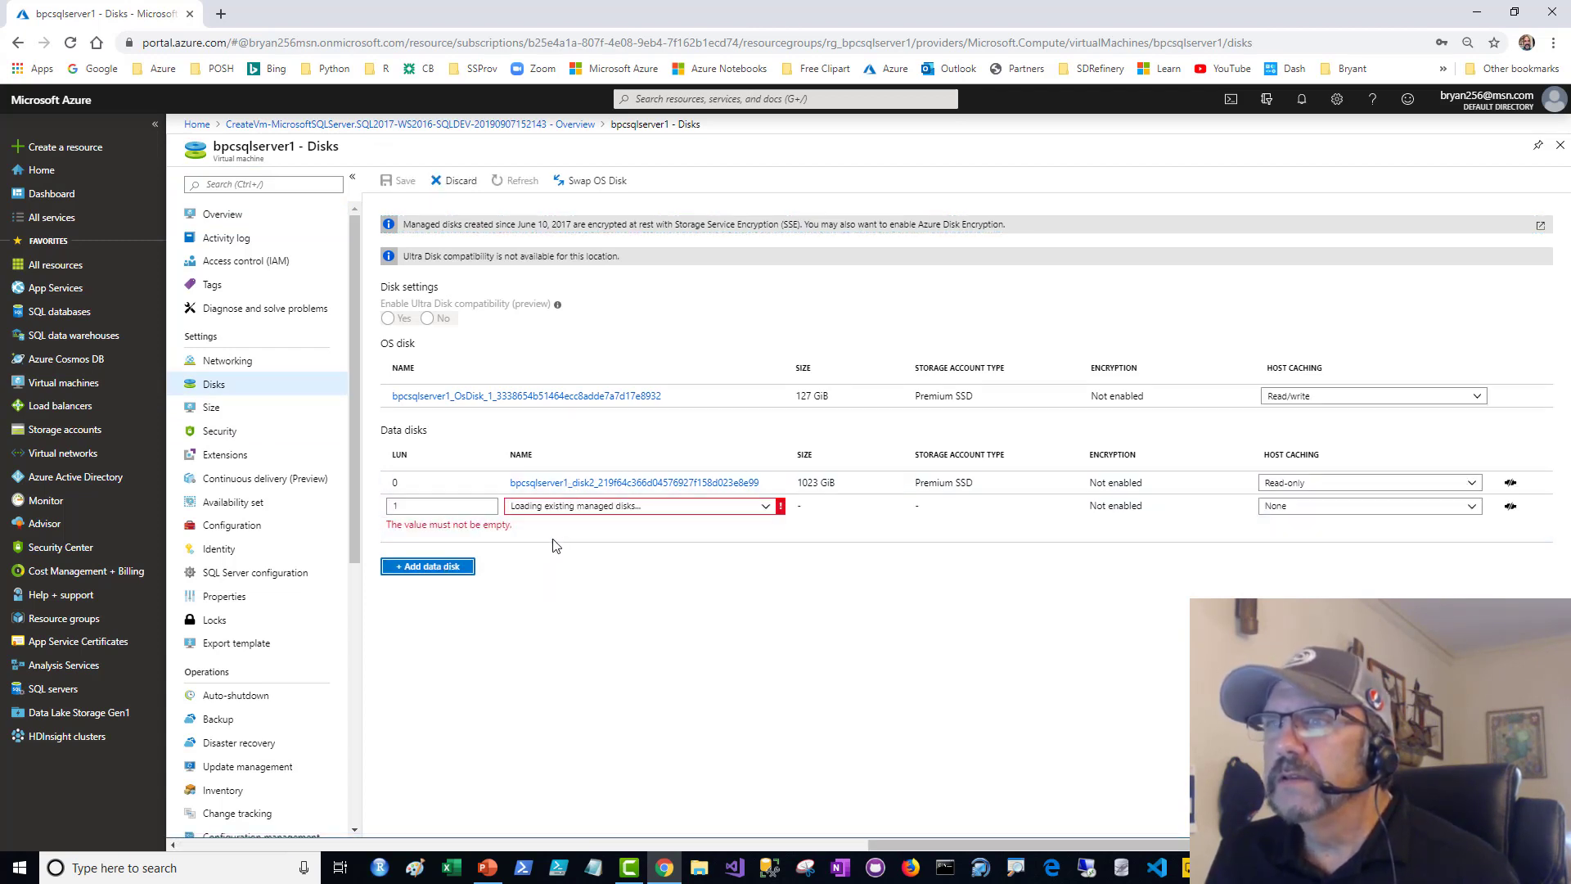
pyautogui.click(623, 507)
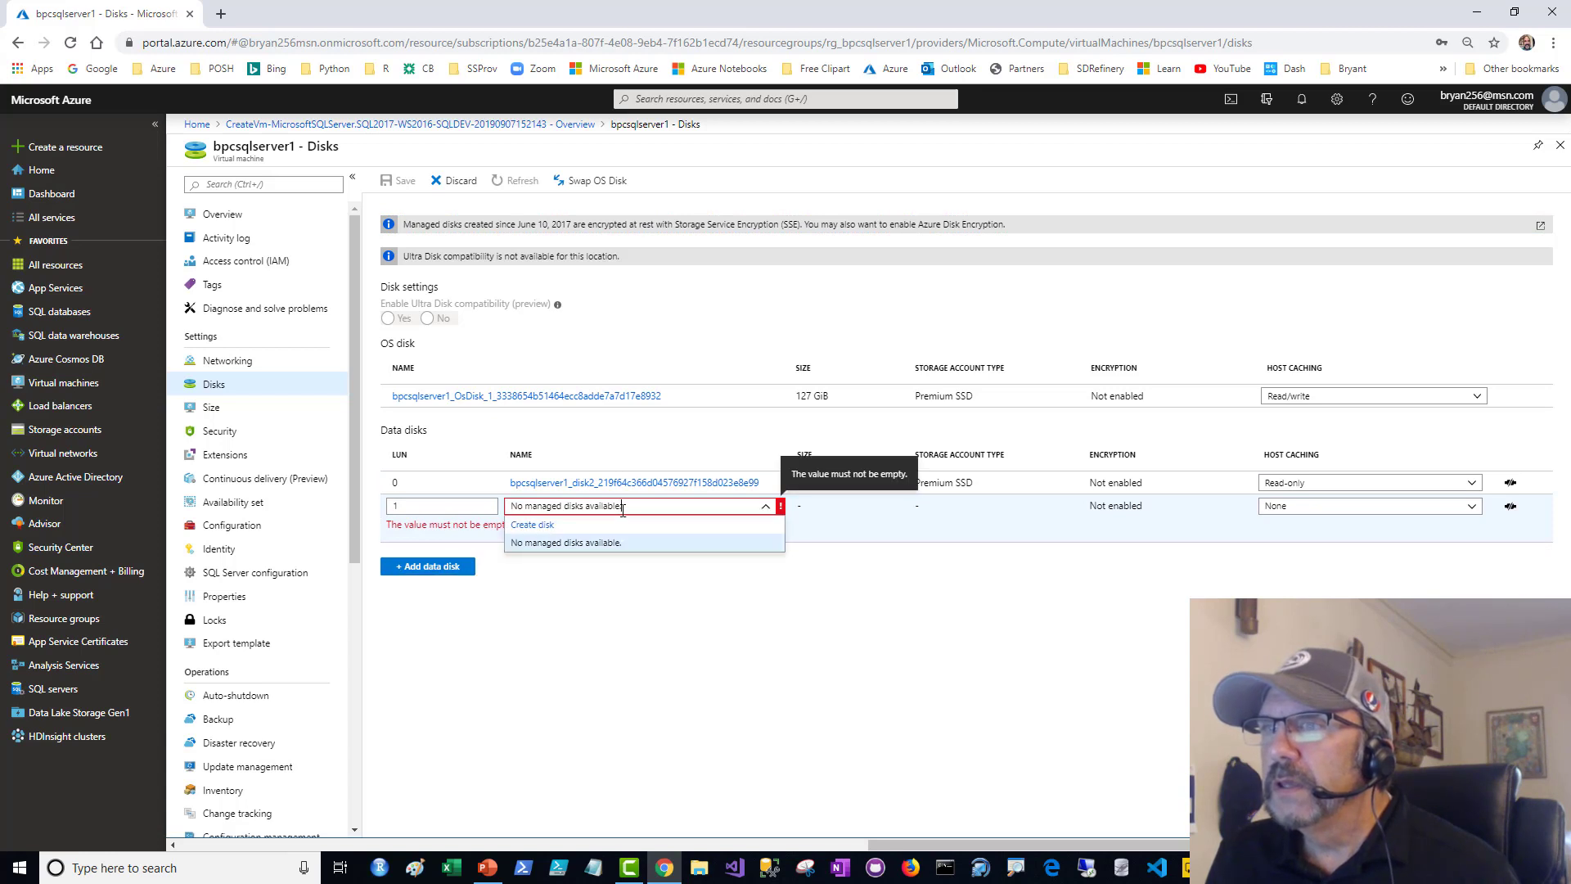
pyautogui.click(544, 534)
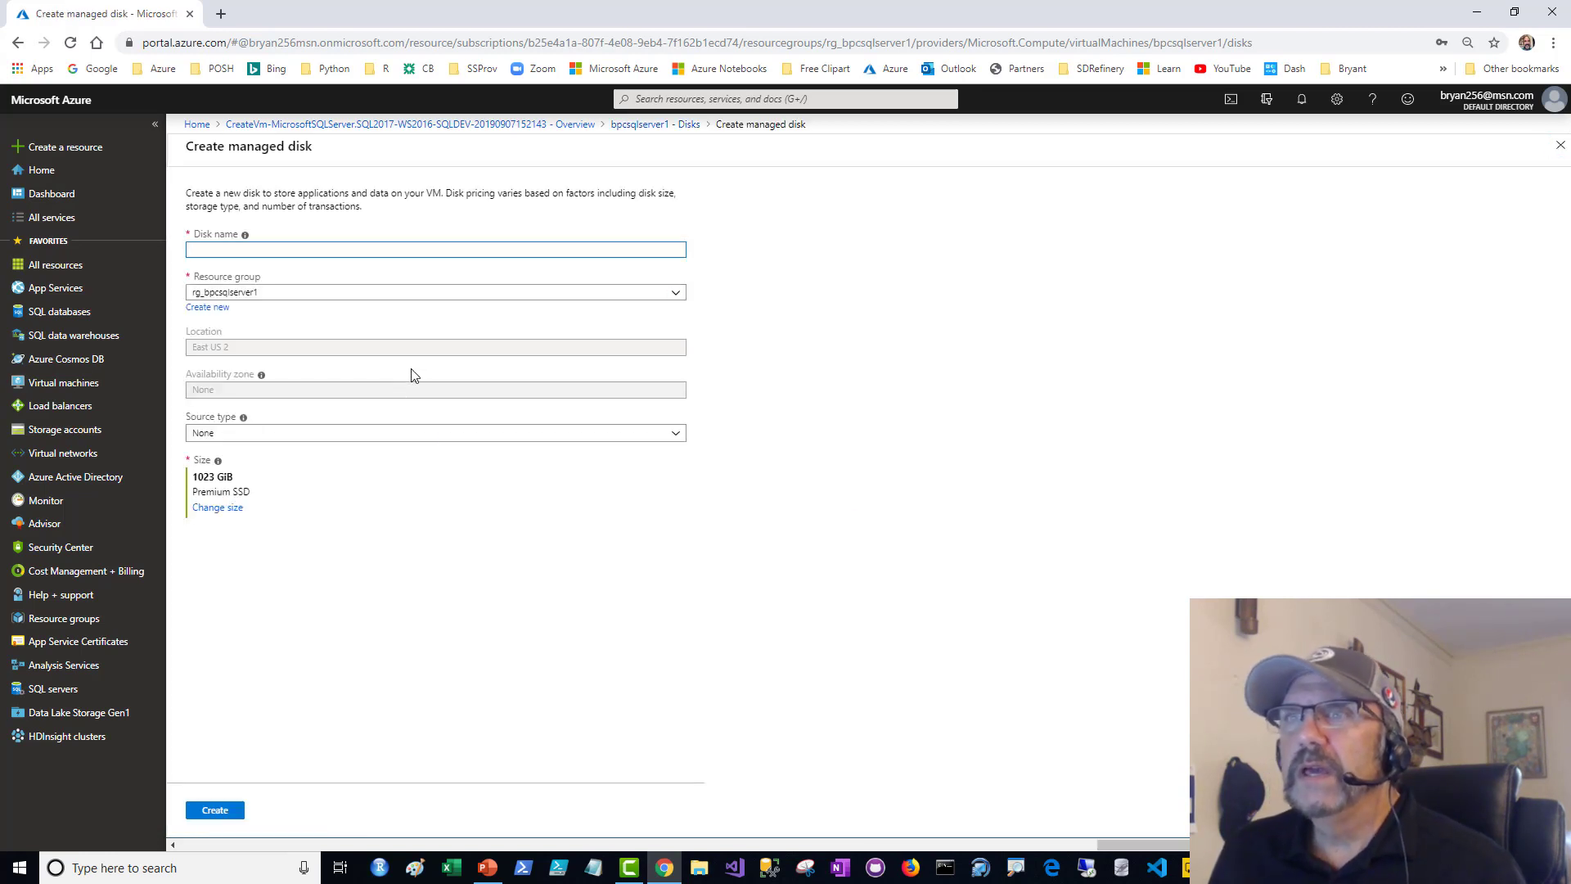
pyautogui.write('disk2')
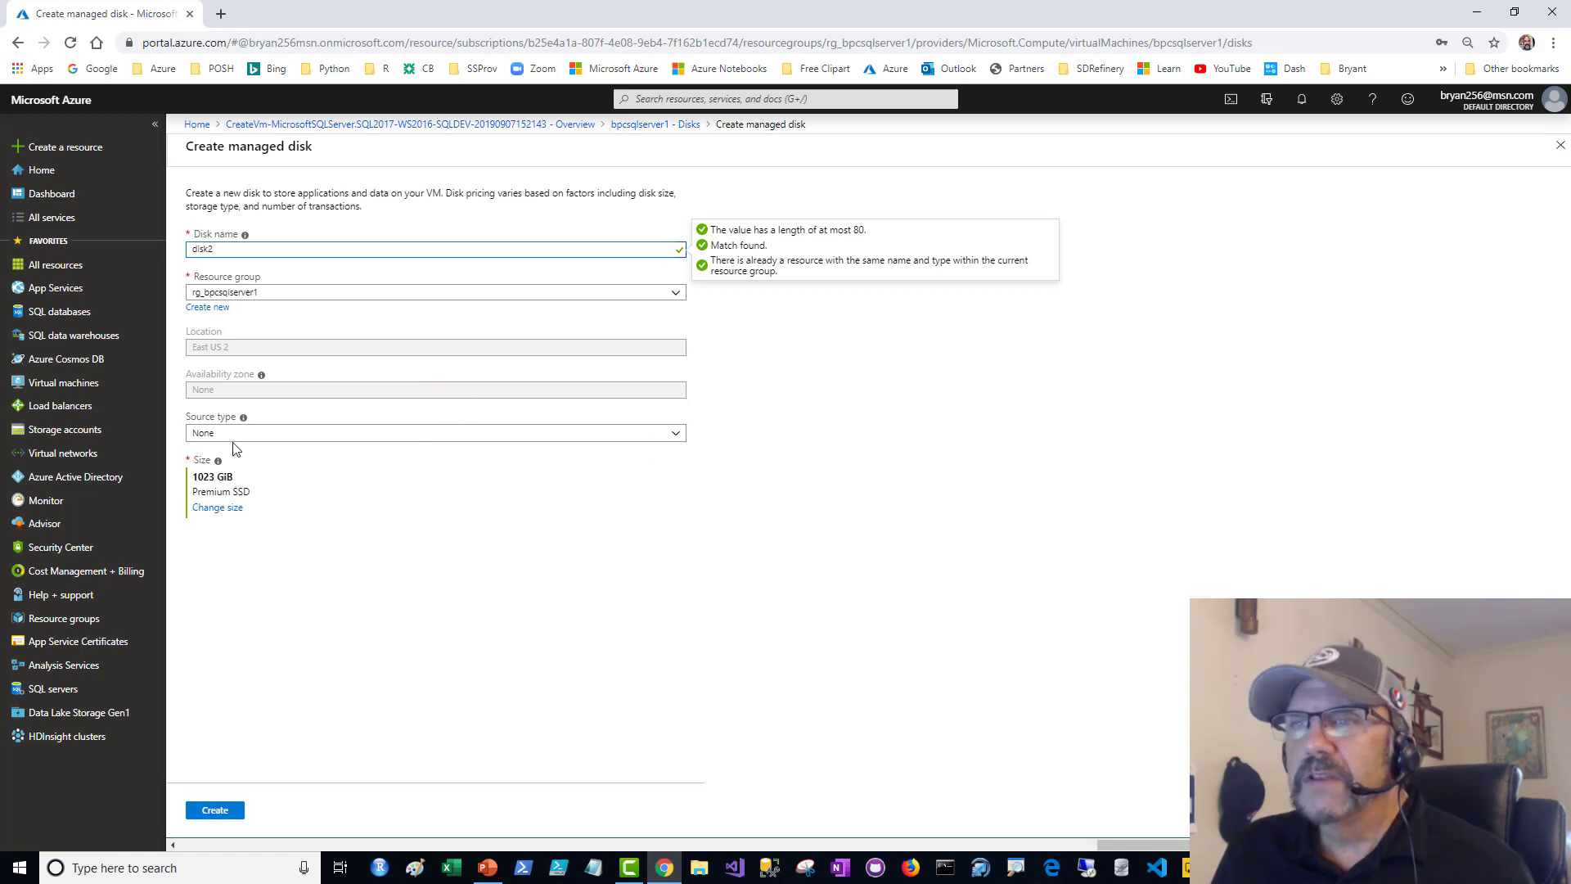
pyautogui.click(302, 443)
pyautogui.click(307, 486)
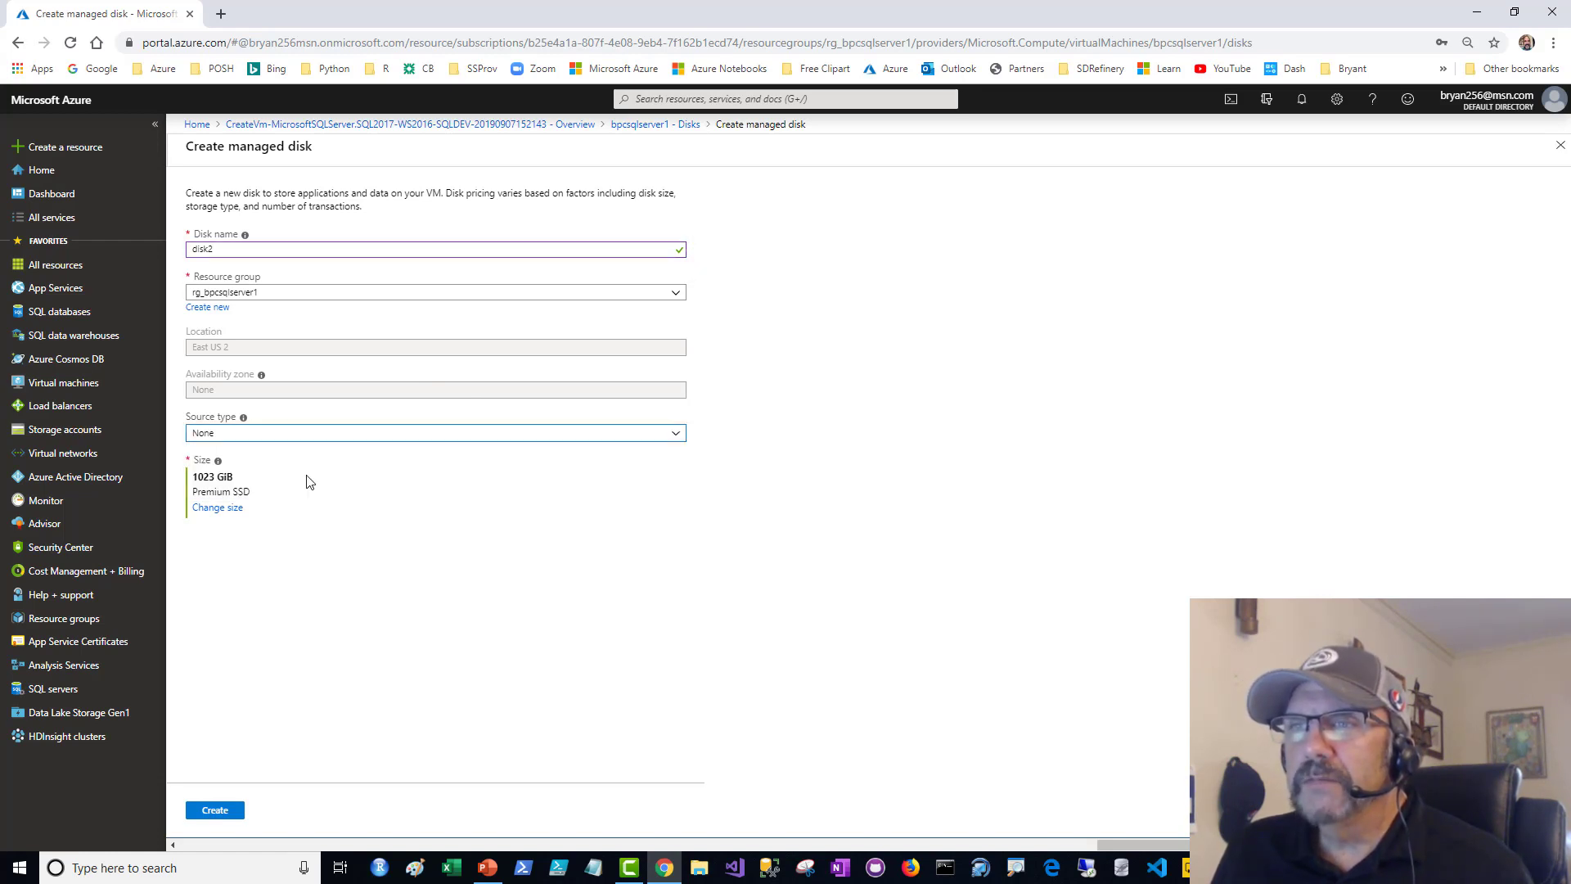
# - Set the new disk's size to 4096 GiB (Premium SSD, P50) and create the disk
pyautogui.click(217, 508)
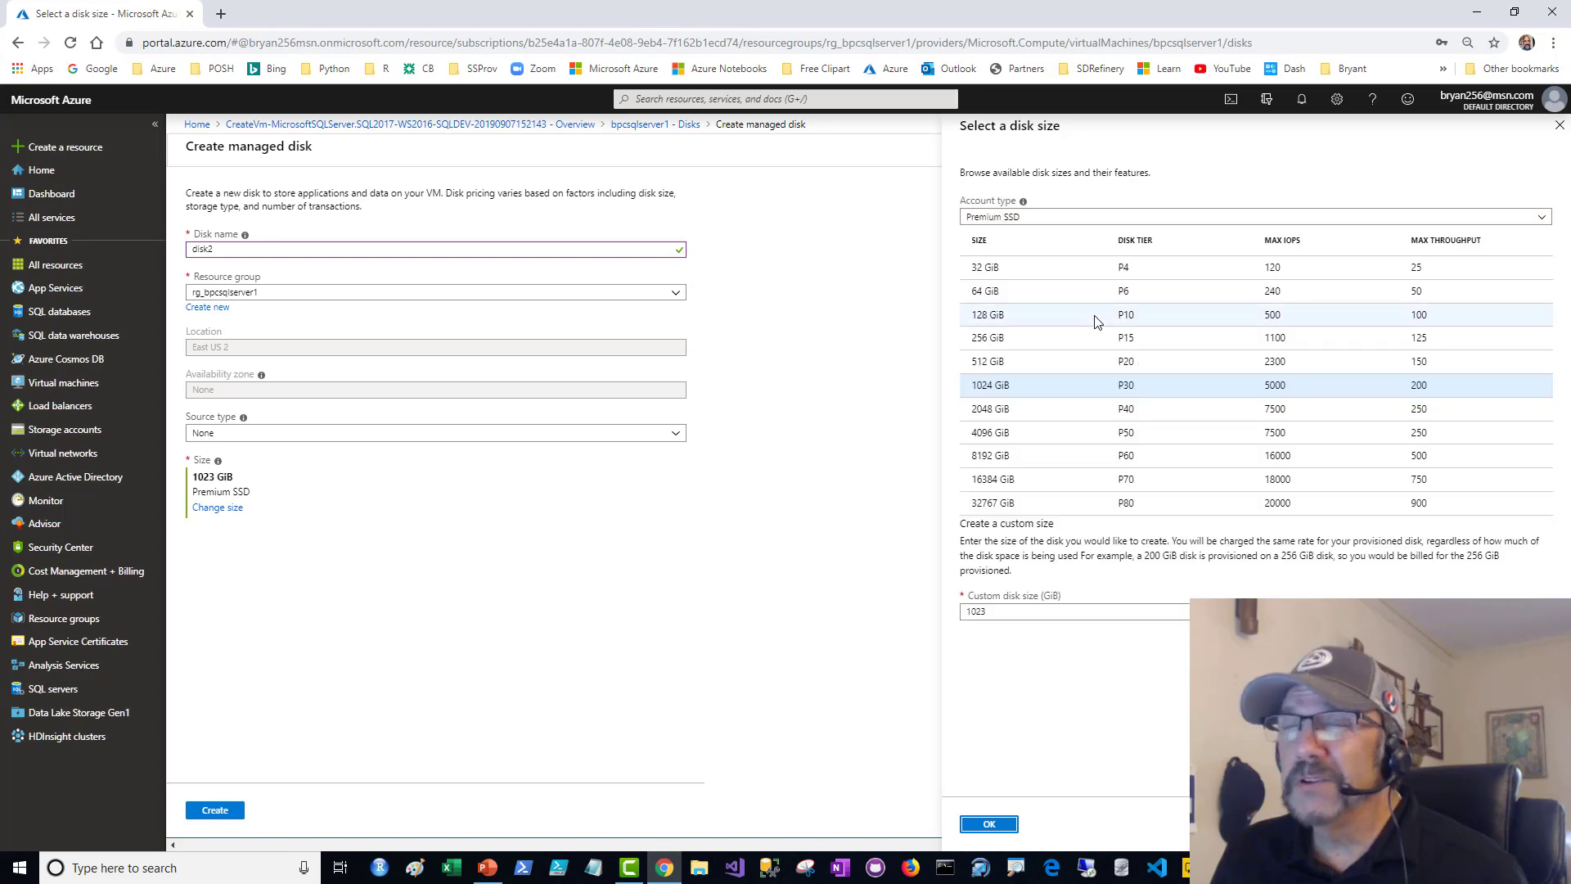
pyautogui.click(990, 432)
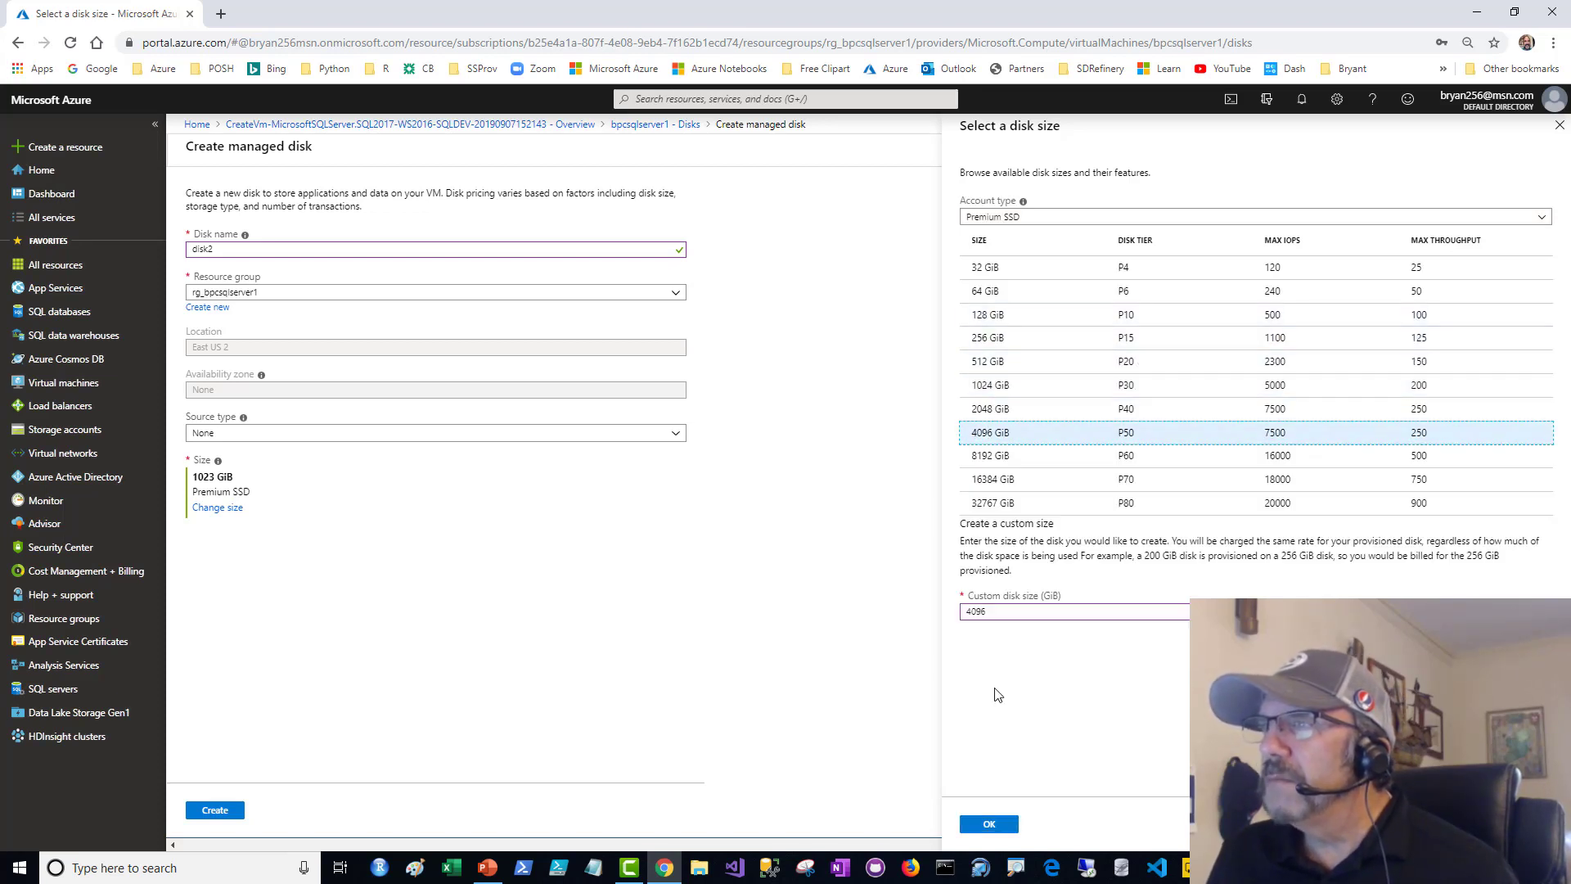
pyautogui.click(989, 825)
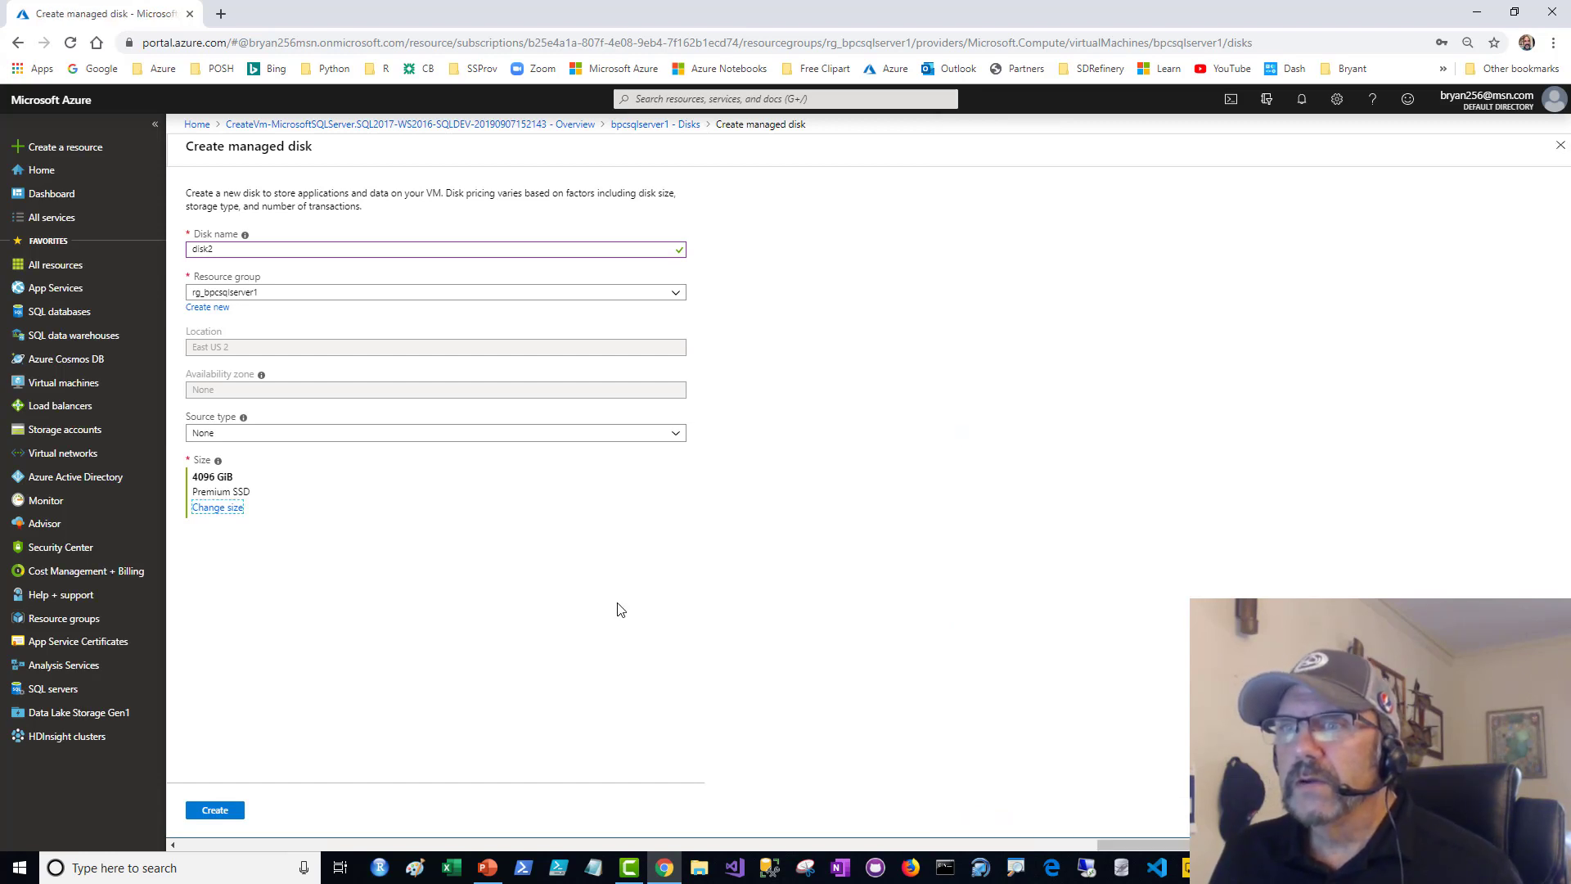
pyautogui.click(217, 810)
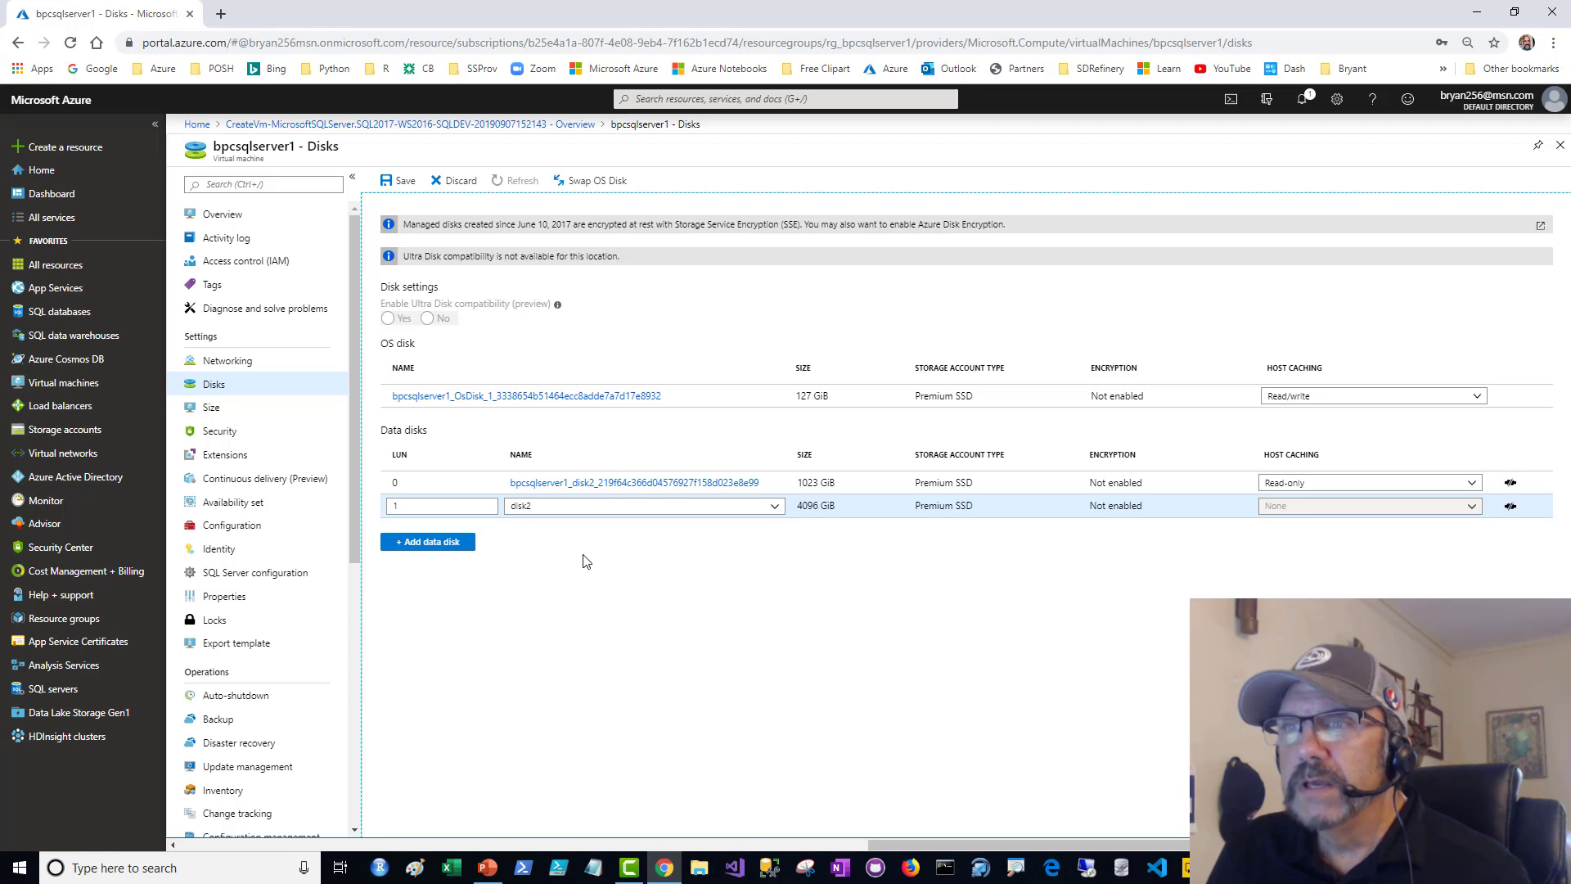
# - Keep the unsaved disk edits and save the virtual machine's disk configuration with disk2 attached
pyautogui.click(211, 216)
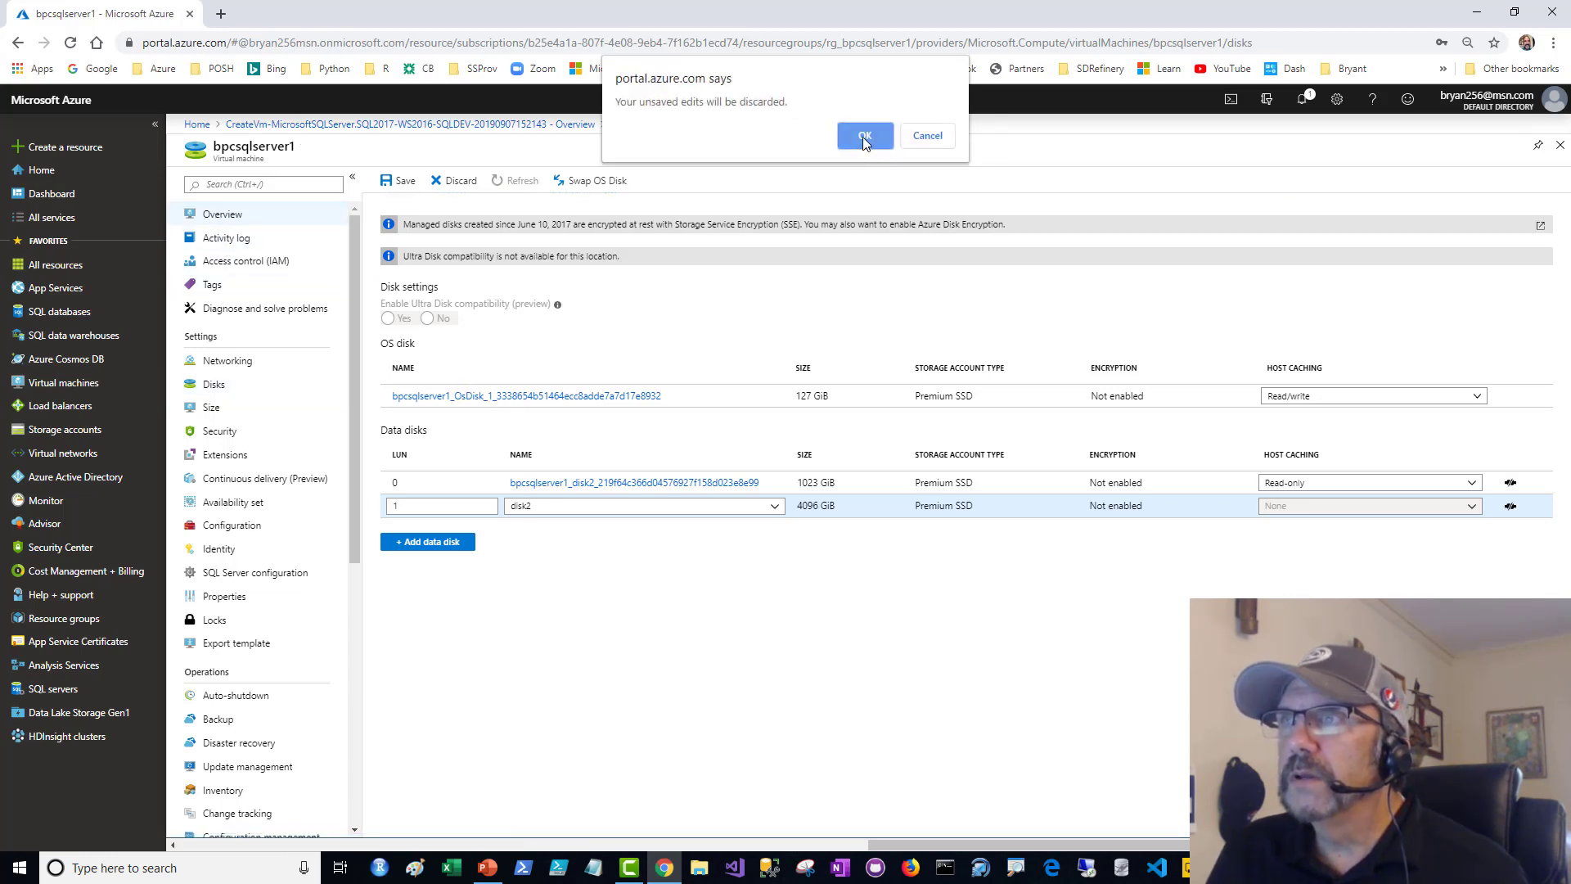
pyautogui.click(927, 139)
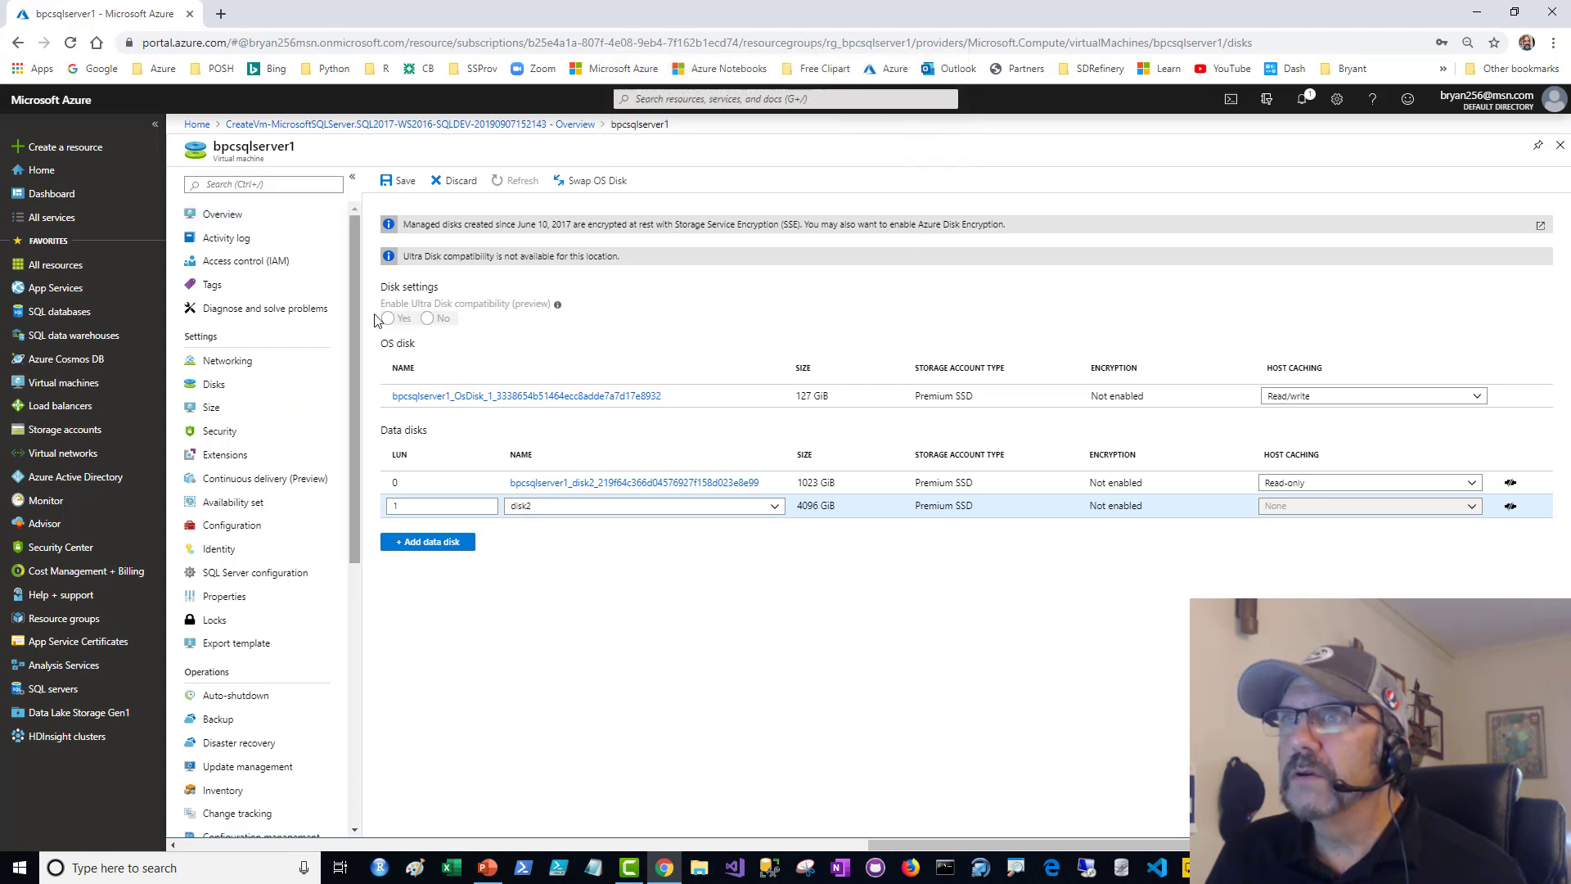
pyautogui.click(400, 180)
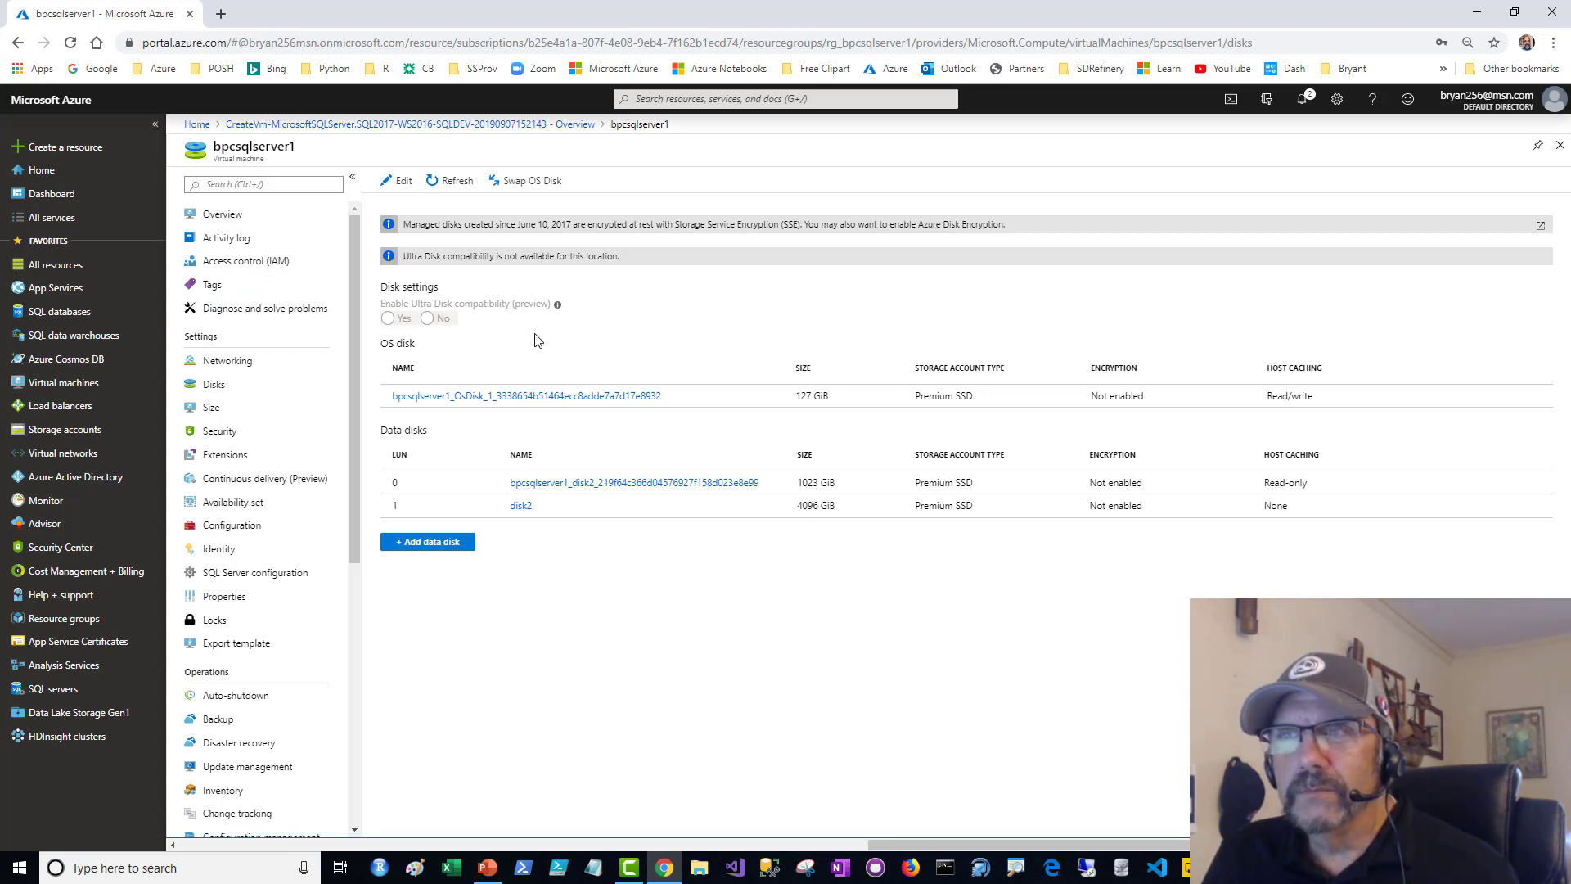
# - Download the RDP file for bpcsqlserver1 from its overview and save it as bpcsqlserver1.rdp in Downloads
pyautogui.click(225, 214)
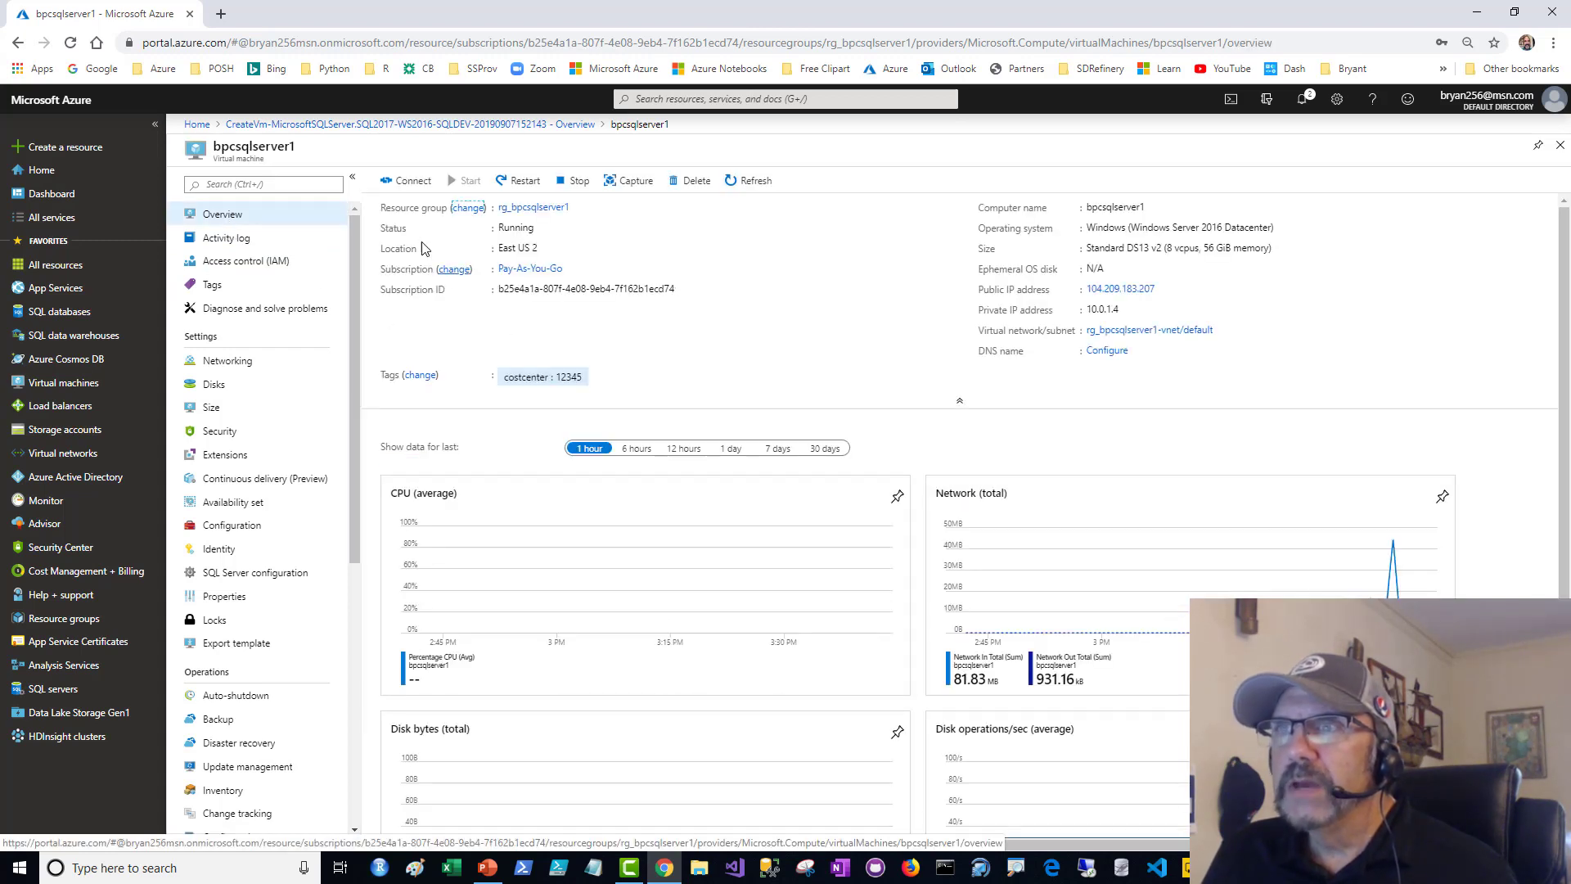
pyautogui.click(411, 190)
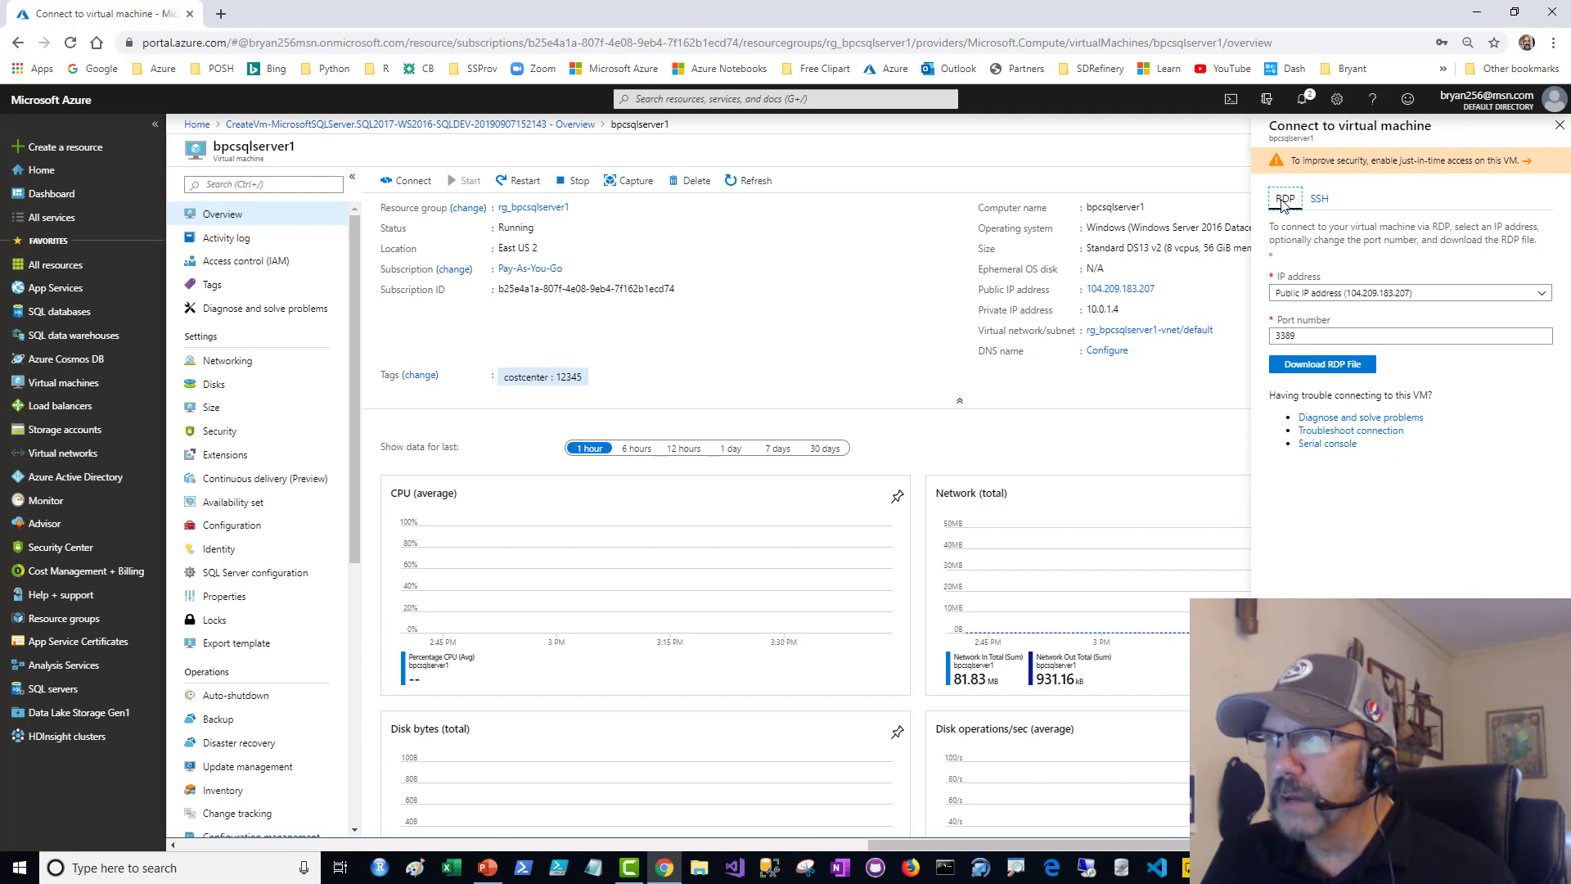
pyautogui.click(1301, 367)
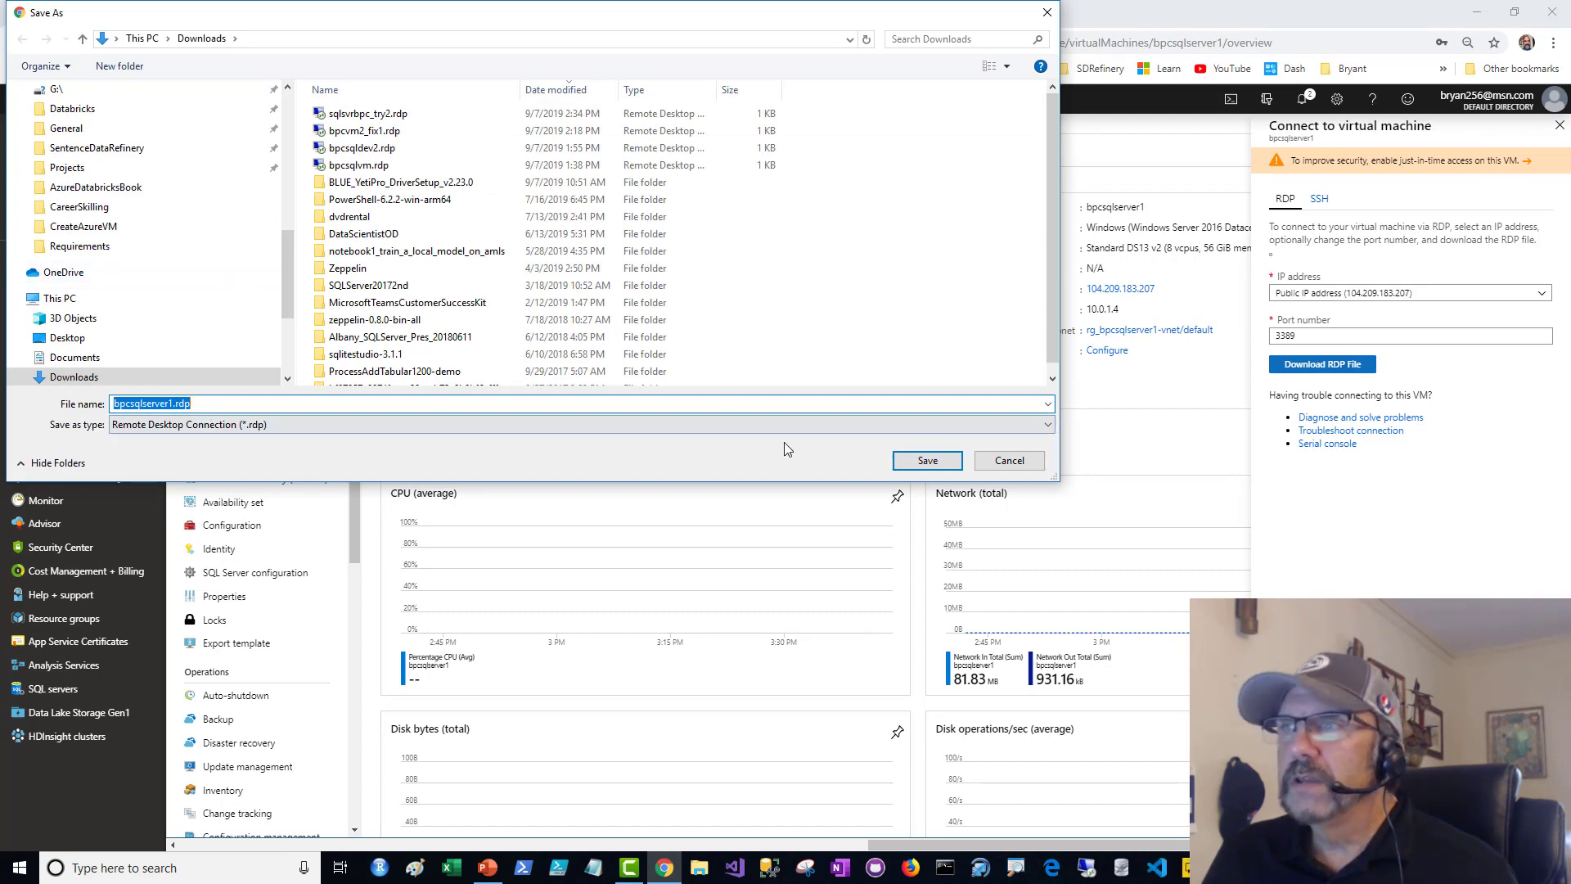
pyautogui.click(924, 460)
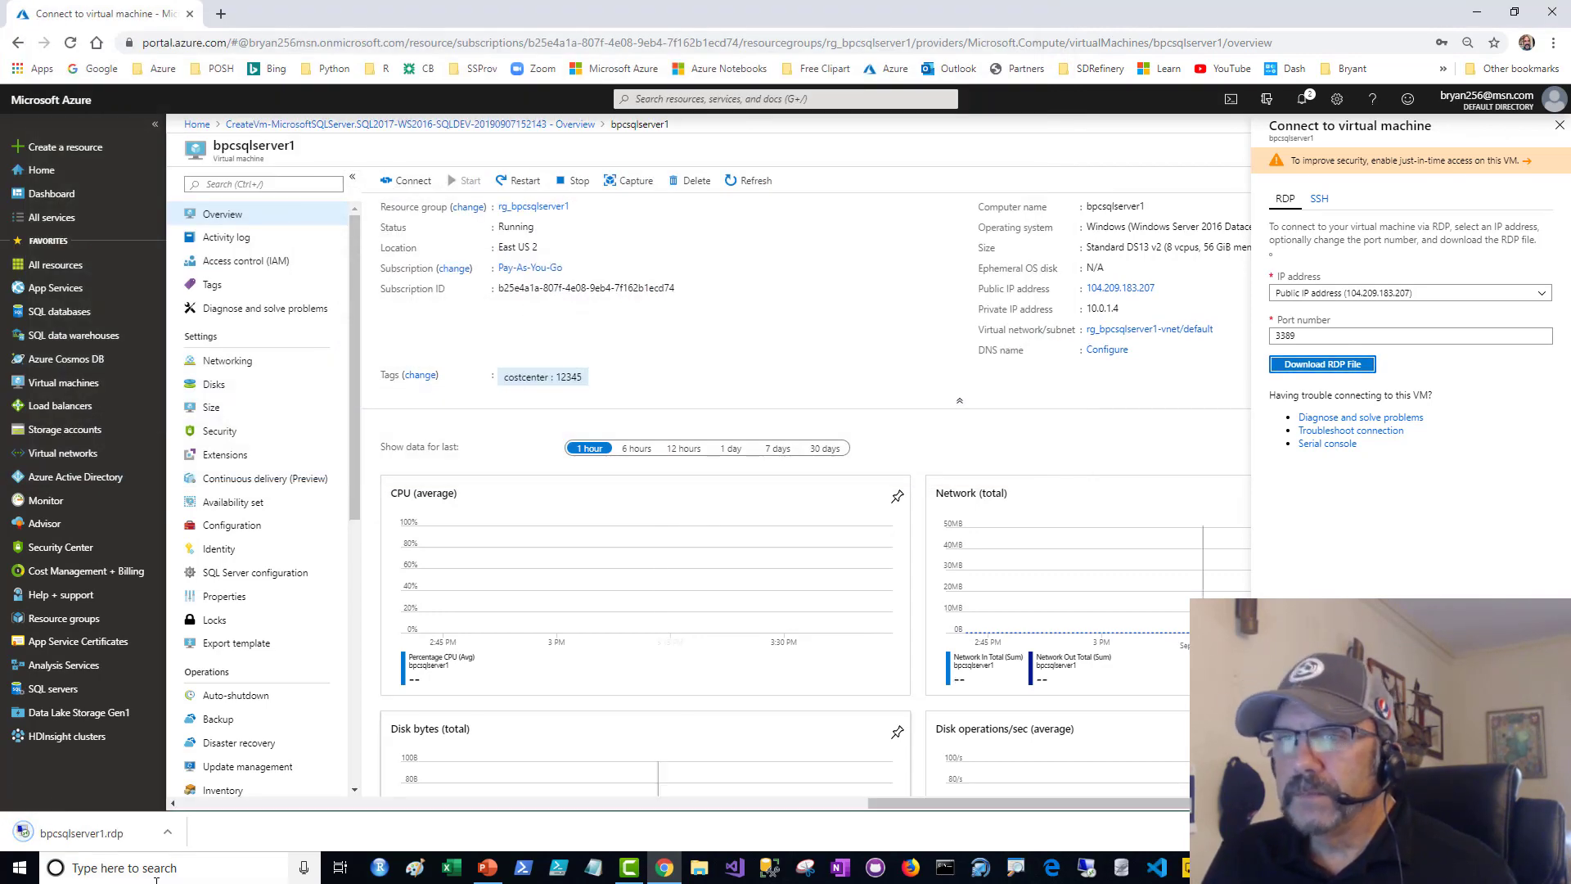
# - Open bpcsqlserver1.rdp, turn off further prompts for this computer, and connect despite the unknown publisher
pyautogui.click(106, 833)
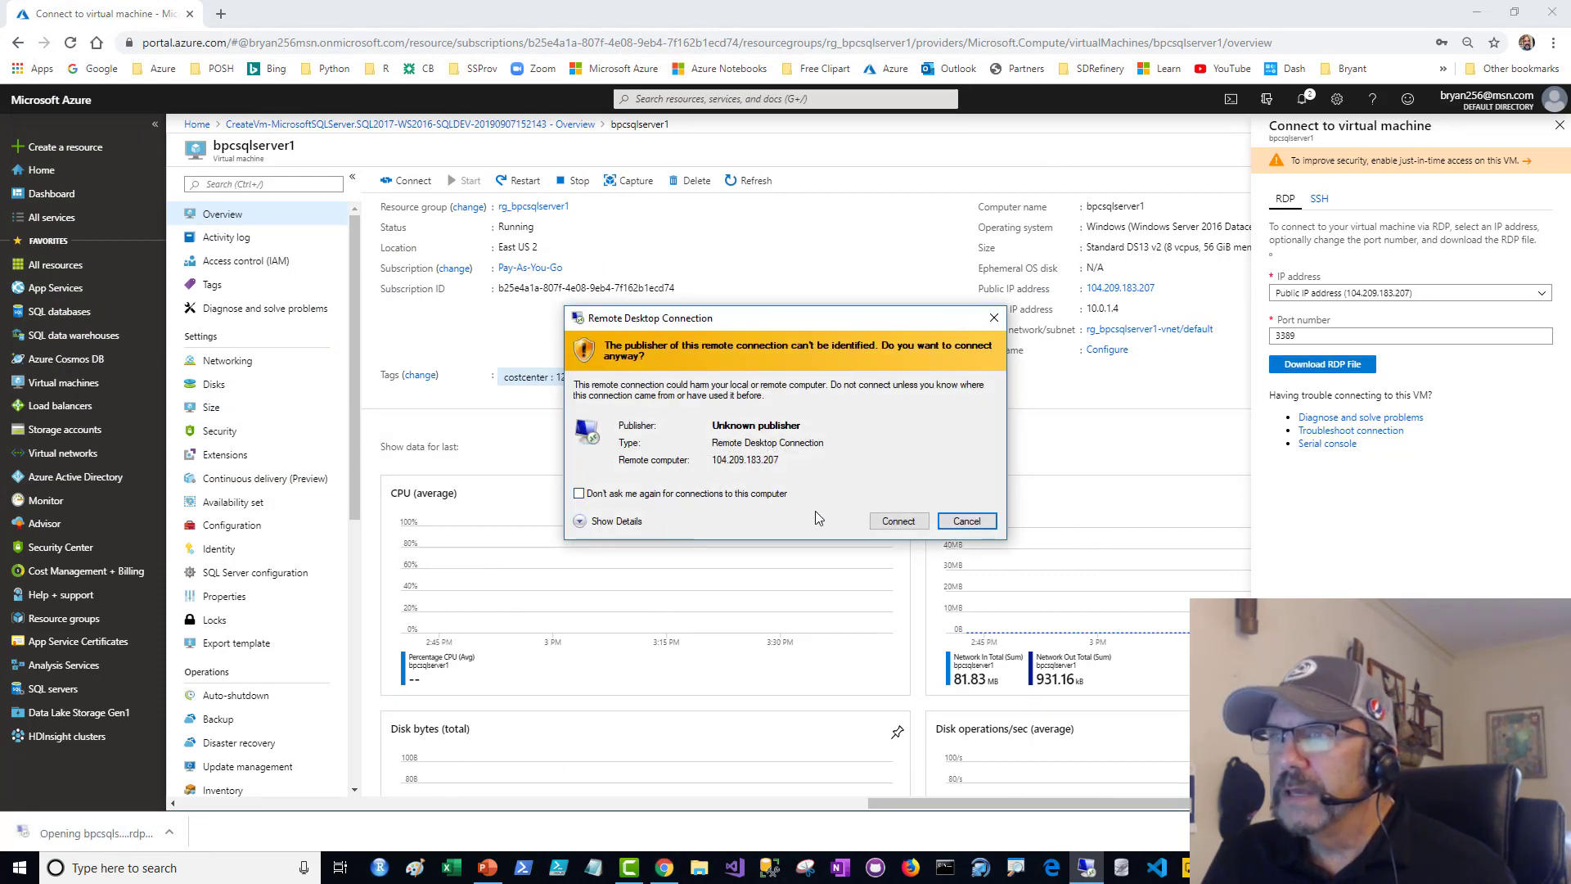
pyautogui.click(579, 494)
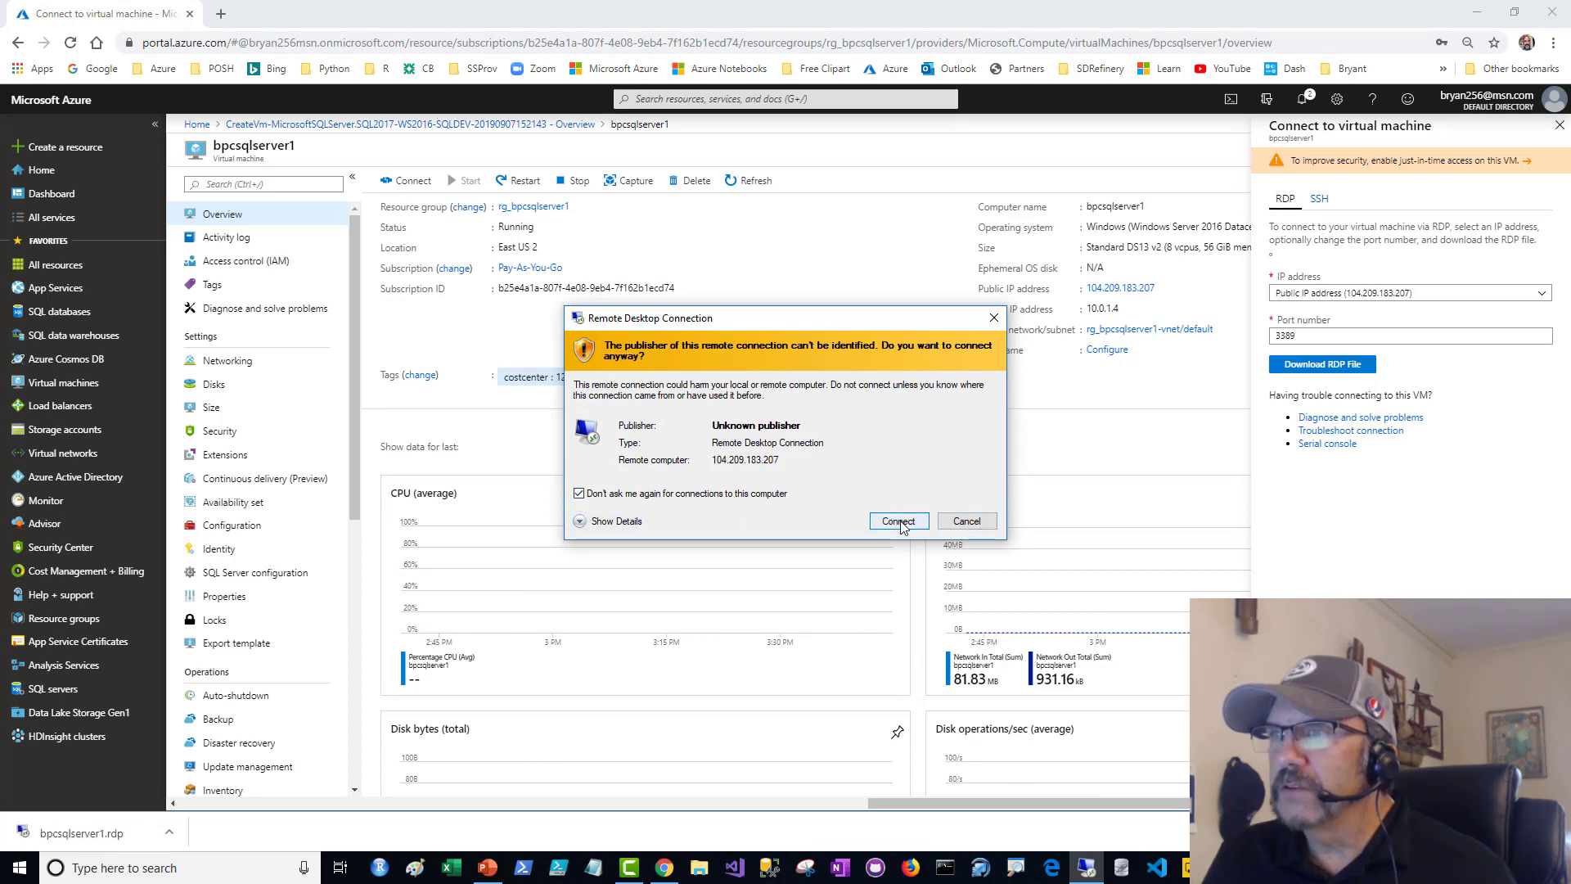
pyautogui.click(898, 524)
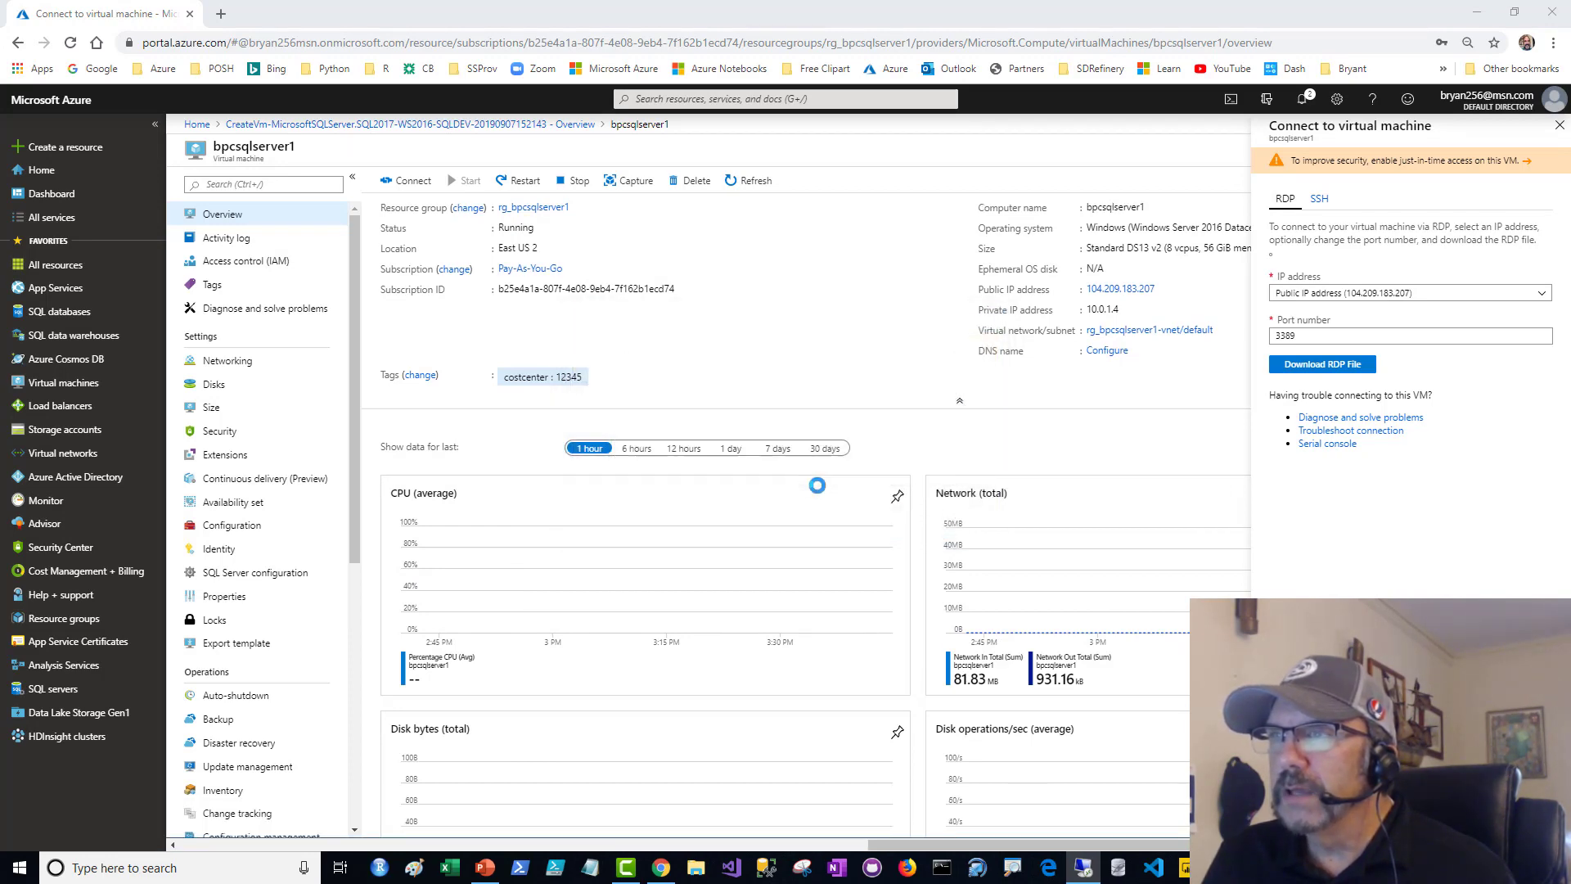
# - Sign in to the remote computer with a different account, entering the VM administrator's user name and account password
pyautogui.click(659, 507)
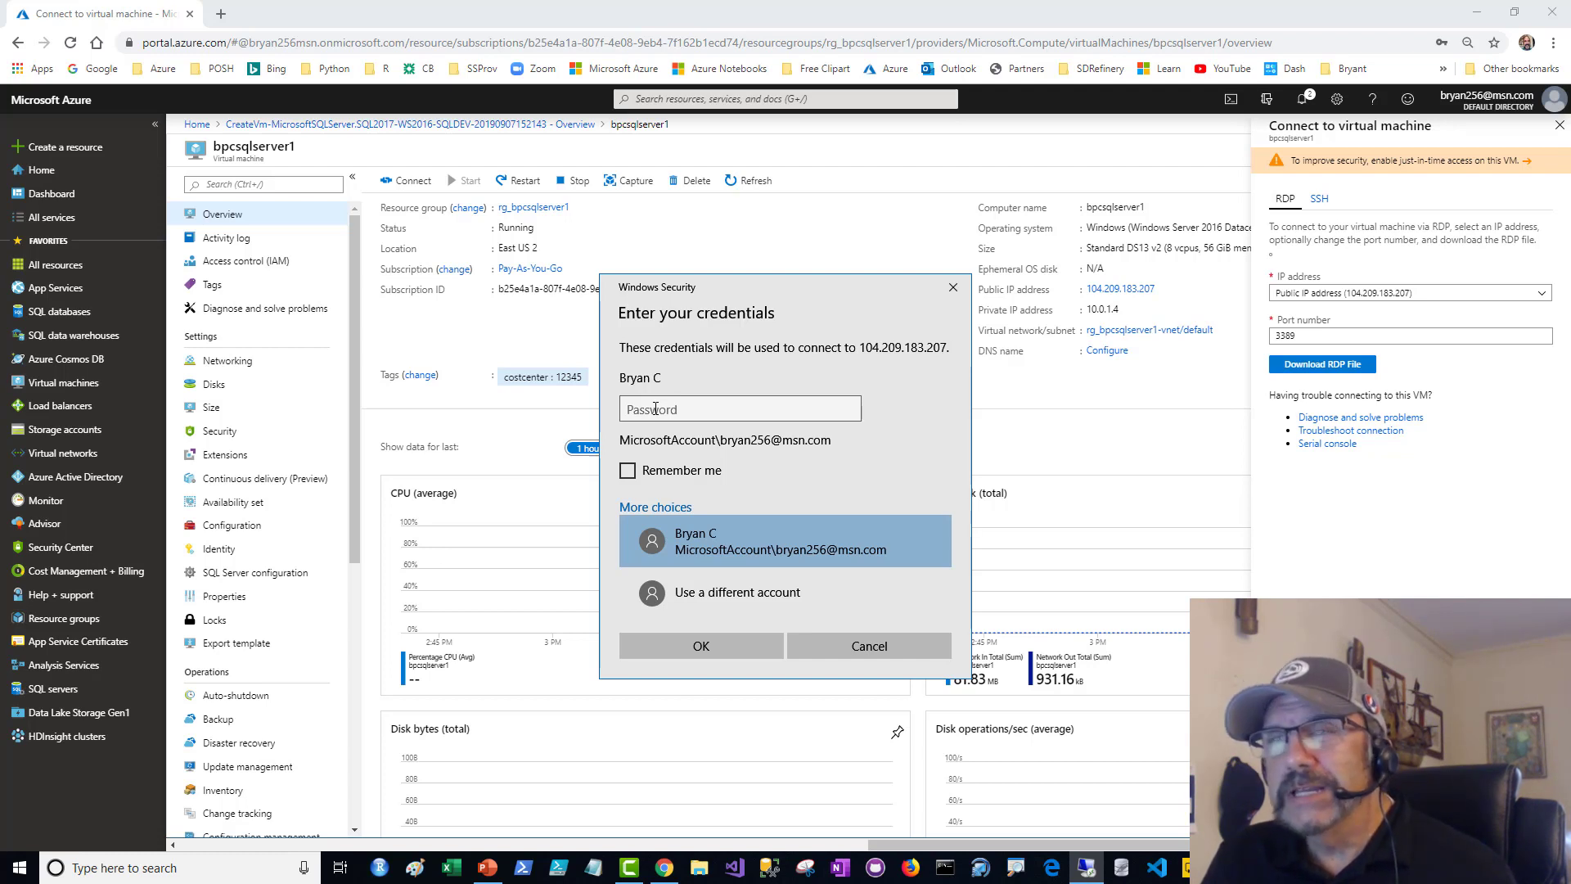
pyautogui.click(692, 596)
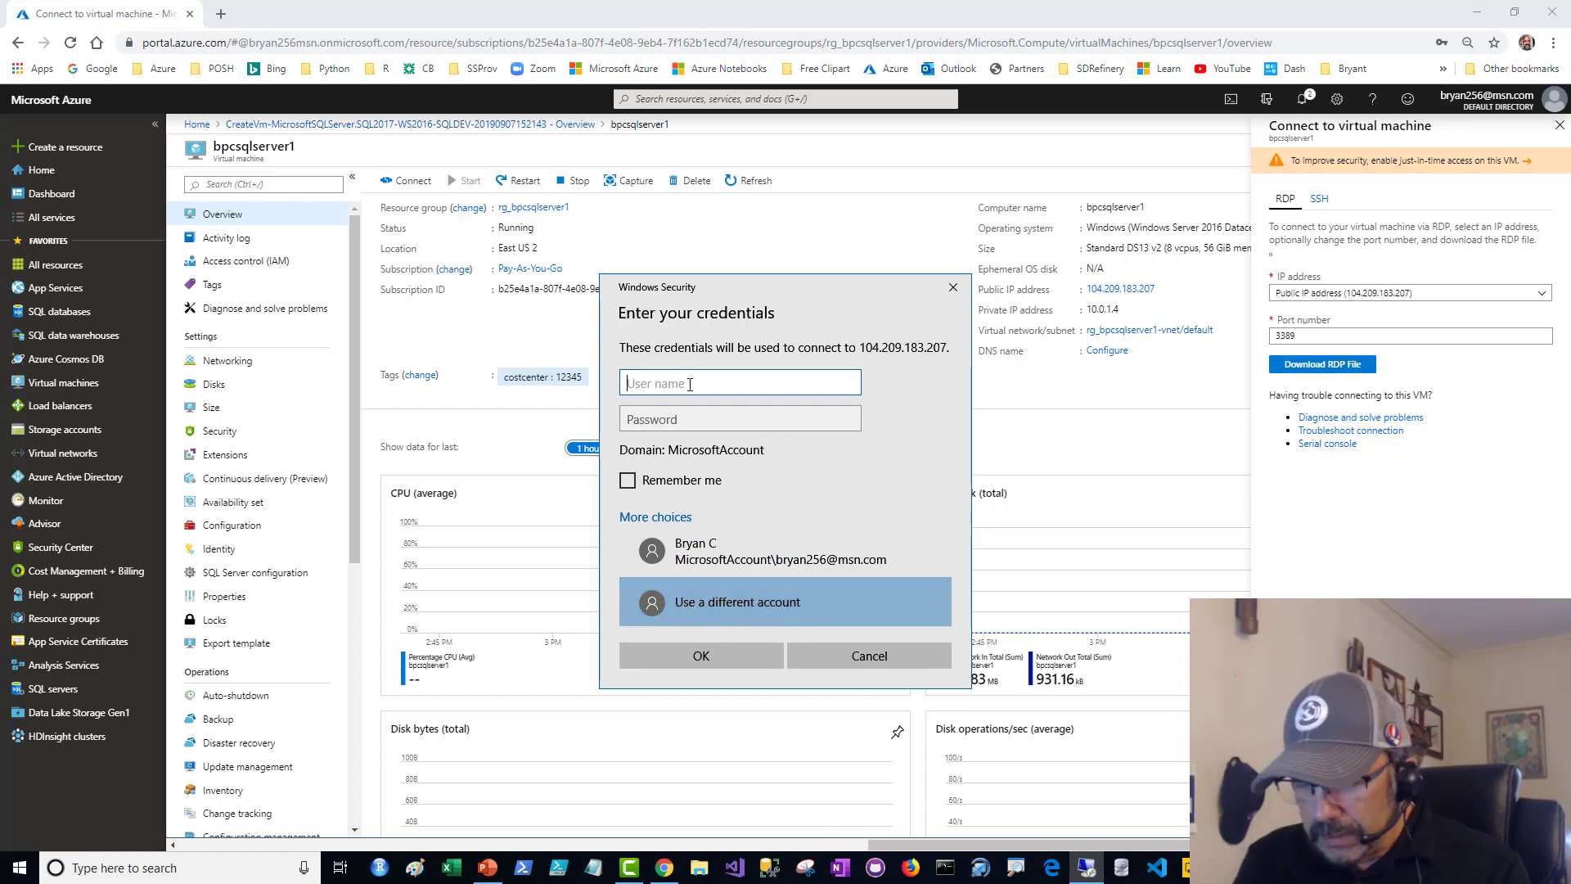
pyautogui.write('bpcafferky')
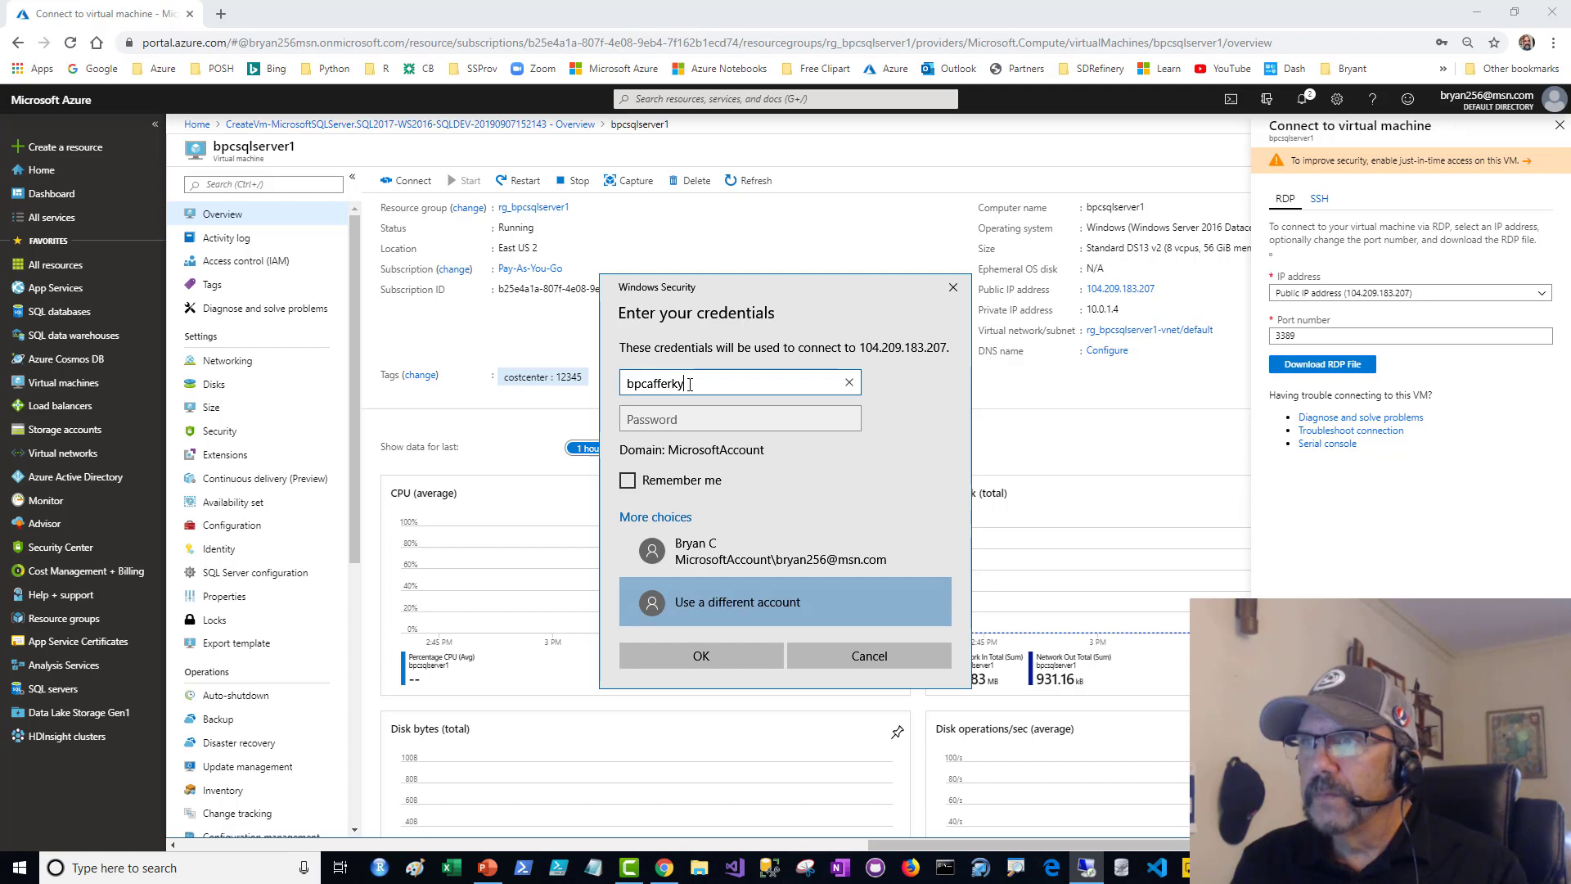
pyautogui.press('Tab')
pyautogui.write('•••••')
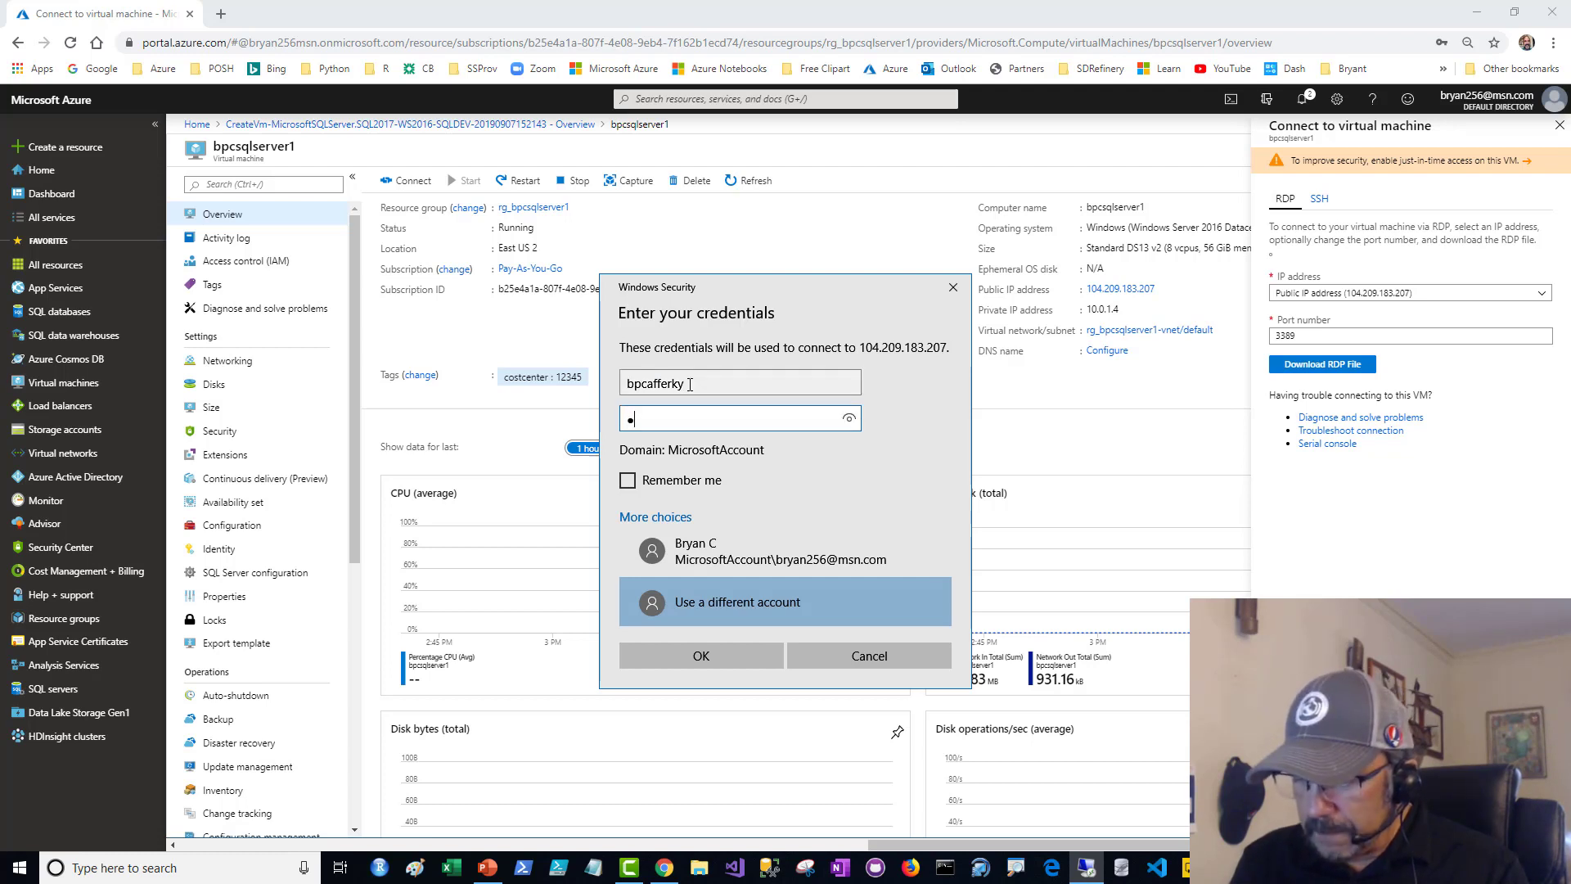
pyautogui.write('••••••')
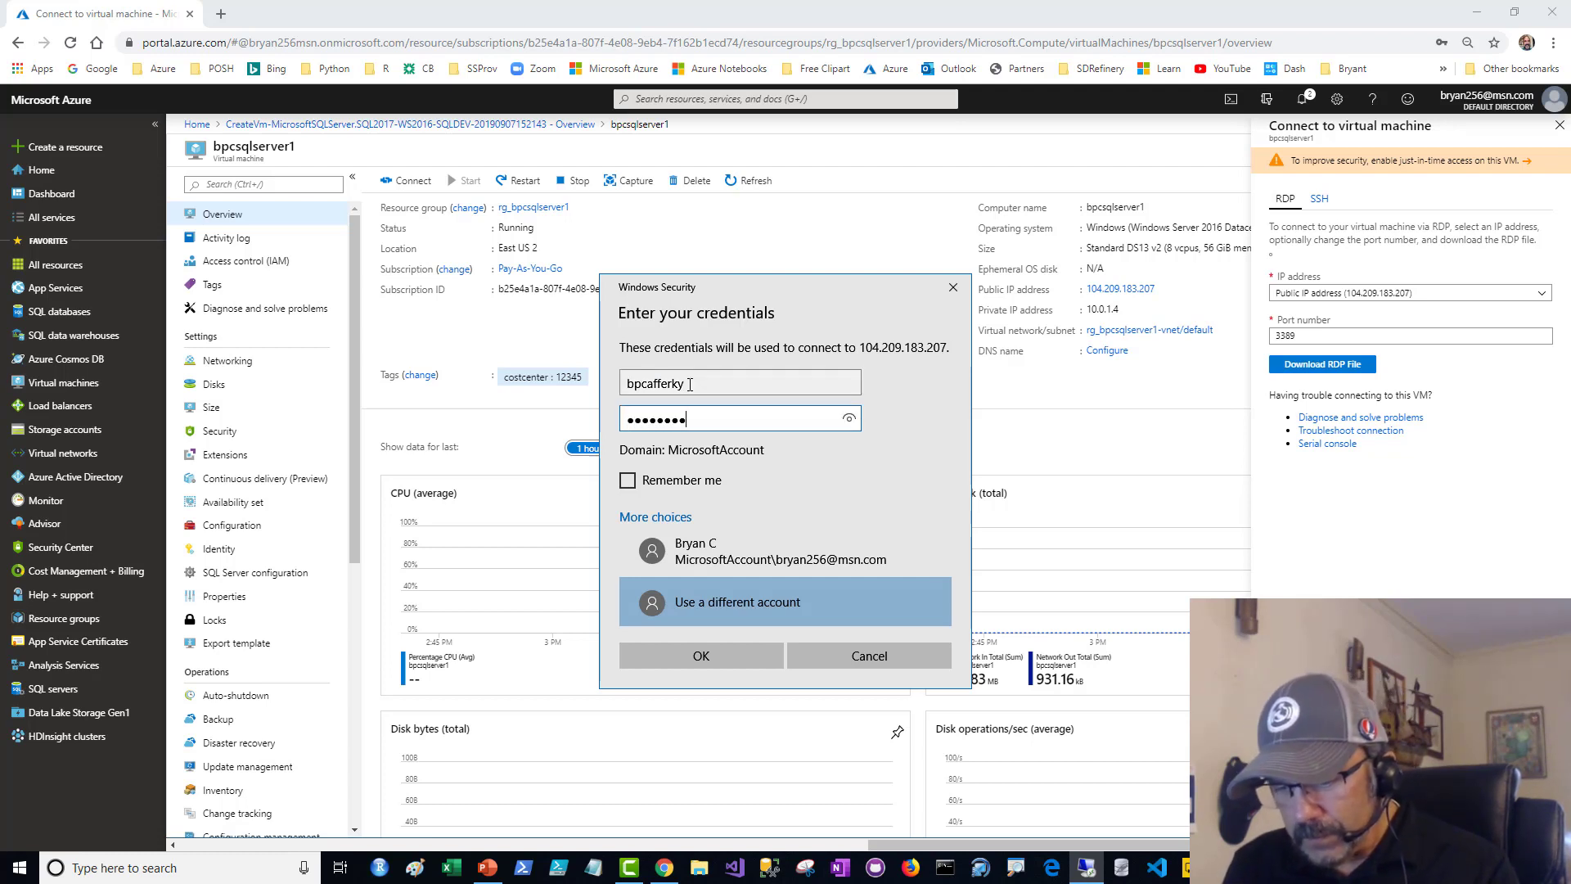
pyautogui.write('•')
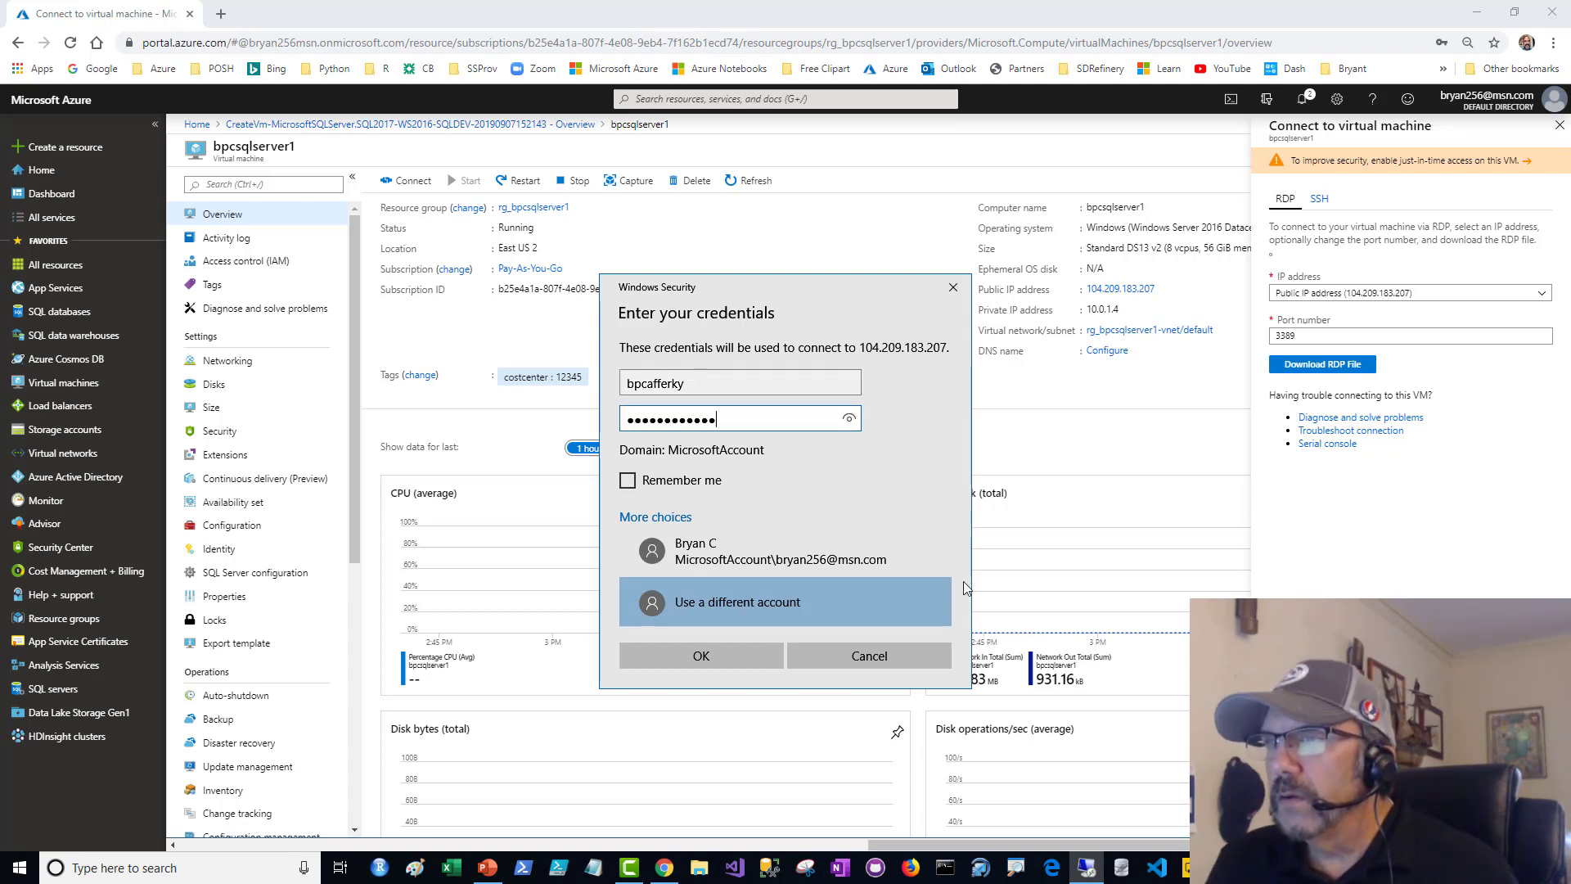
pyautogui.click(719, 656)
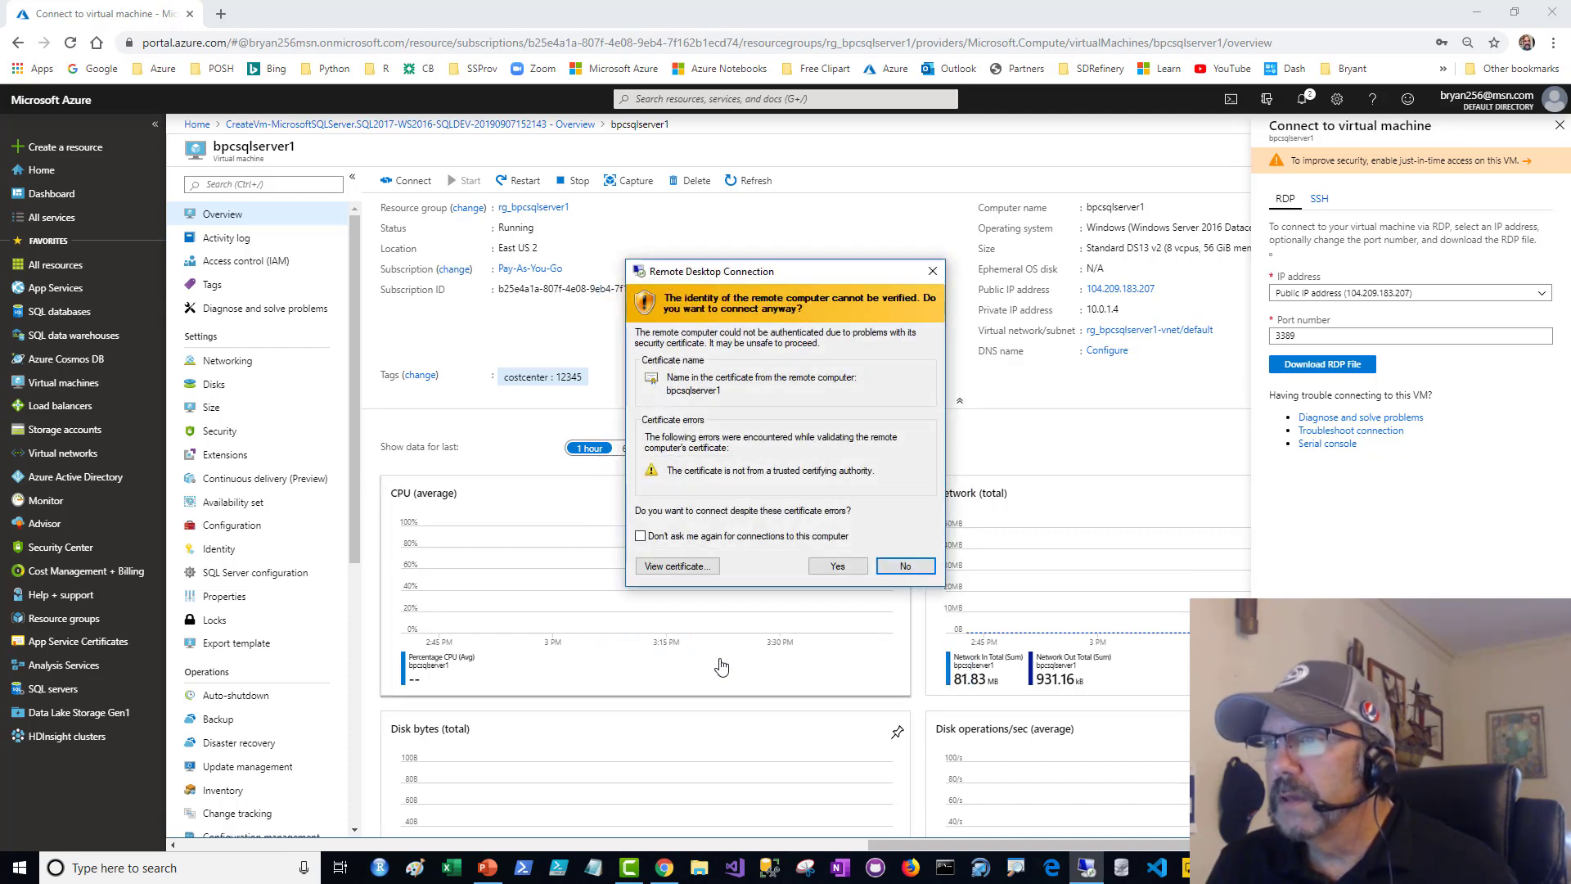
# - Accept the remote computer's untrusted certificate and decline making the server discoverable on the network
pyautogui.click(835, 563)
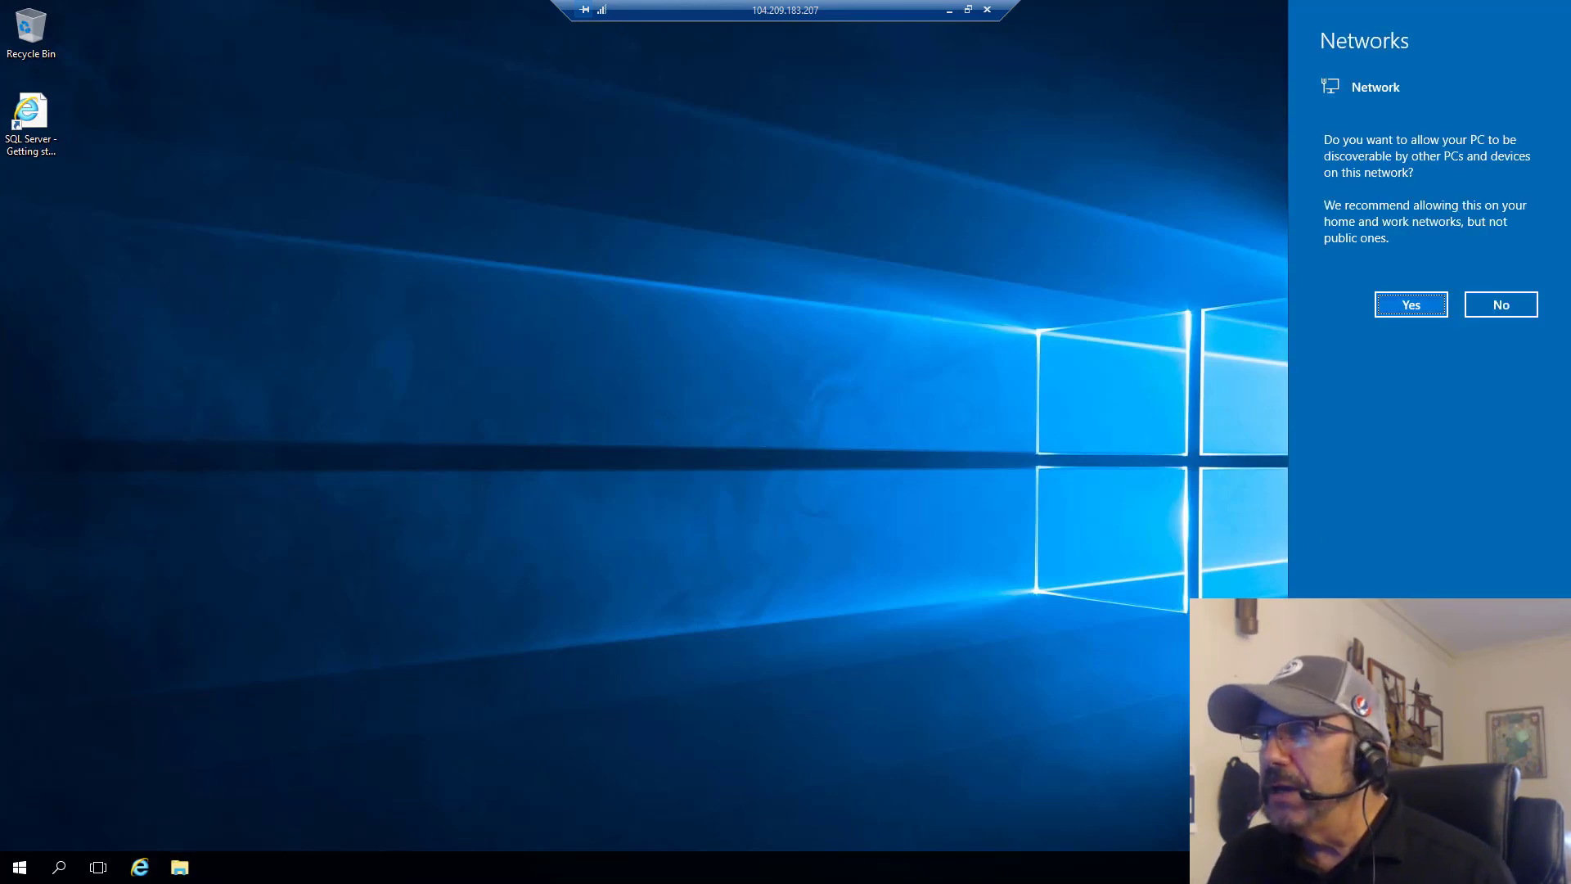
pyautogui.click(1499, 308)
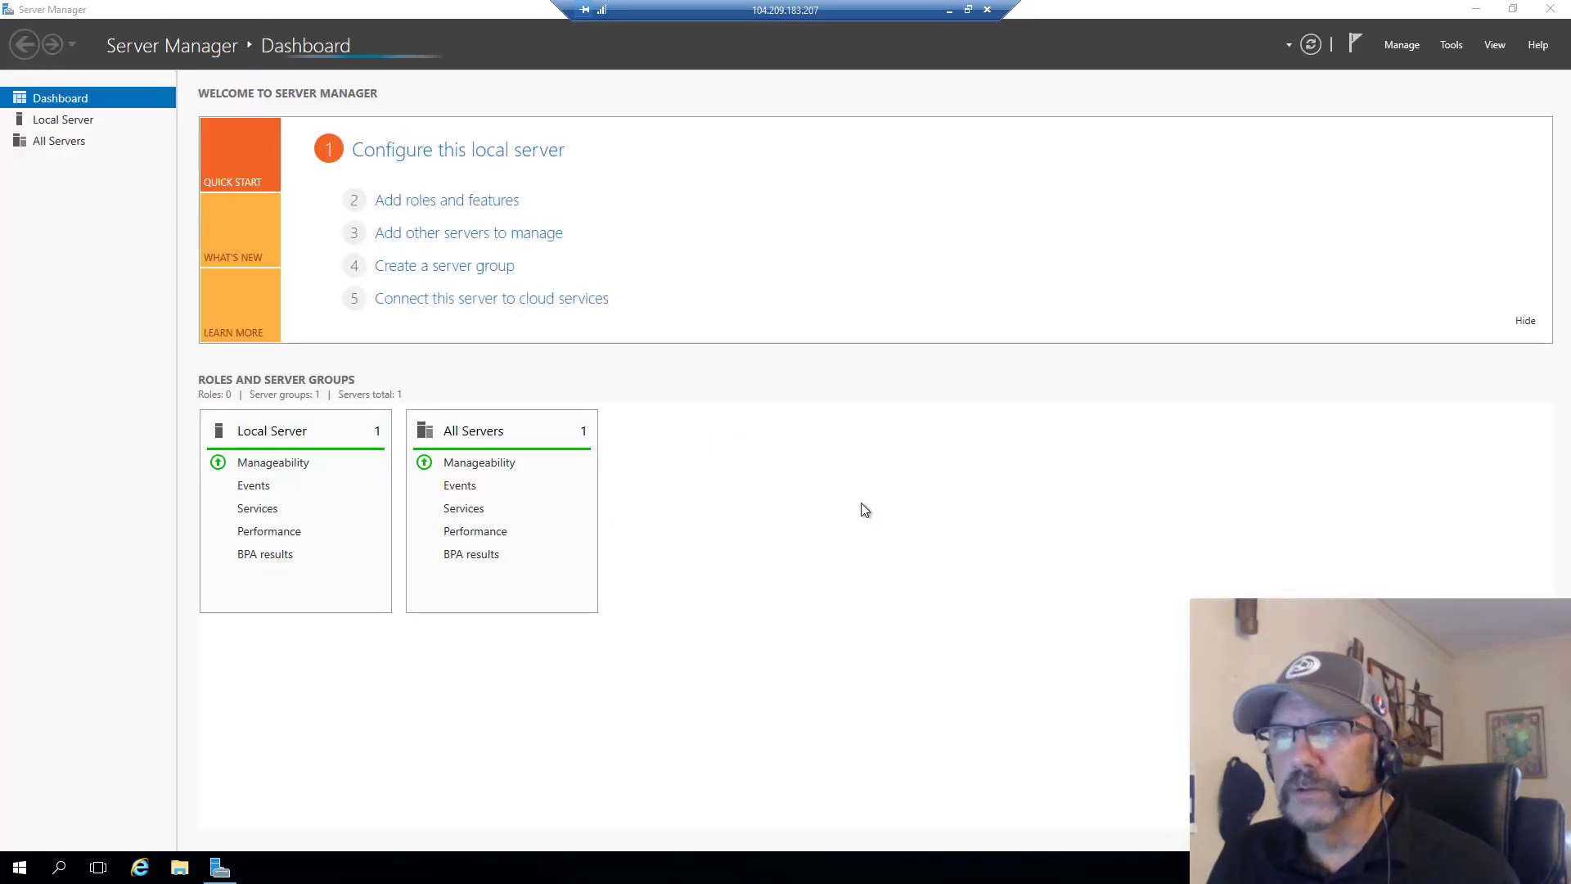
# - Launch SQL Server Management Studio from Microsoft SQL Server Tools 17 on the remote server
pyautogui.click(19, 869)
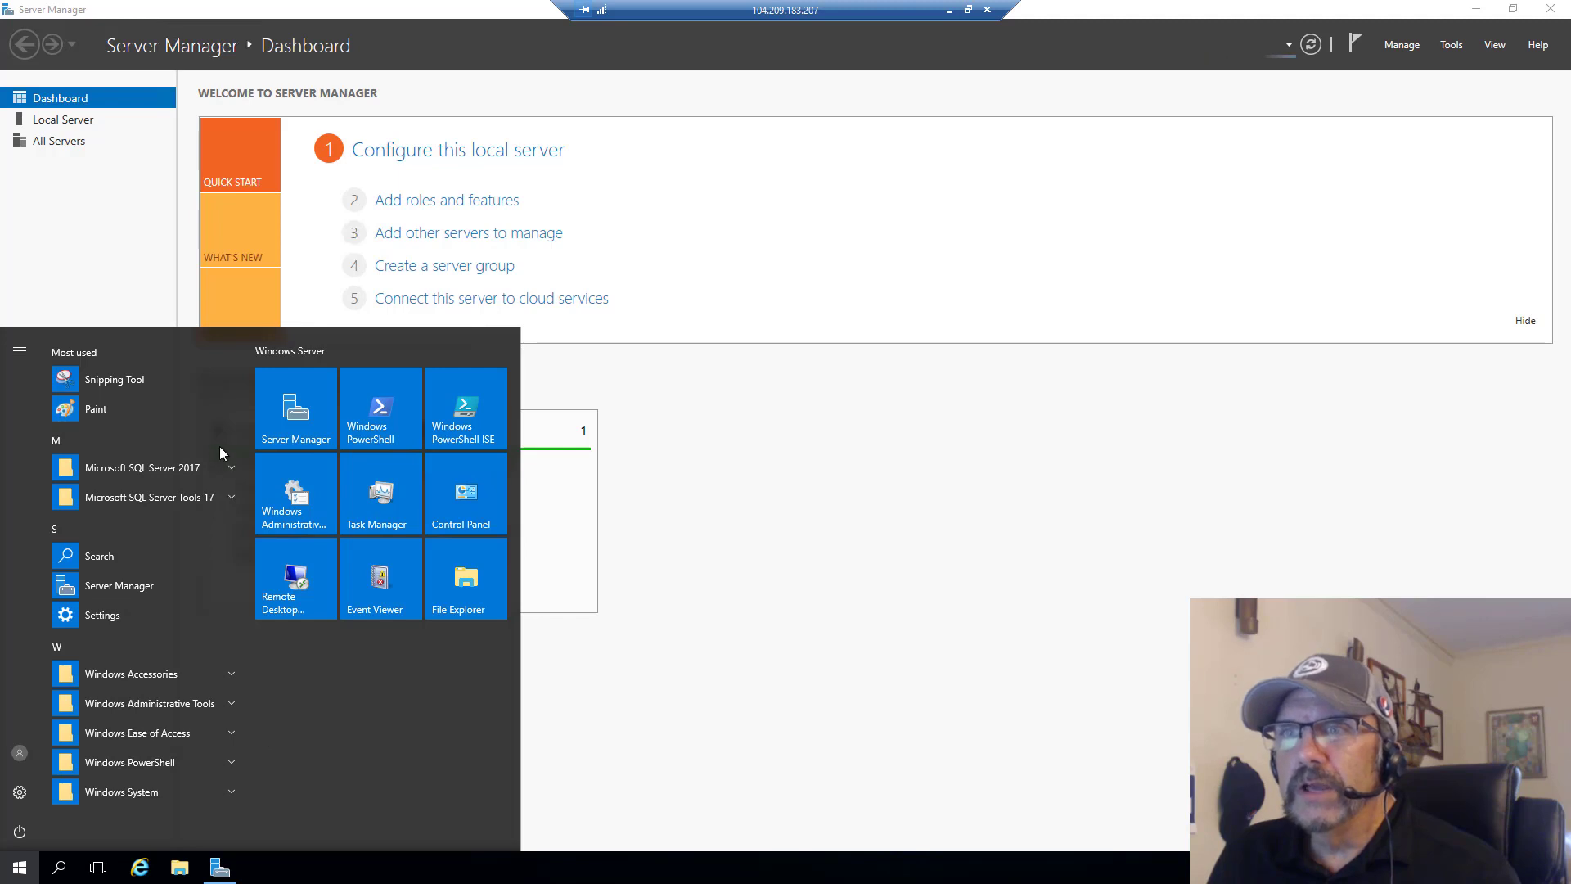
pyautogui.click(204, 502)
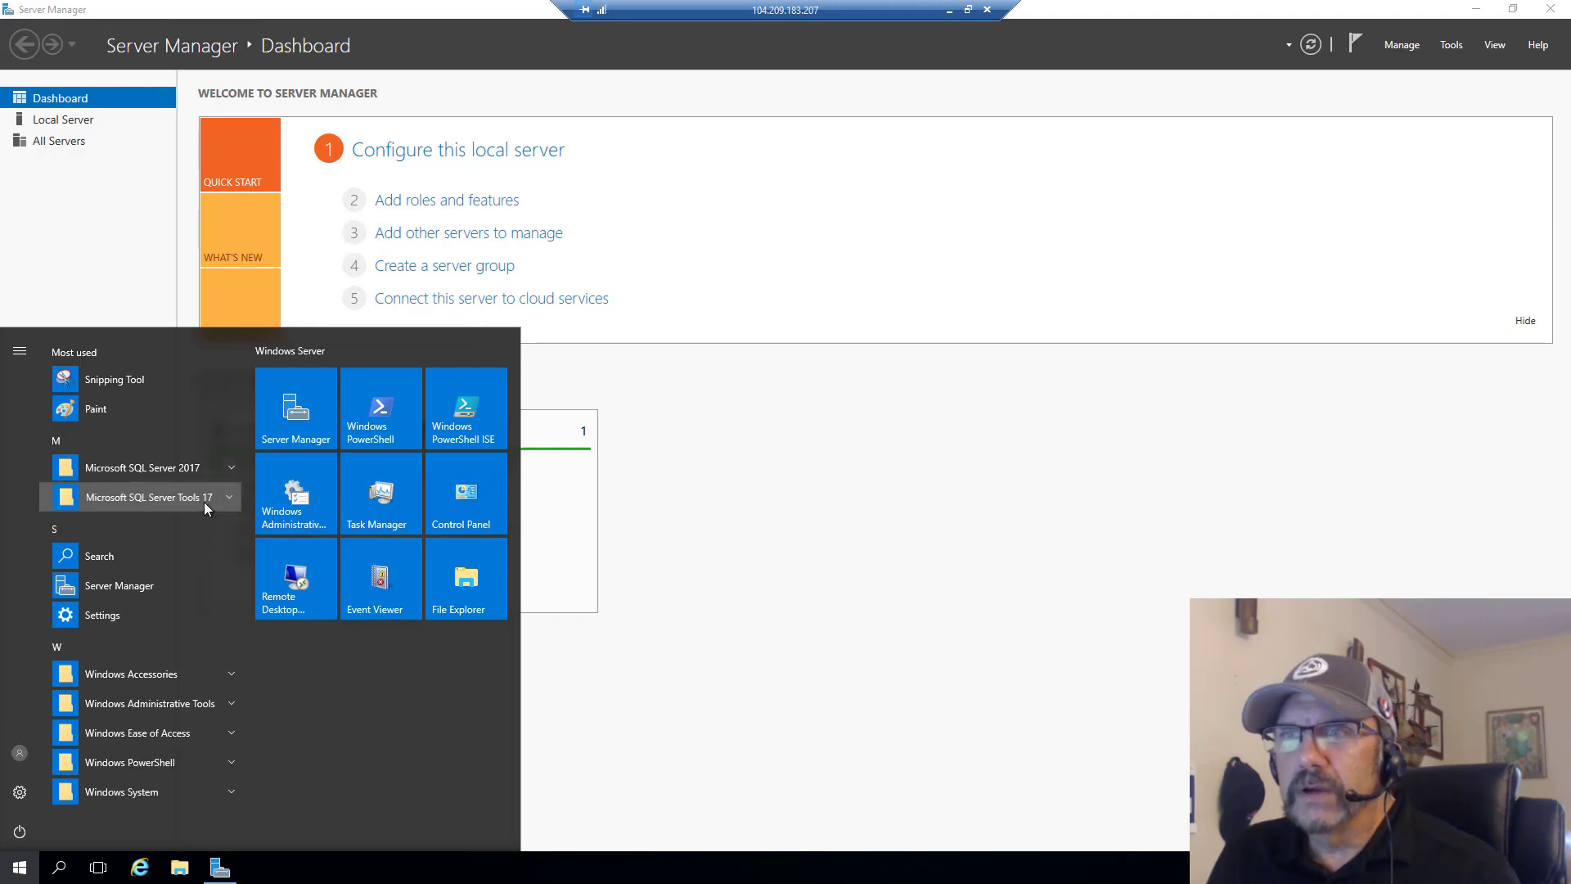
pyautogui.click(155, 527)
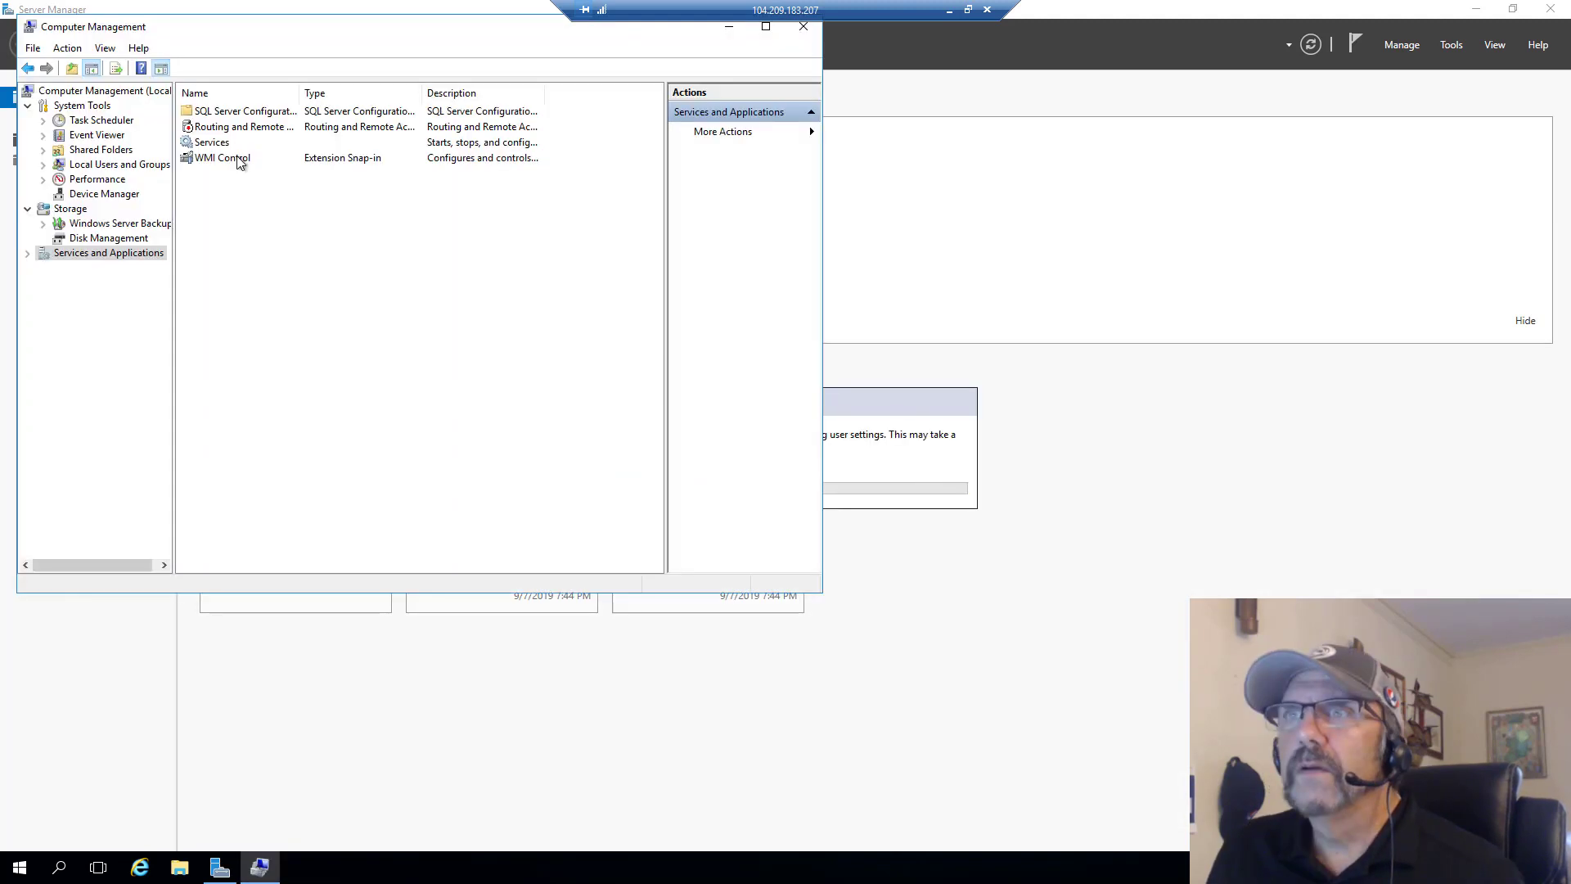
# - Show the Services list in Computer Management and widen the window and the Name column to read full service names
pyautogui.doubleClick(213, 141)
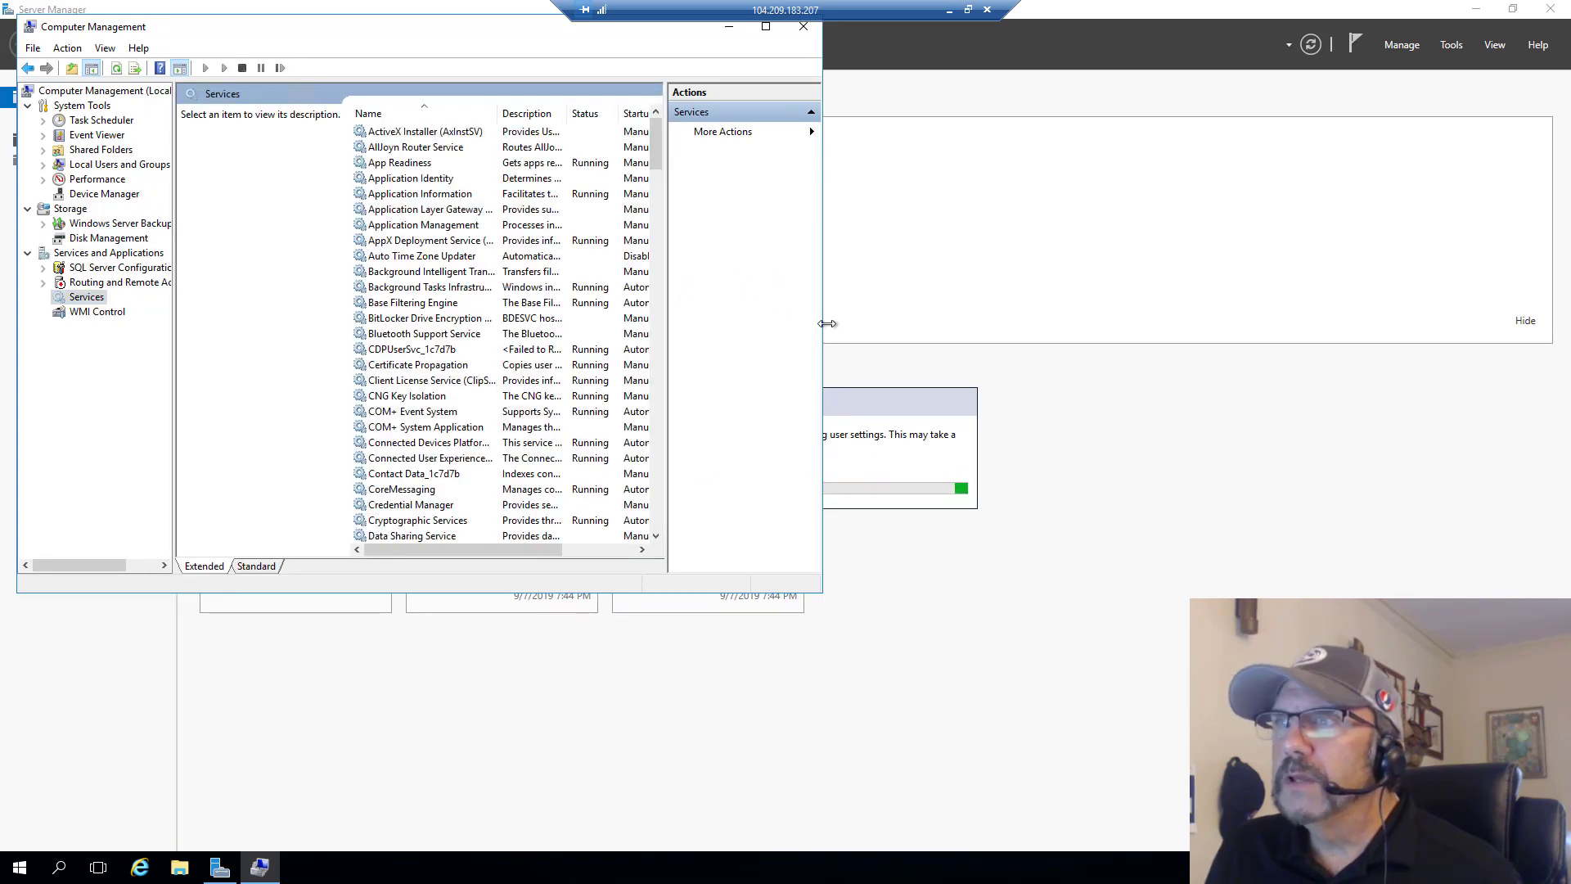
pyautogui.moveTo(827, 323); pyautogui.dragTo(1346, 323)
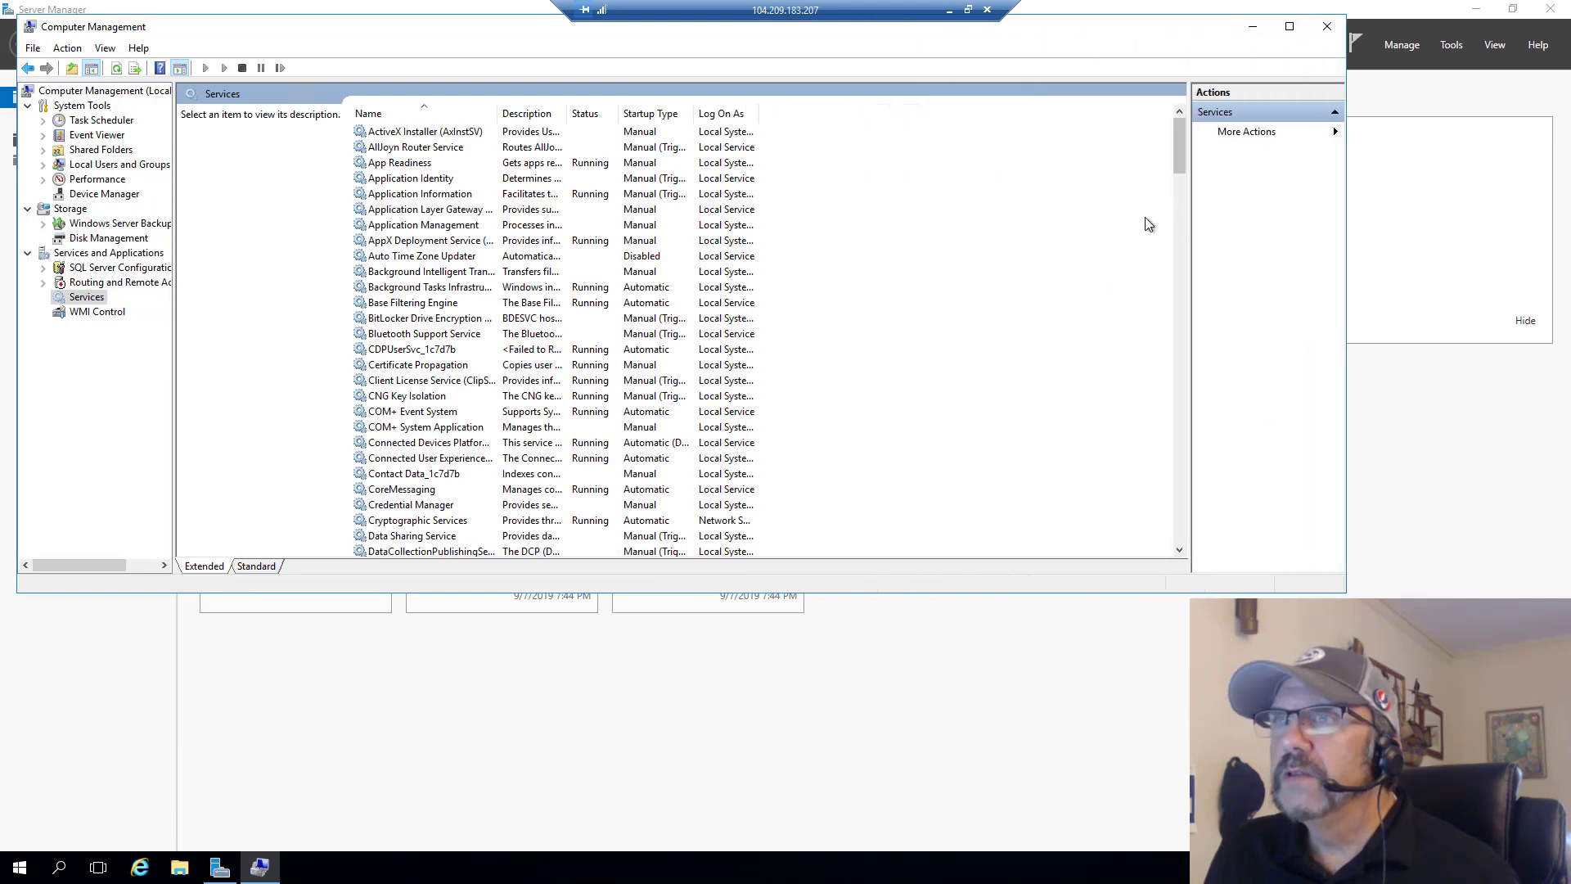
pyautogui.moveTo(1181, 160); pyautogui.dragTo(1142, 301)
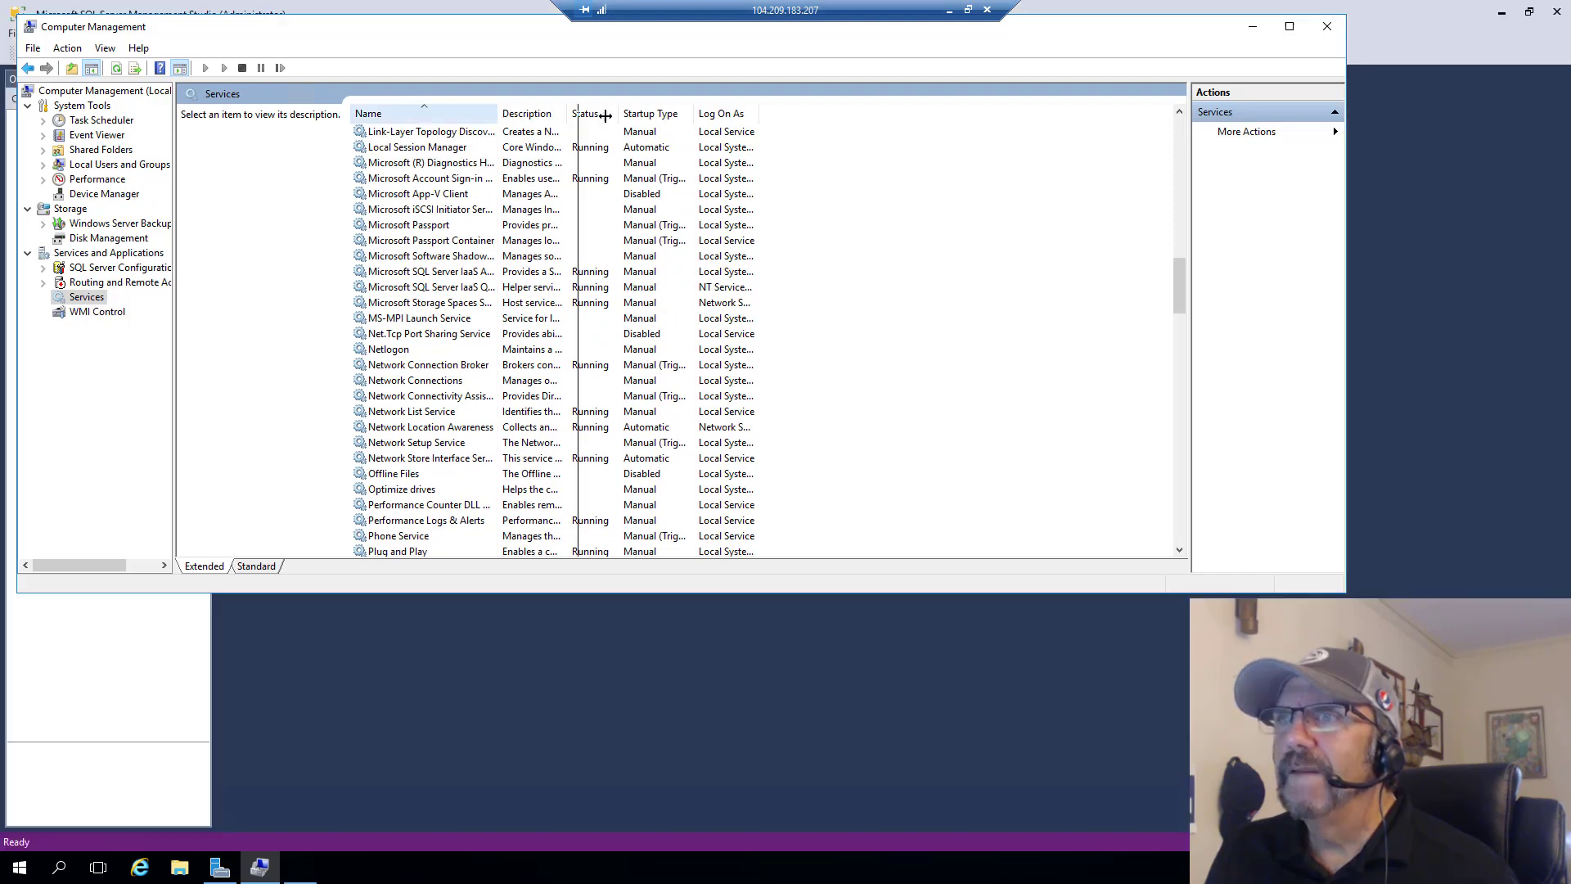
pyautogui.moveTo(497, 113); pyautogui.dragTo(613, 113)
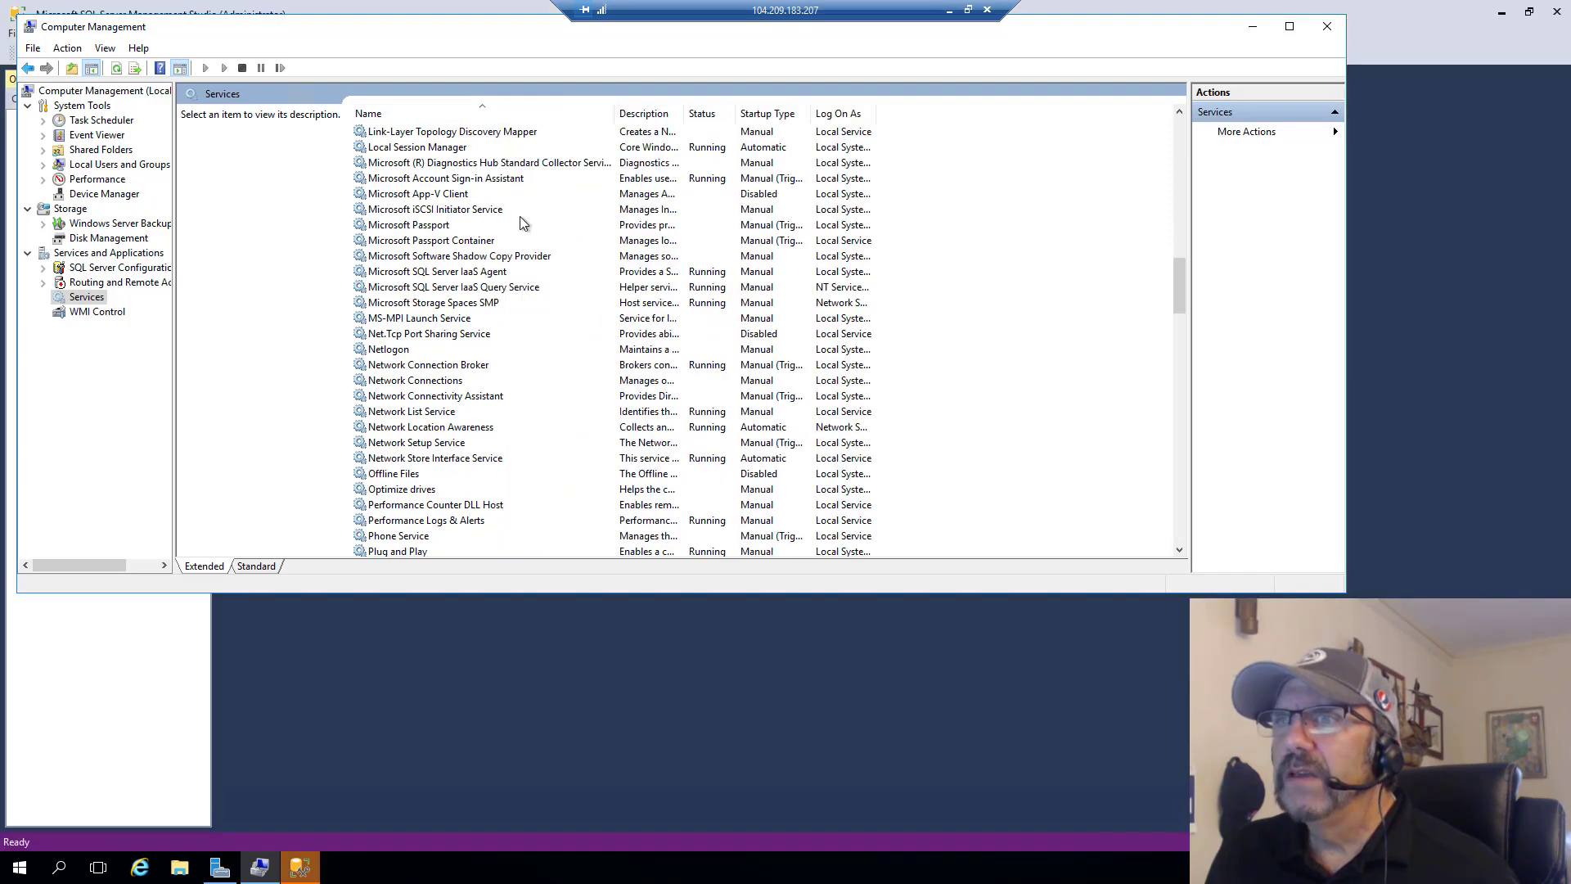
# - Examine the SQL Server services, including IaaS Agent, MSSQLSERVER, Agent, Analysis Services CEIP, Integration Services 14.0 and Launchpad, and close Computer Management
pyautogui.click(442, 272)
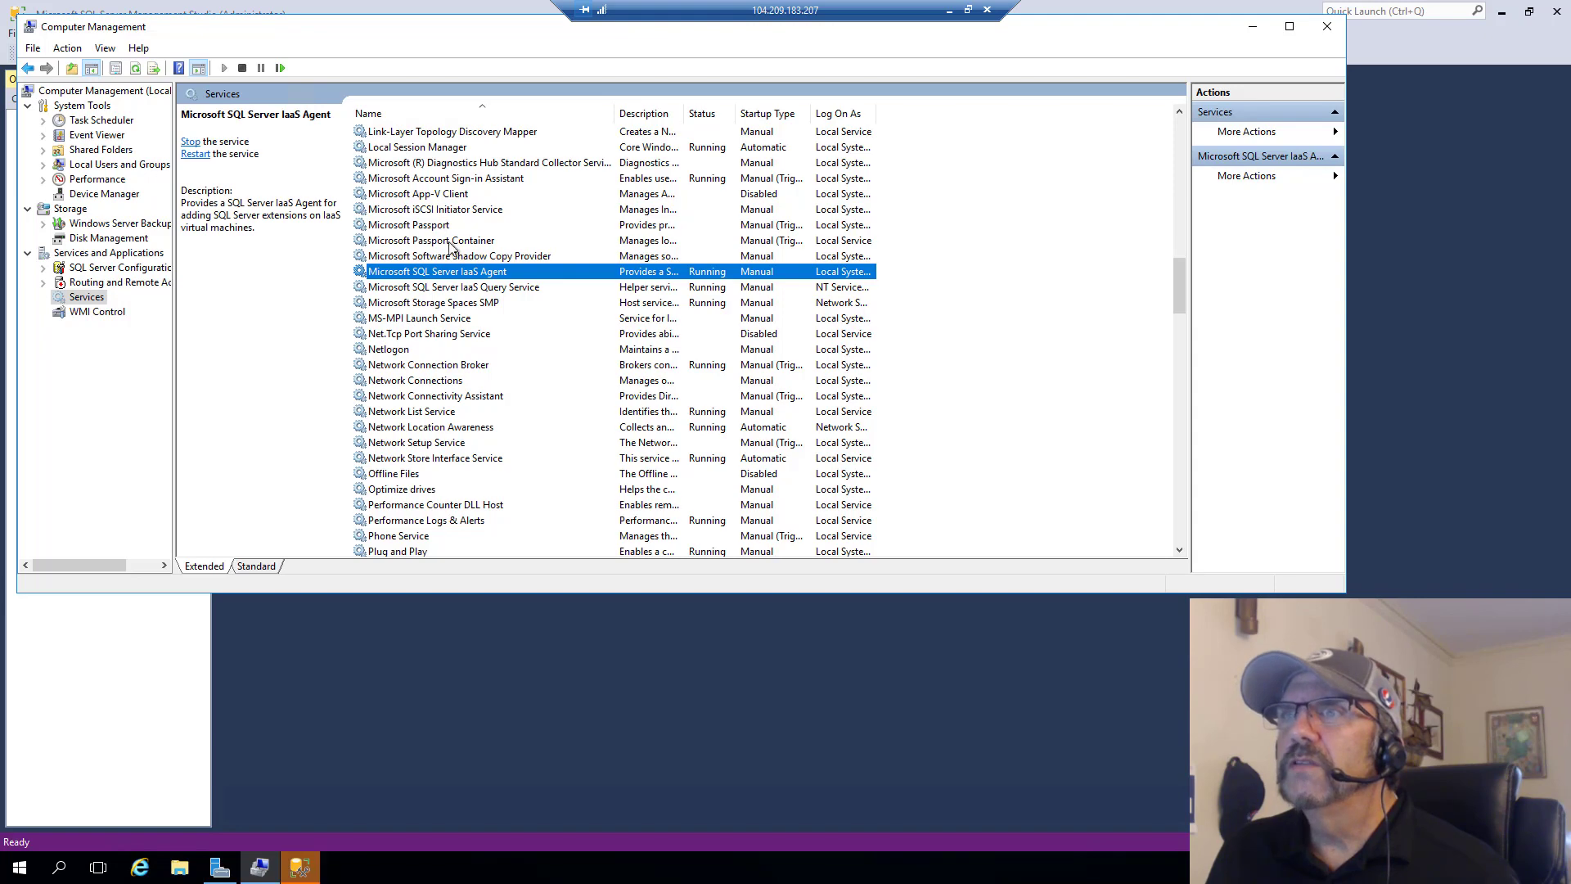
pyautogui.scroll(-9, 468, 386)
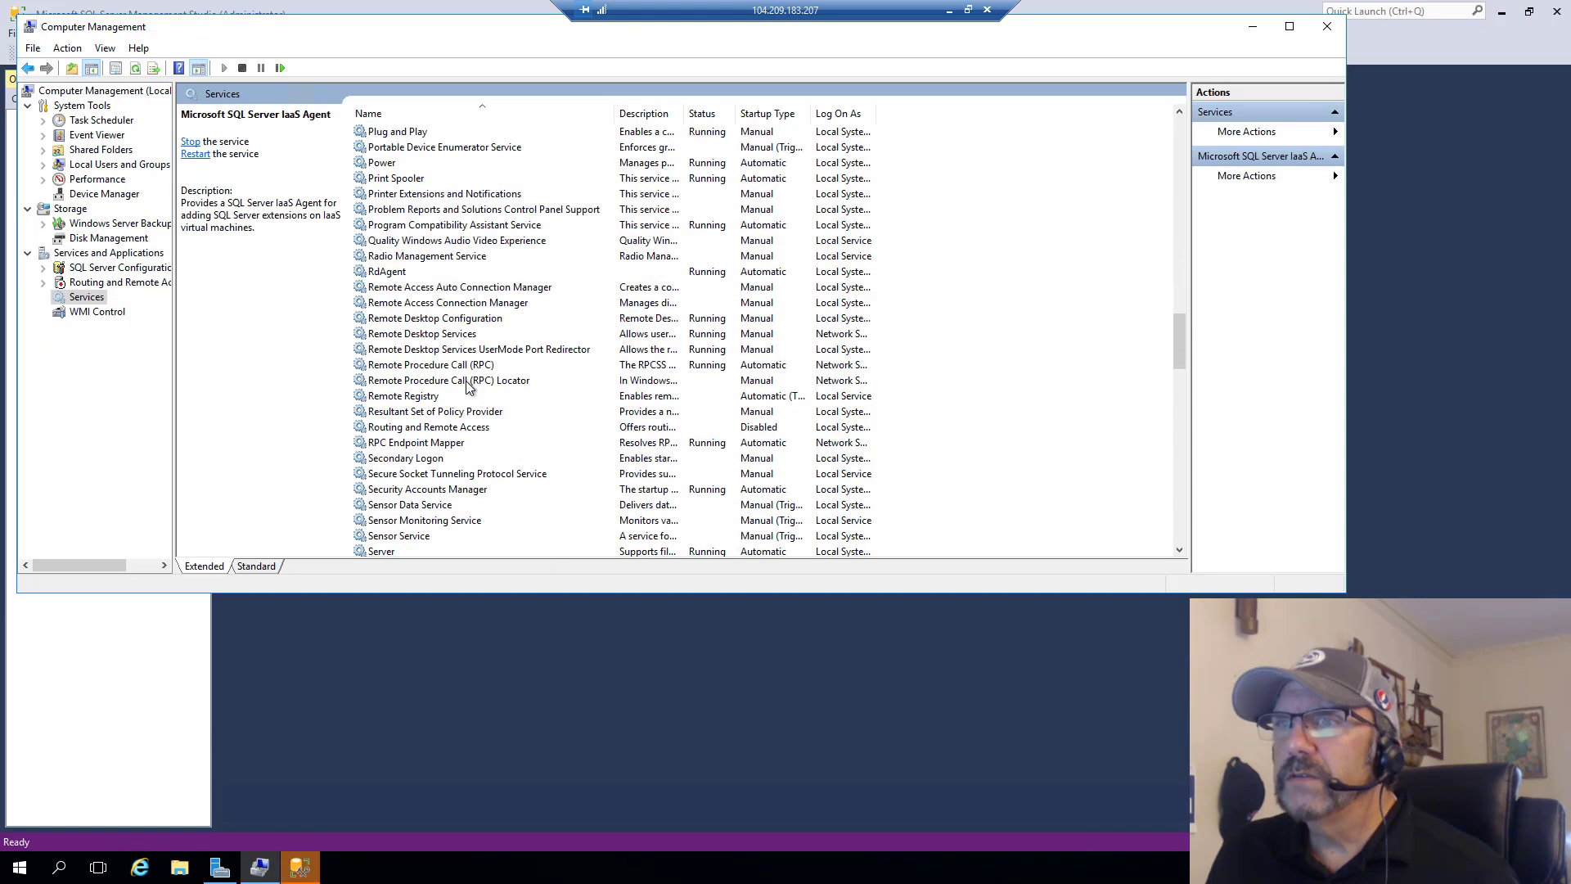
pyautogui.scroll(-8, 468, 386)
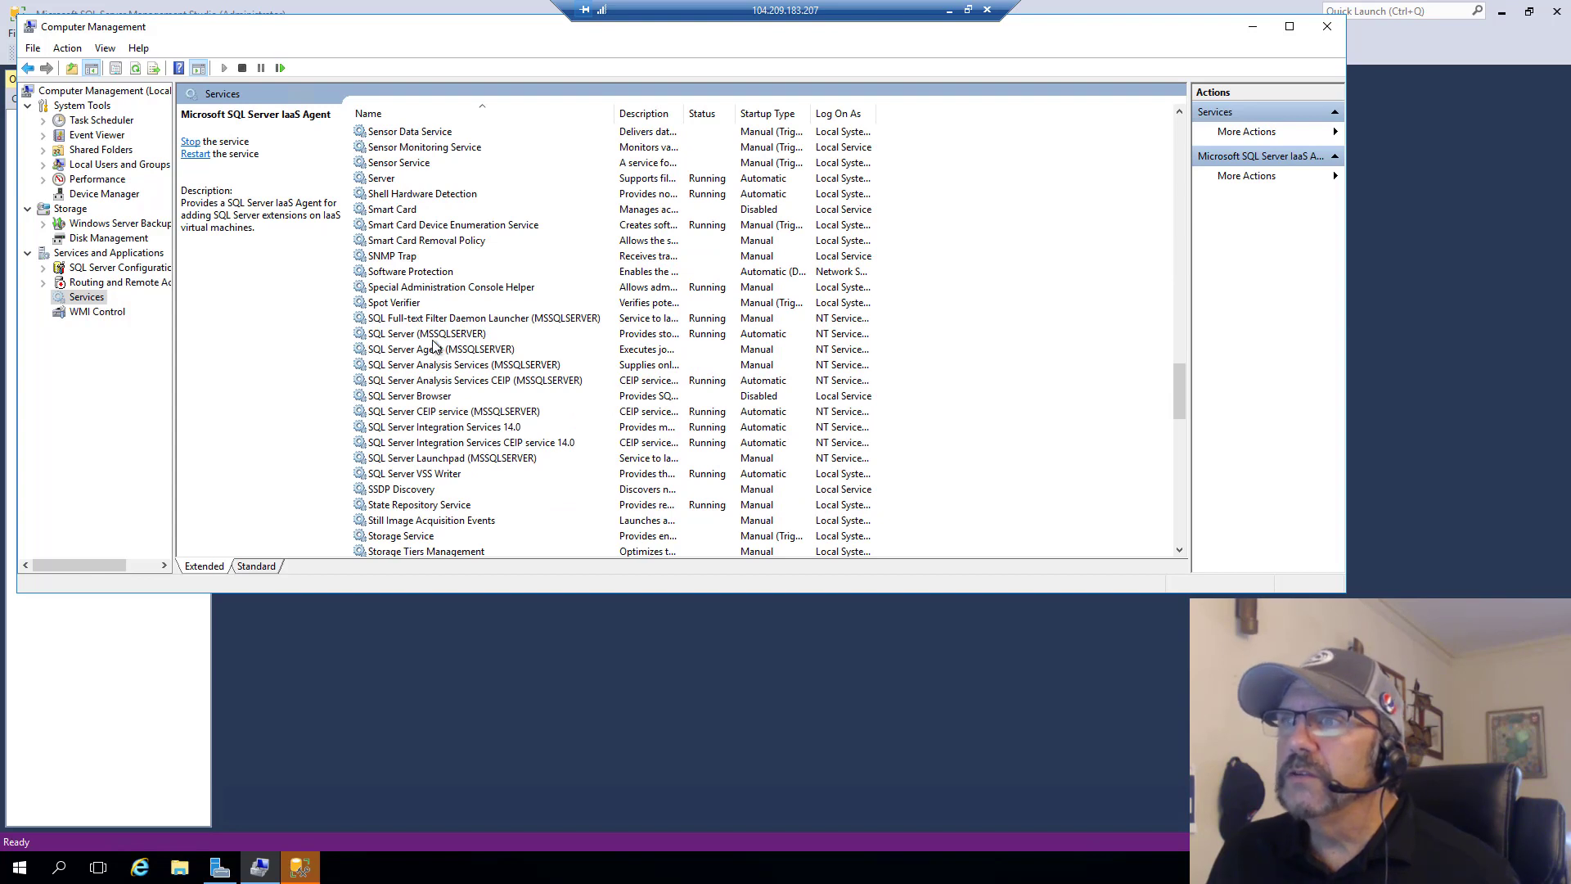
pyautogui.click(431, 336)
pyautogui.click(424, 352)
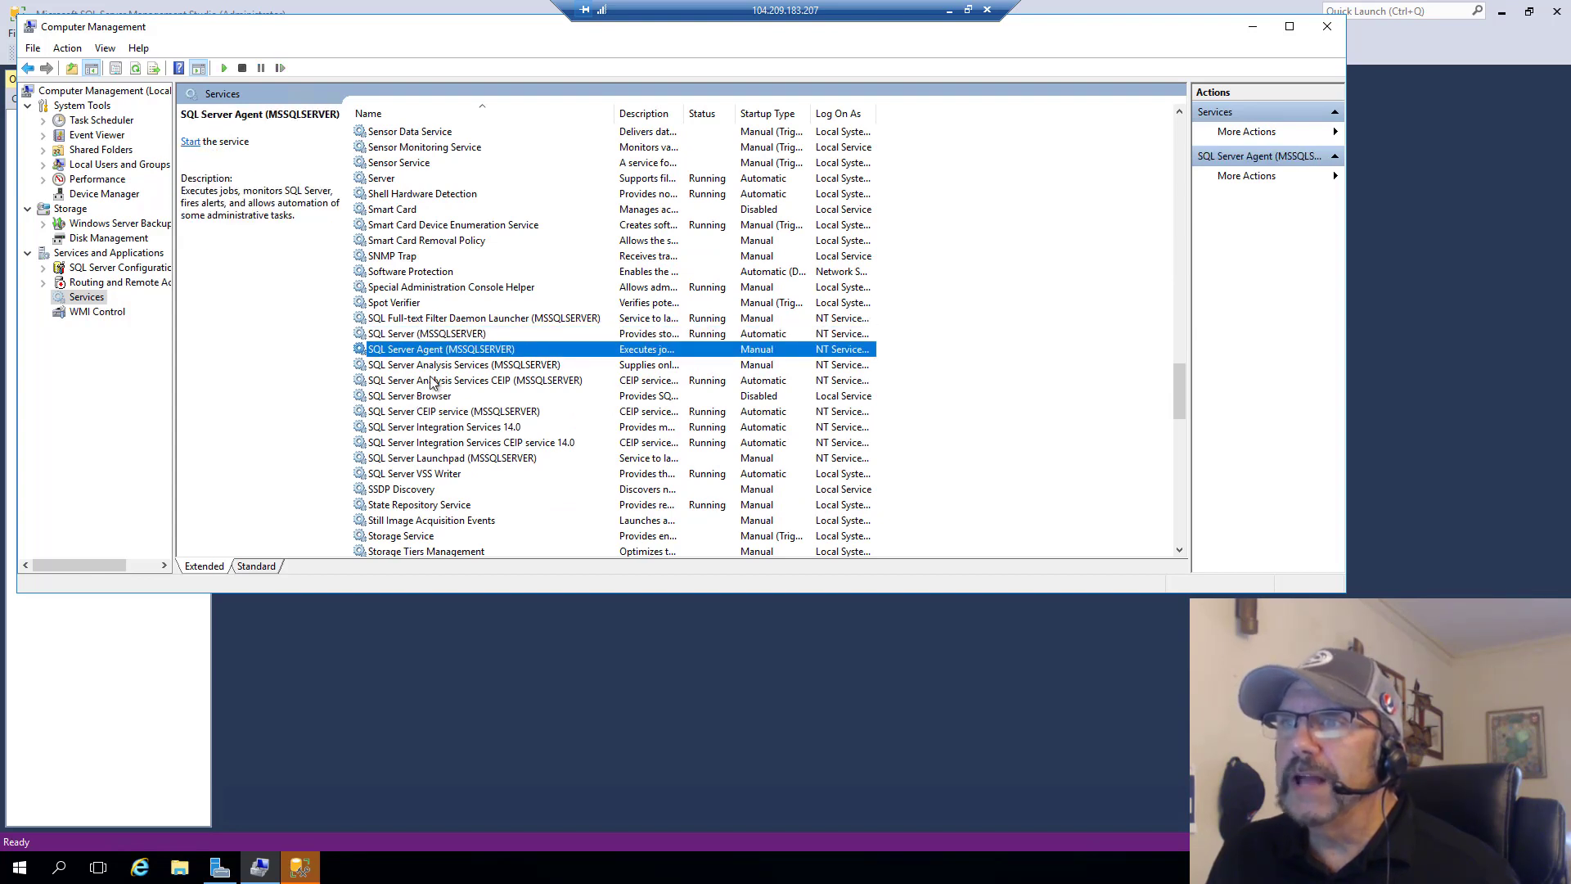
pyautogui.click(432, 381)
pyautogui.click(420, 428)
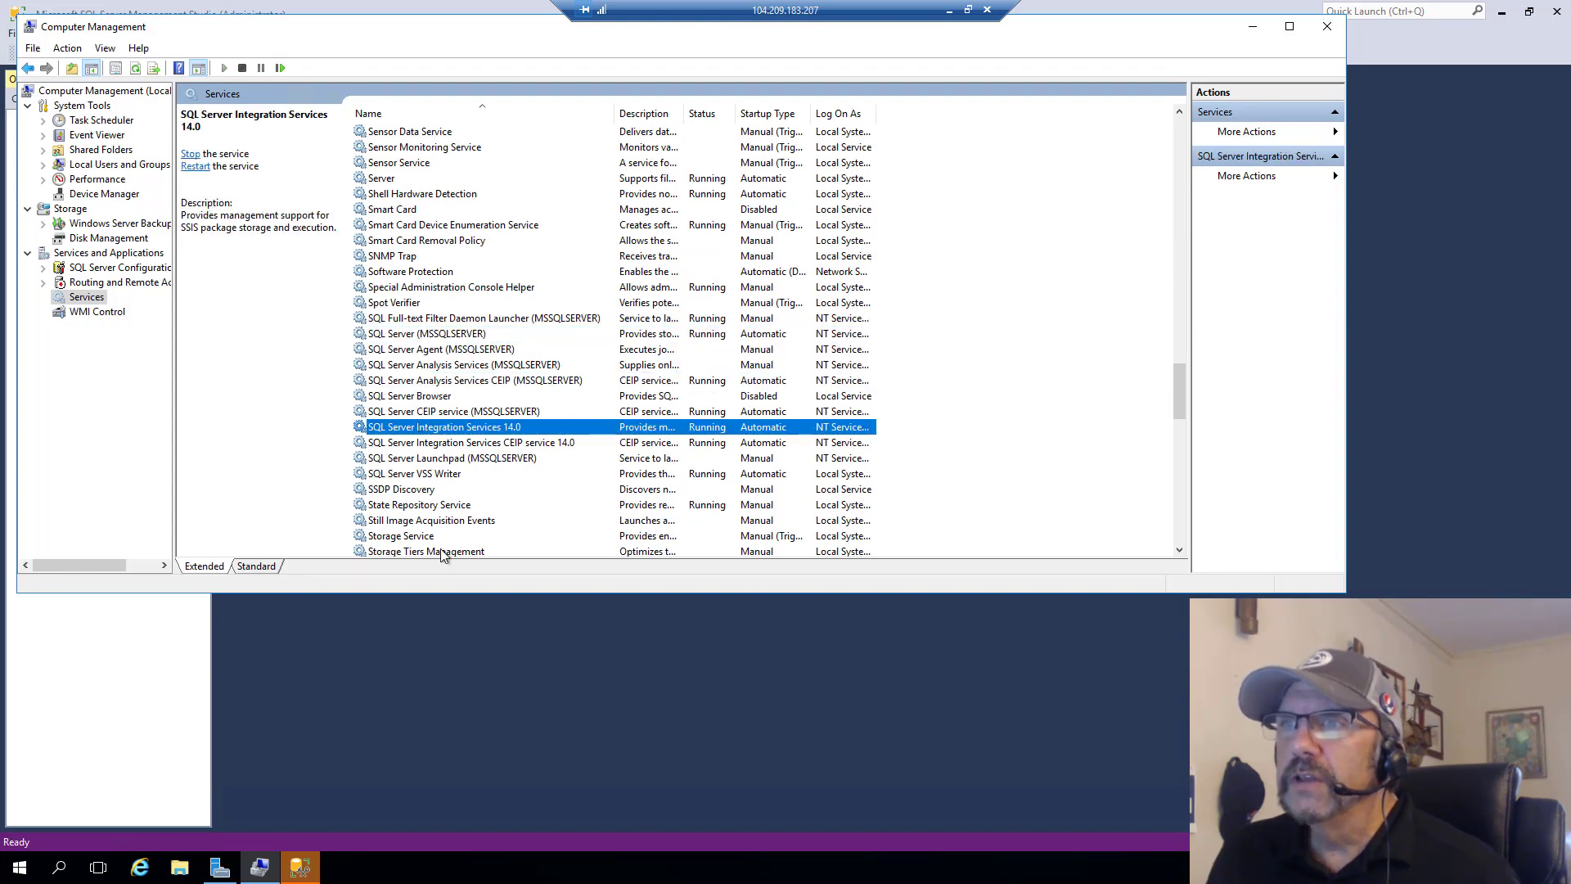
pyautogui.click(494, 462)
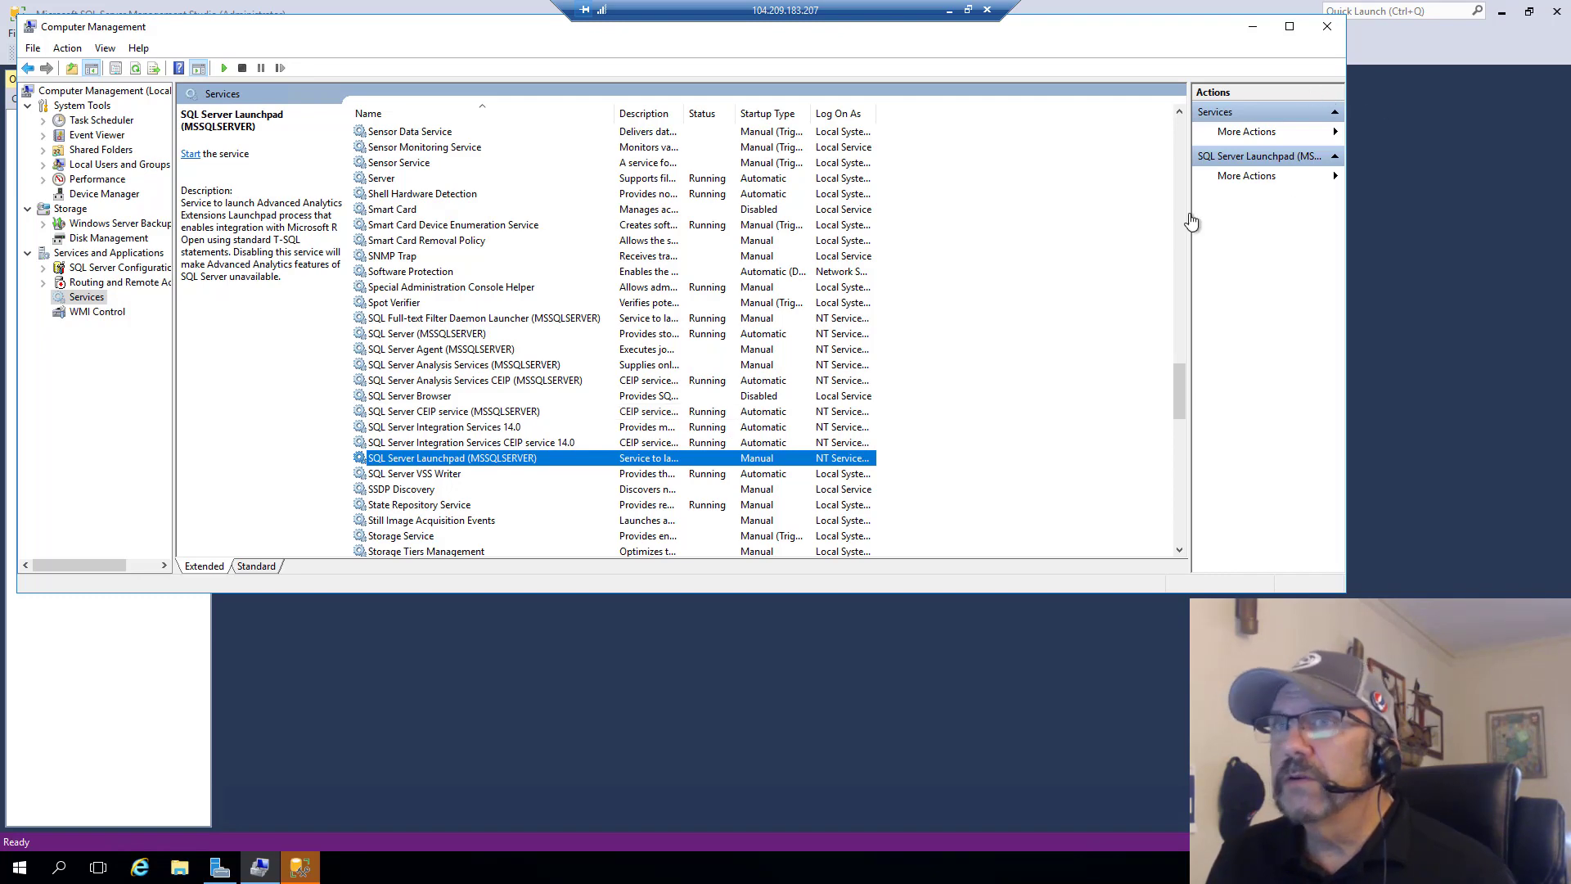
pyautogui.click(1327, 26)
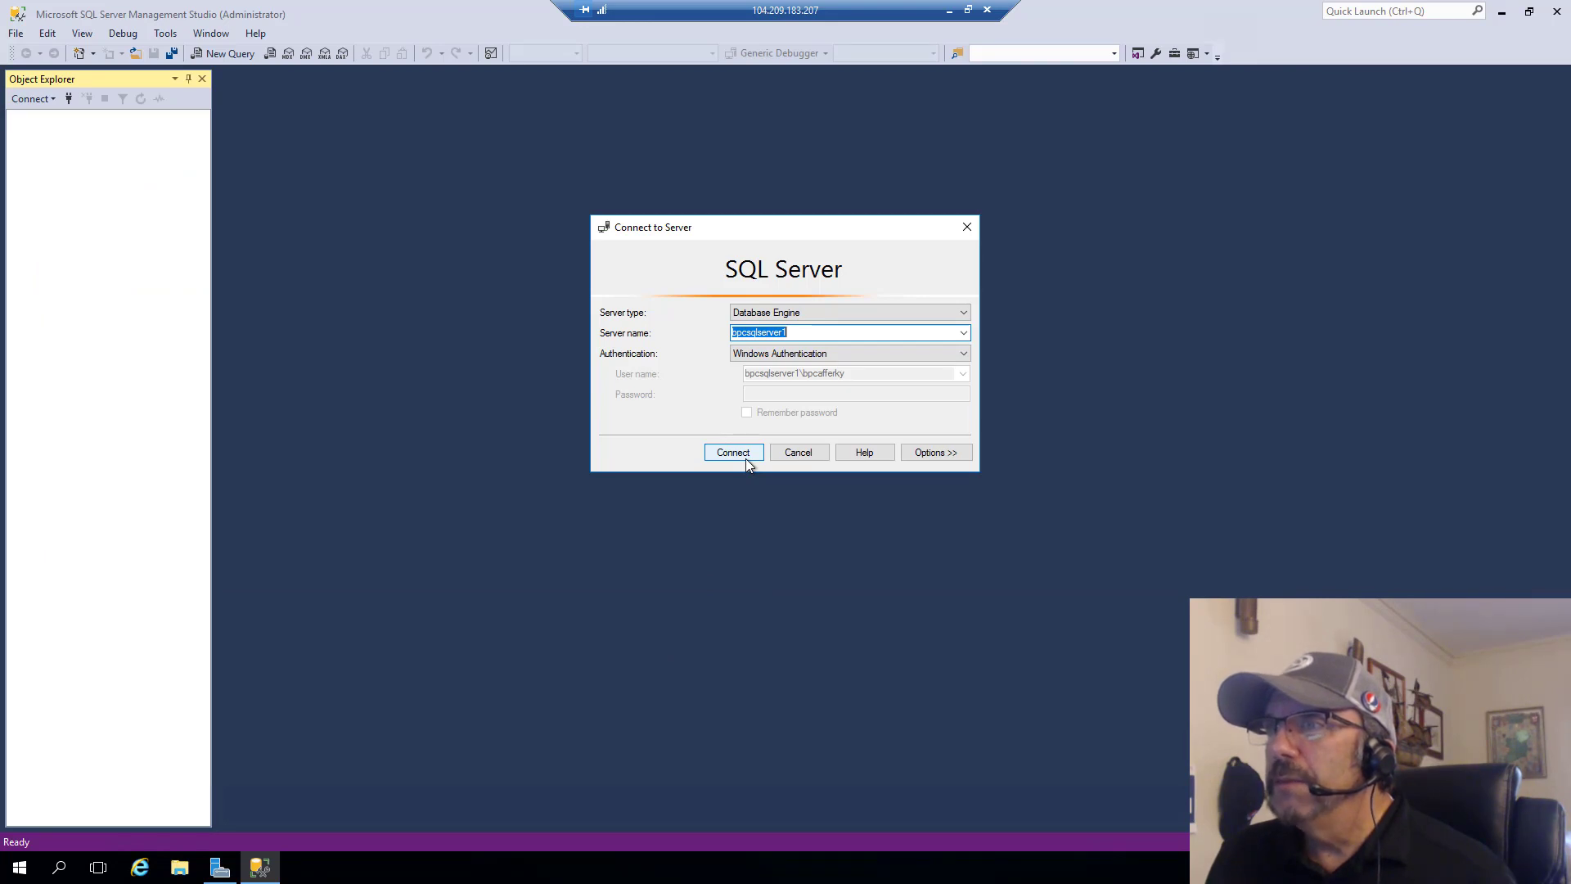
# - Connect to the bpcsqlserver1 Database Engine with Windows Authentication and look through its system databases
pyautogui.click(739, 455)
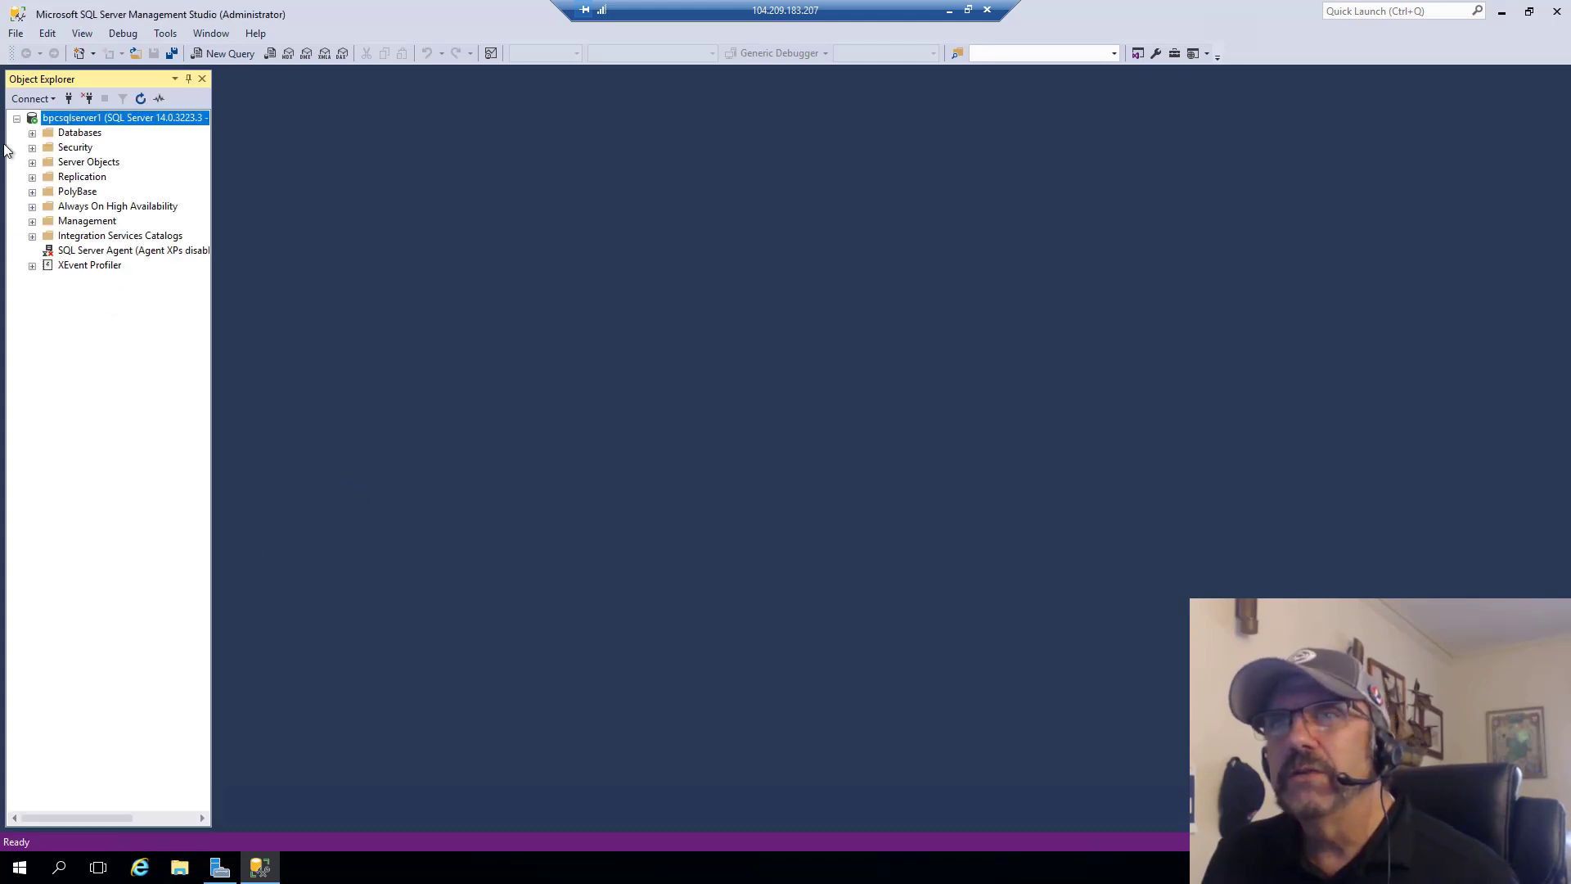
pyautogui.click(32, 133)
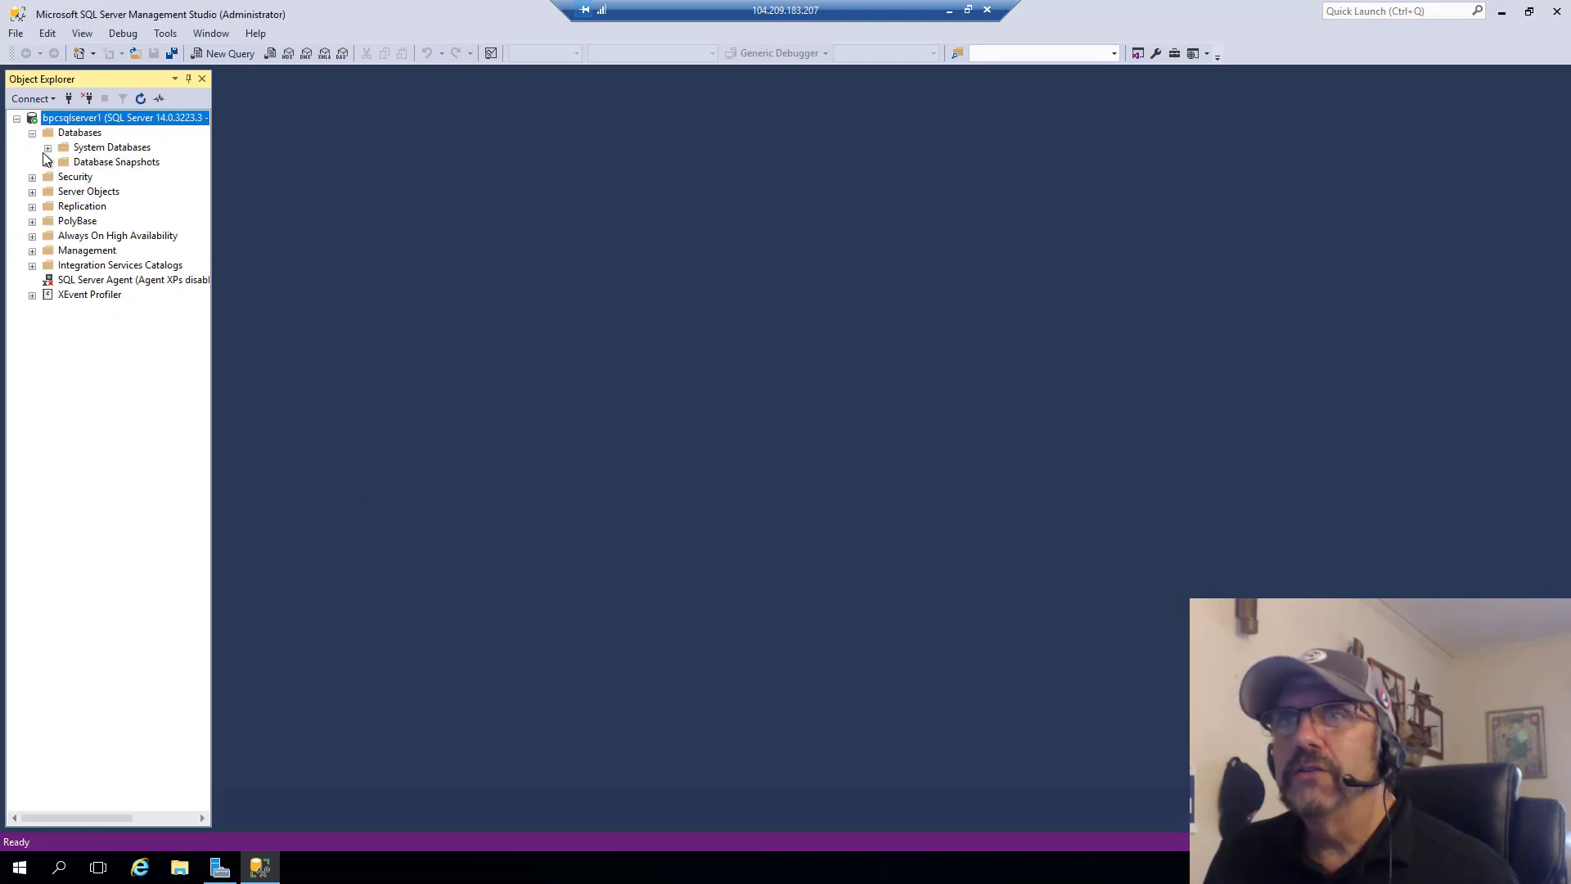
pyautogui.click(48, 148)
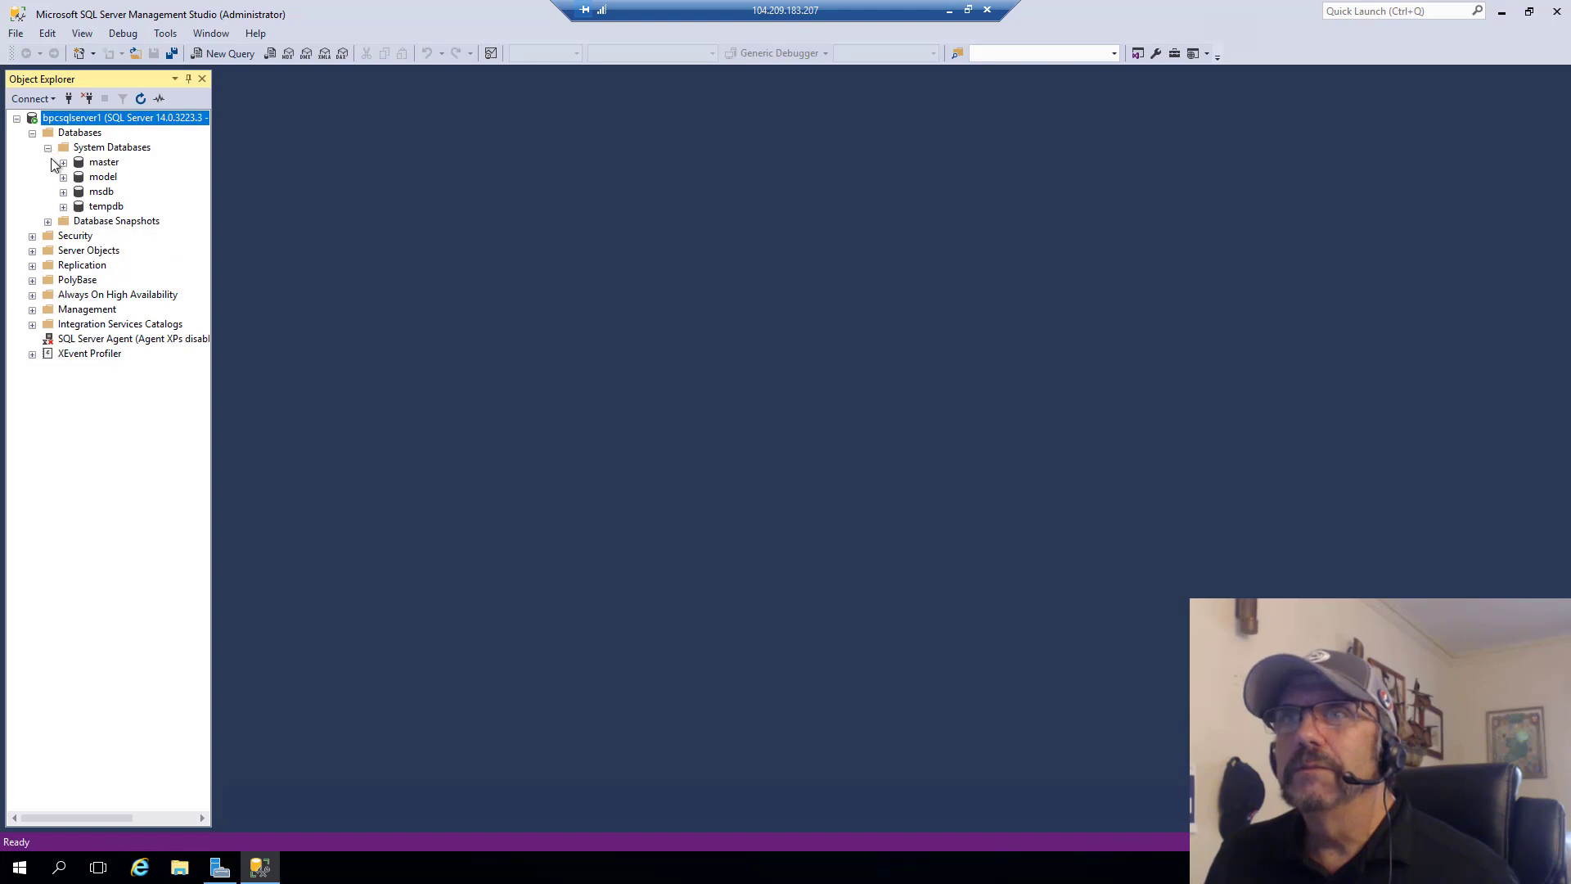
pyautogui.click(48, 148)
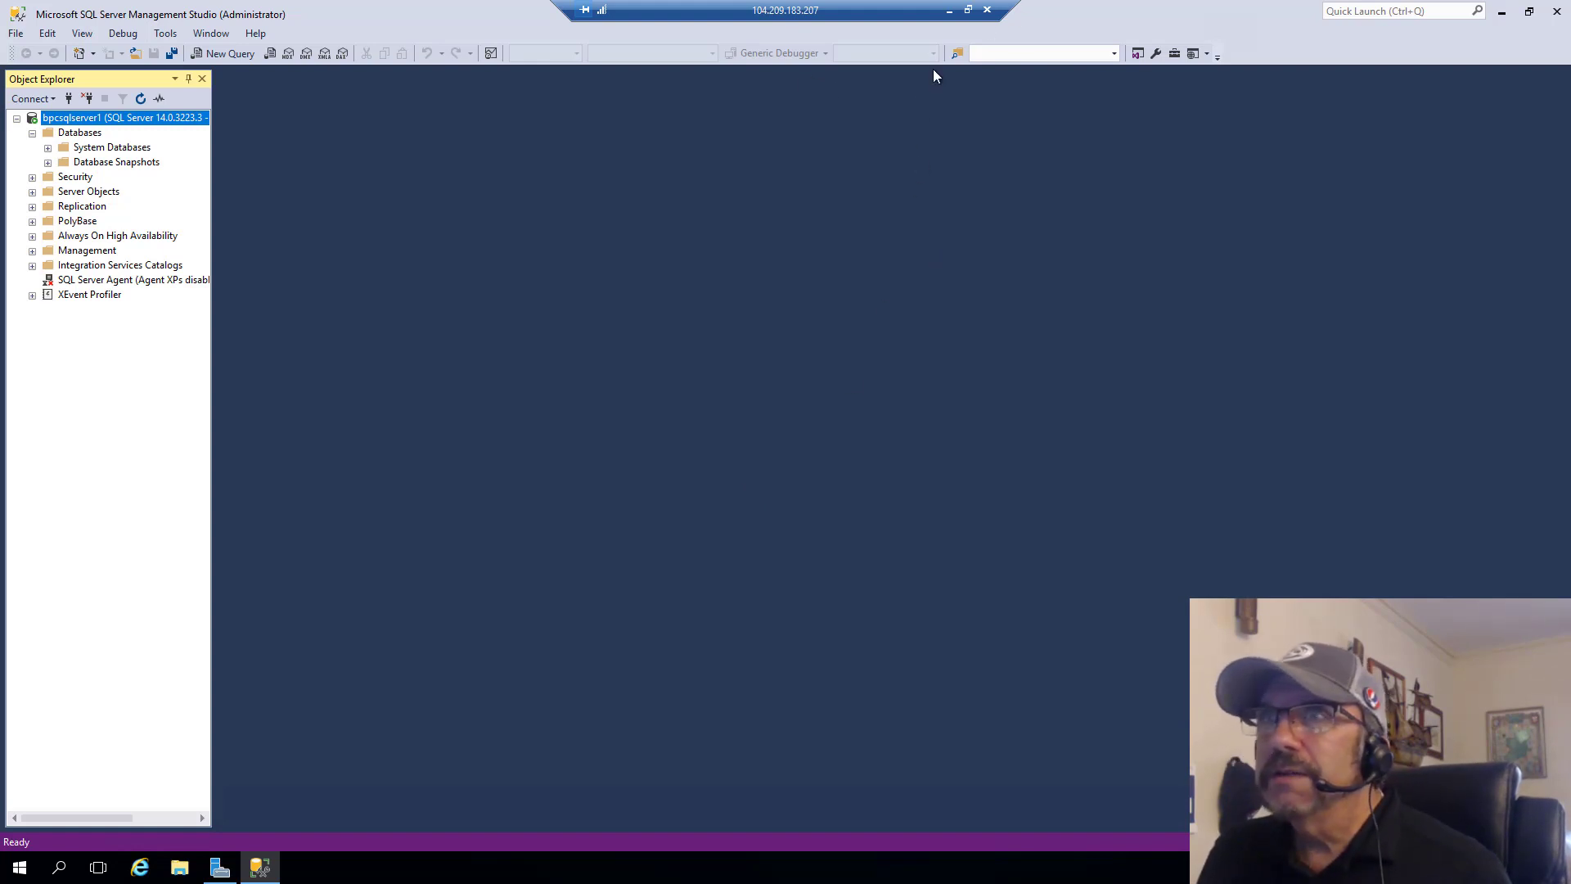
# - Close SQL Server Management Studio and disconnect the Remote Desktop session from bpcsqlserver1
pyautogui.click(1559, 11)
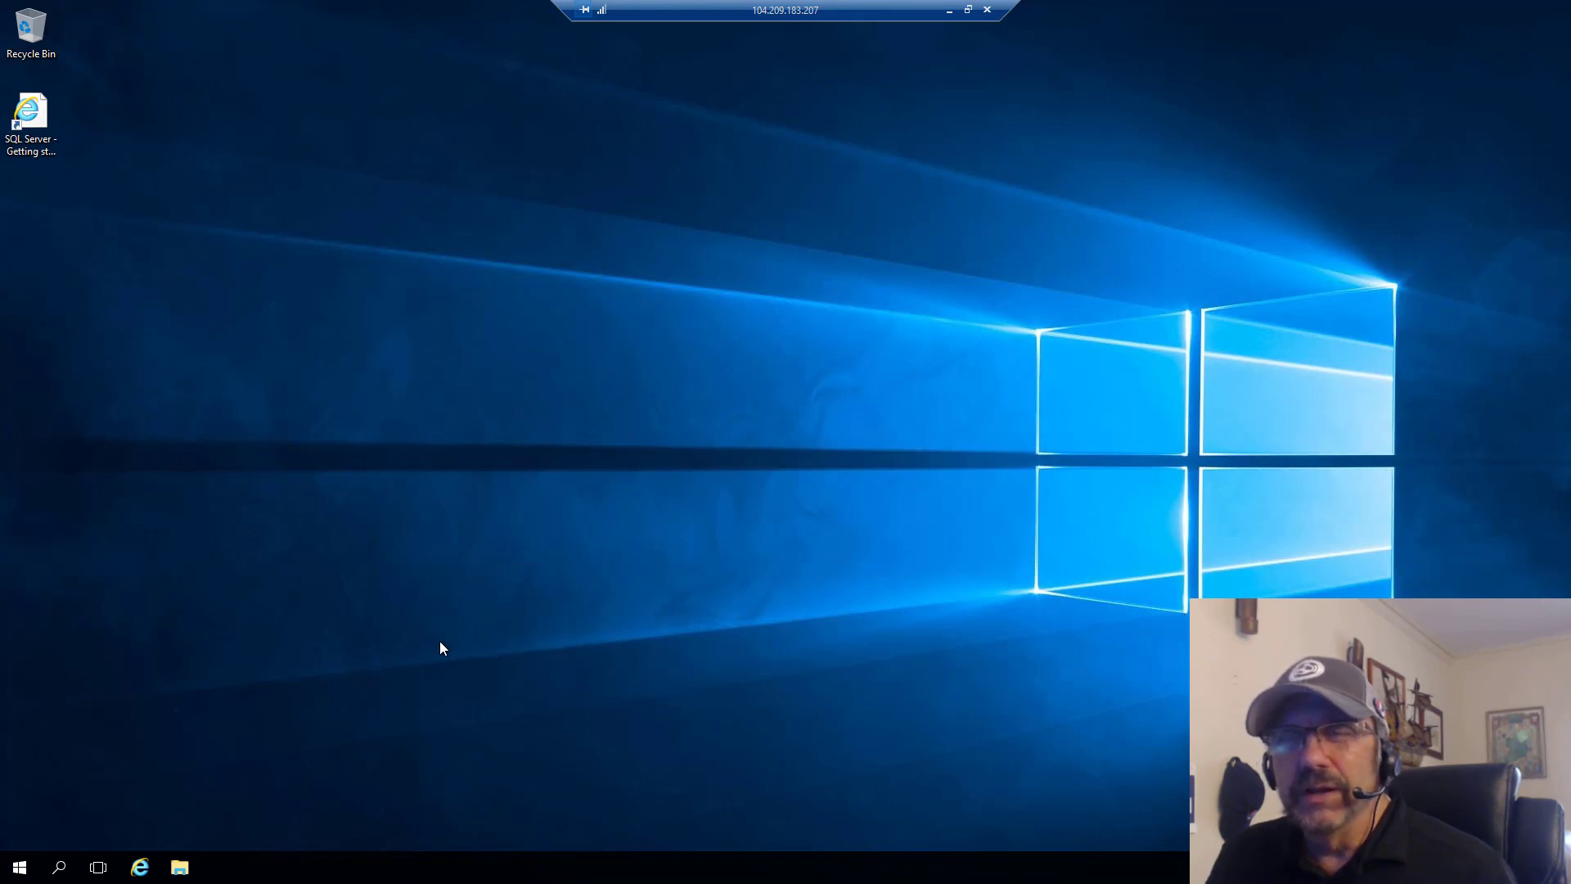
pyautogui.click(987, 11)
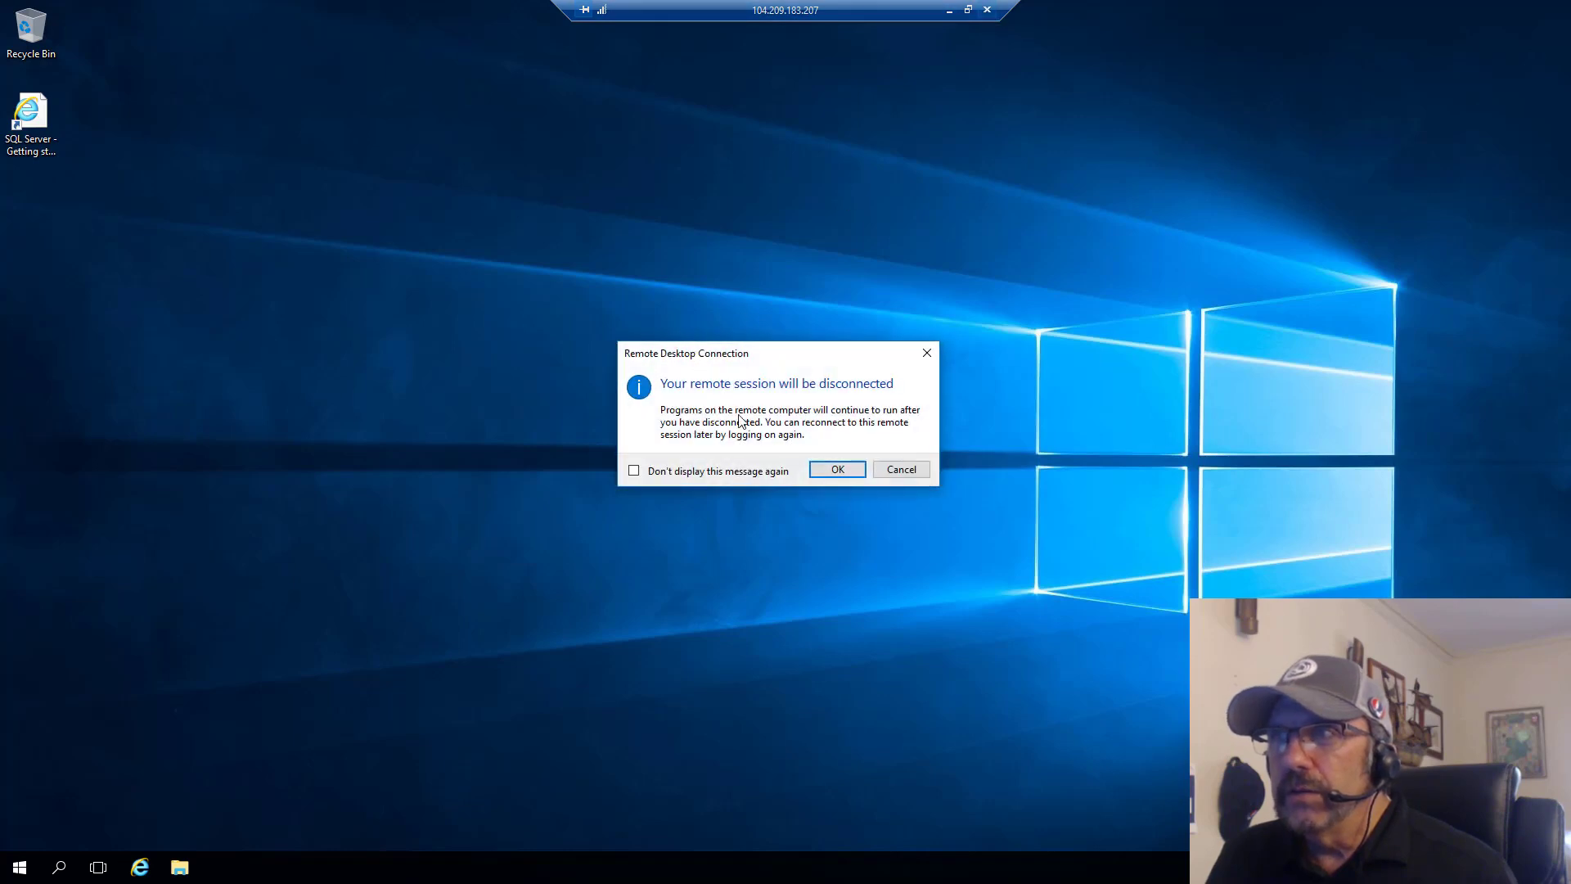
pyautogui.click(818, 469)
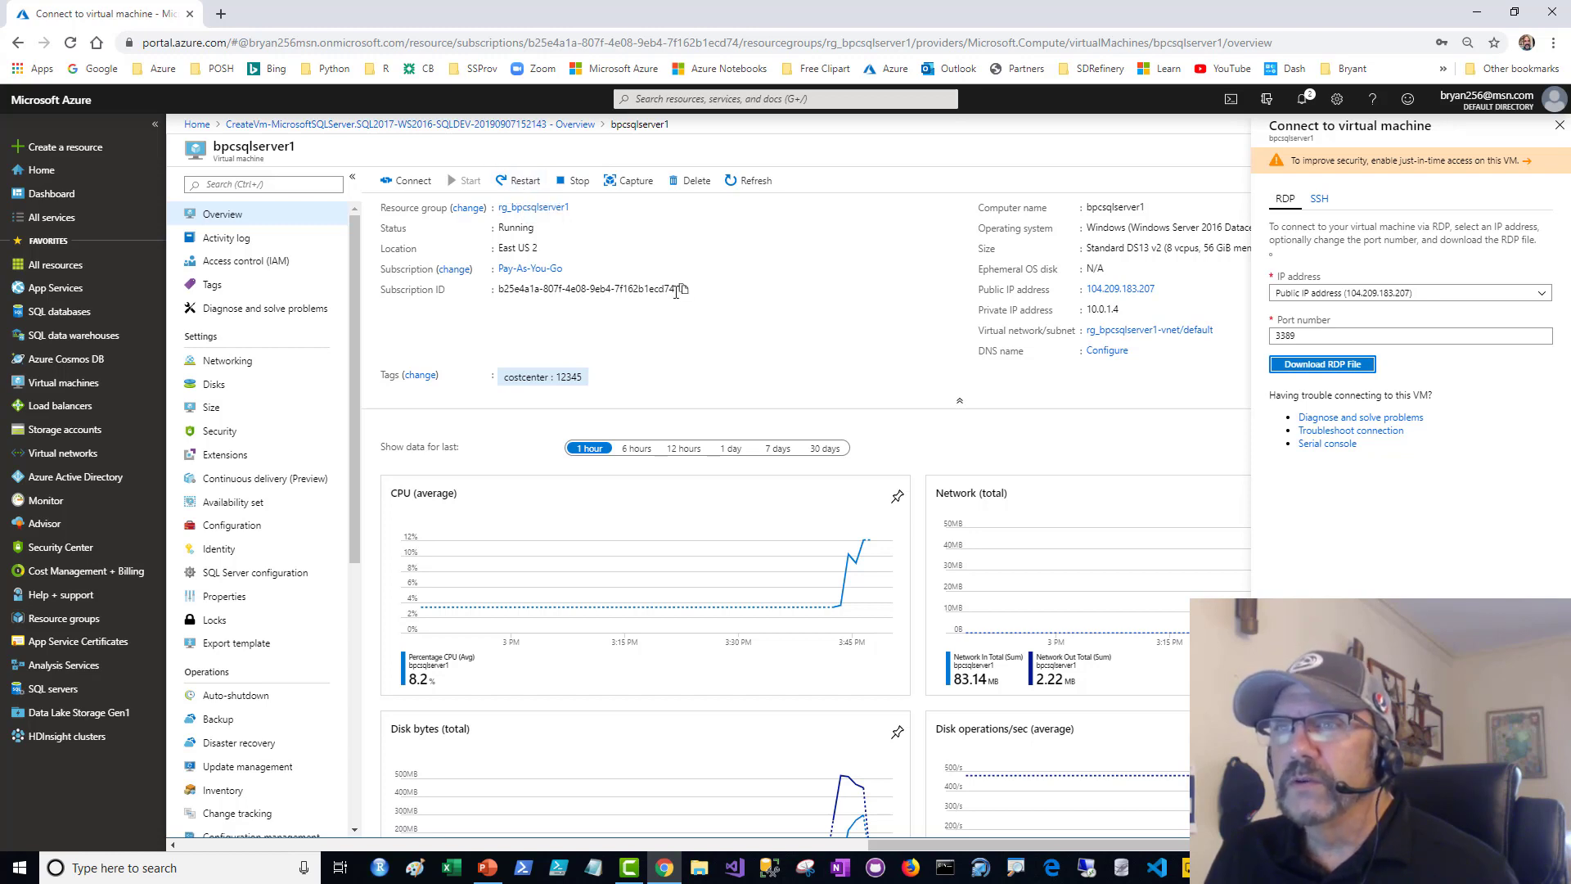
# - Review the auto-shutdown settings of the bpcsqlserver1 virtual machine and return to its overview
pyautogui.moveTo(352, 407); pyautogui.dragTo(346, 698)
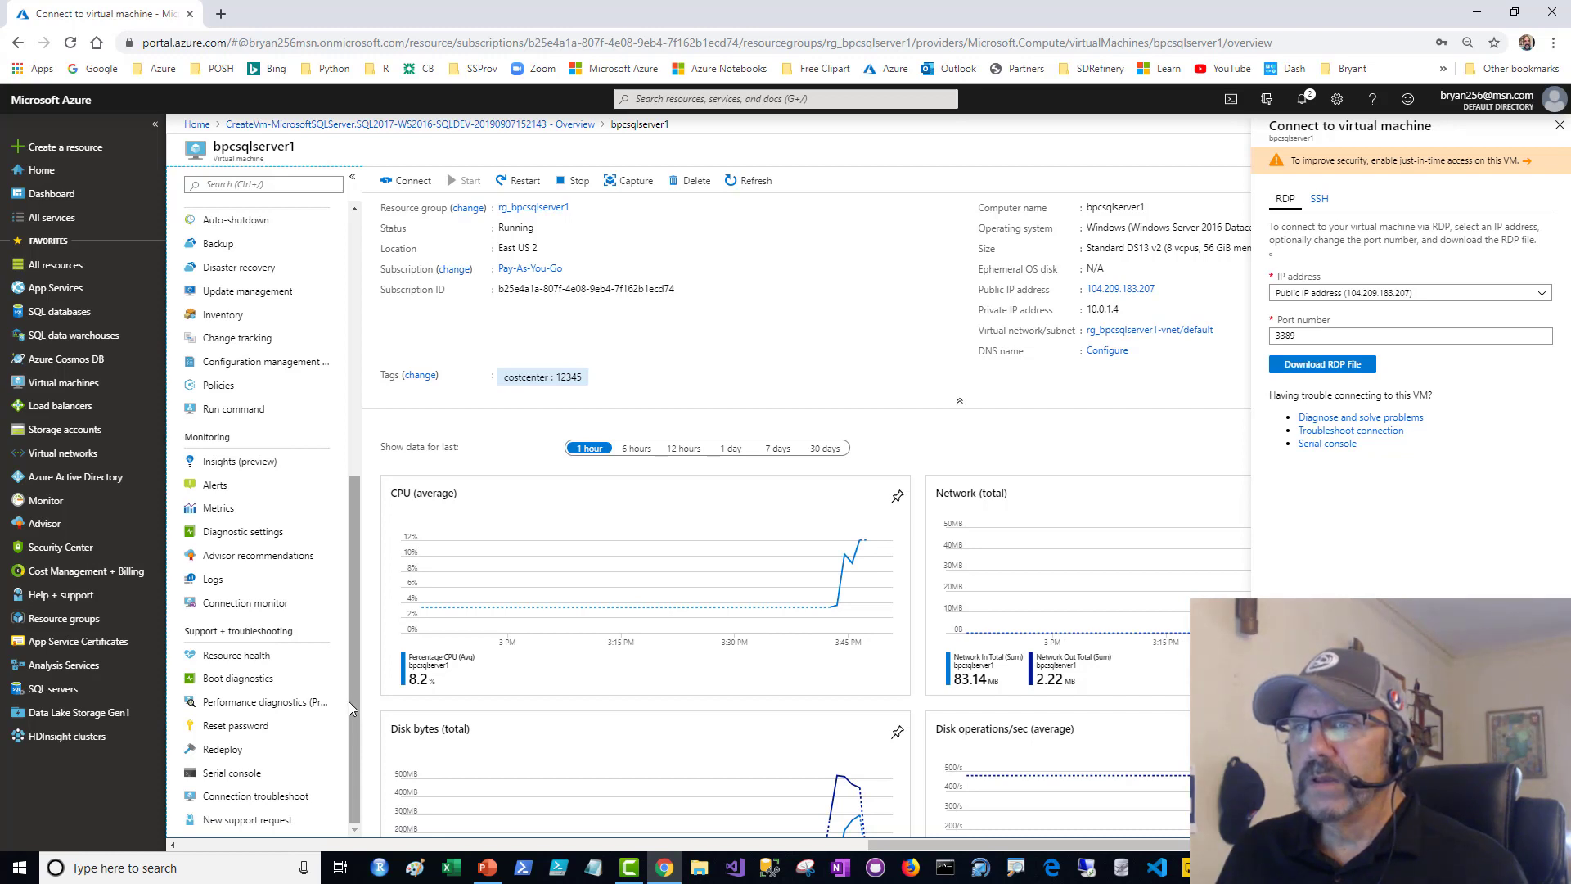
pyautogui.moveTo(348, 700); pyautogui.dragTo(355, 576)
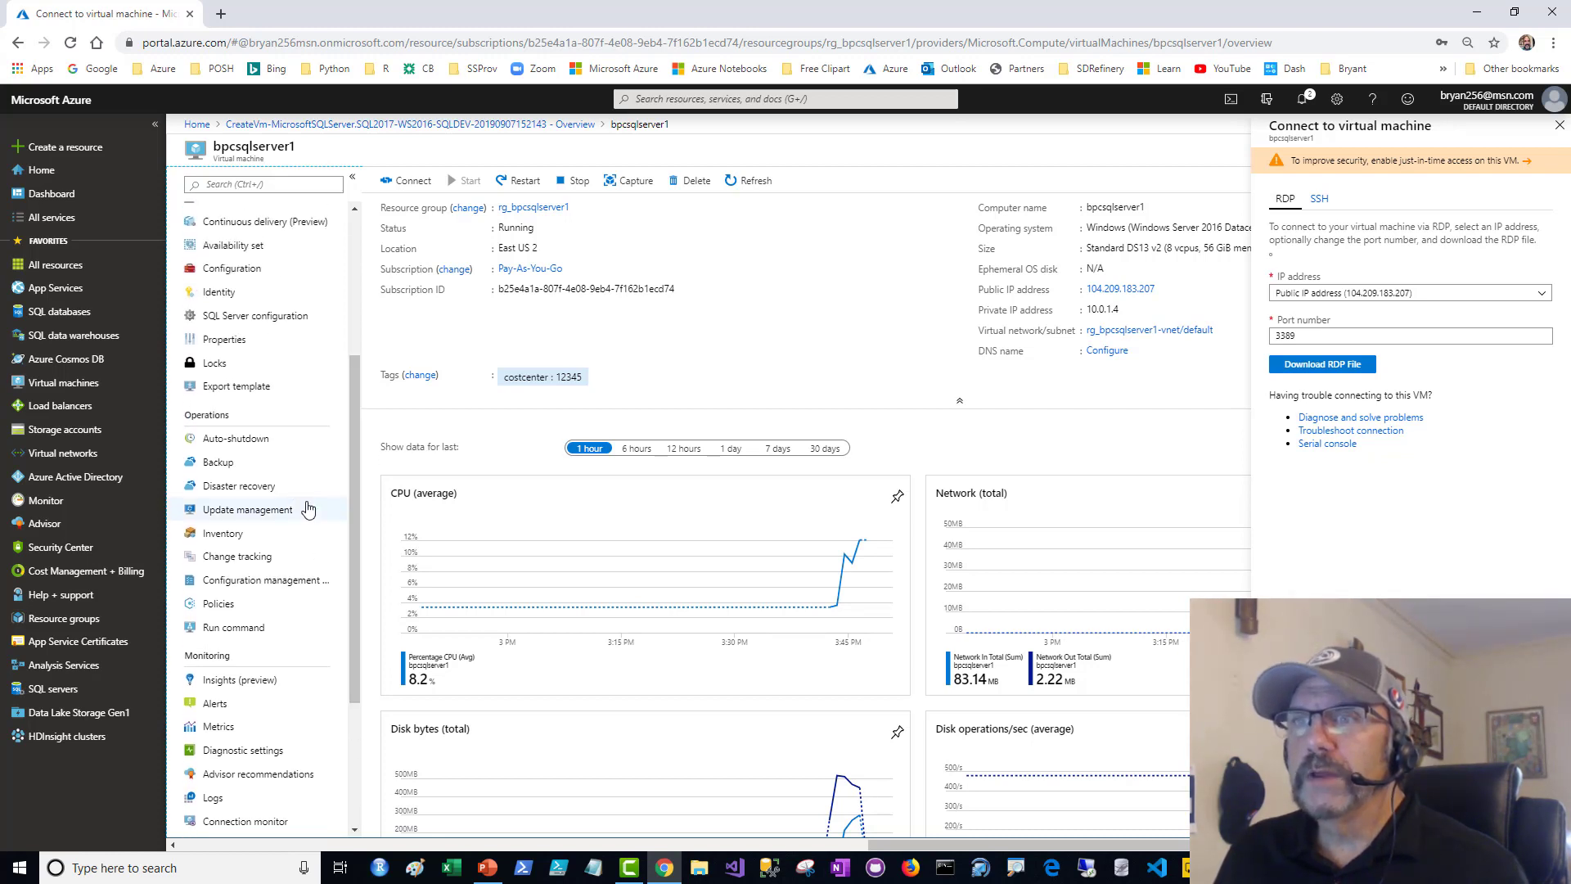
pyautogui.click(221, 444)
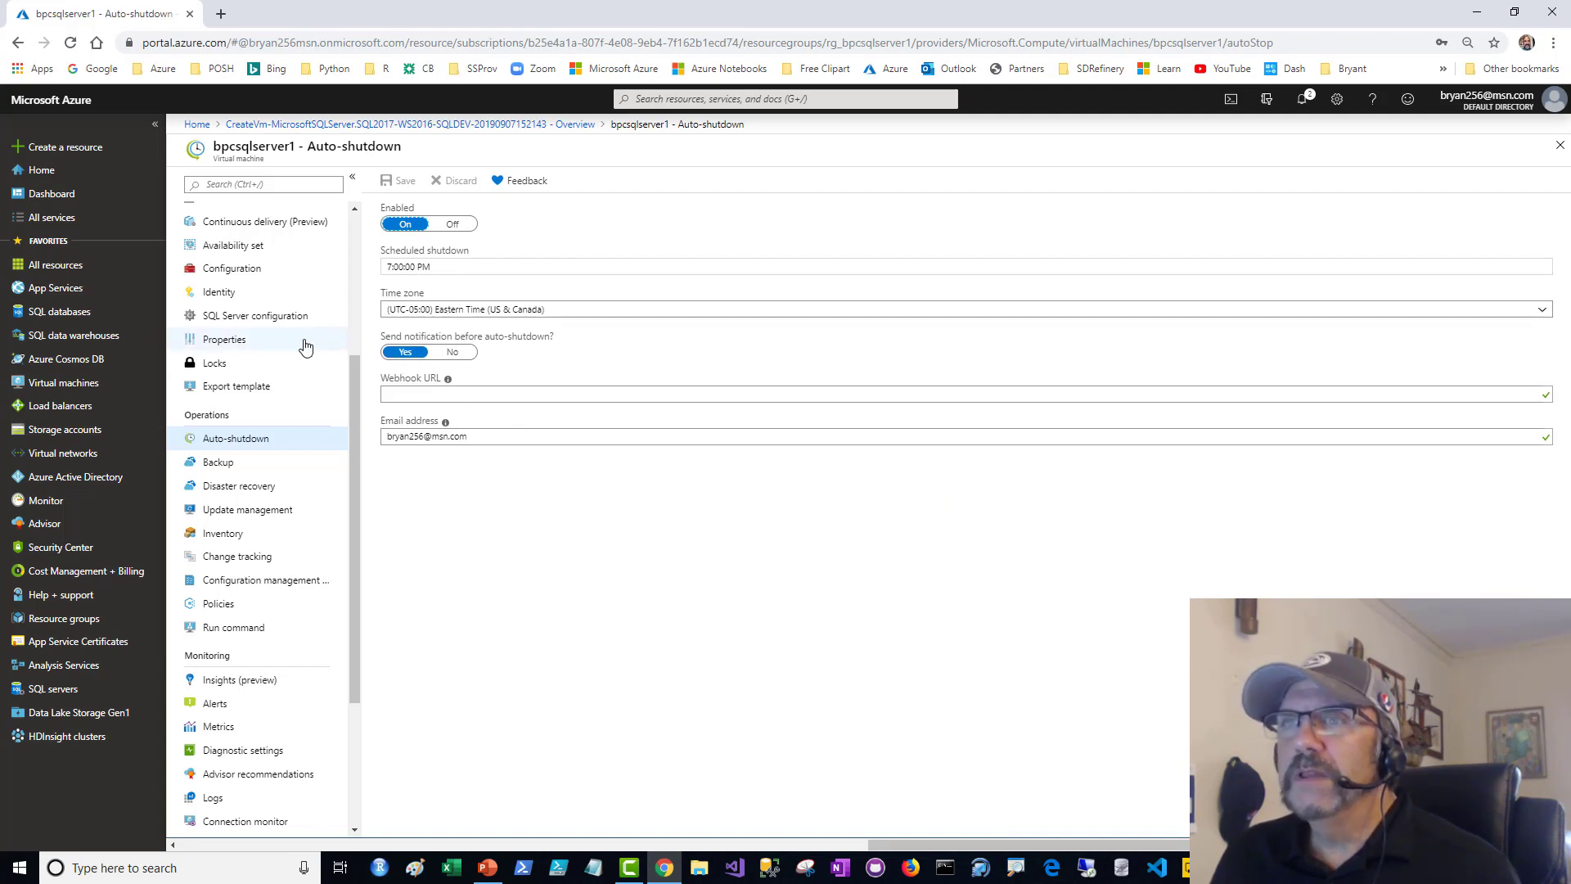
pyautogui.scroll(3, 353, 393)
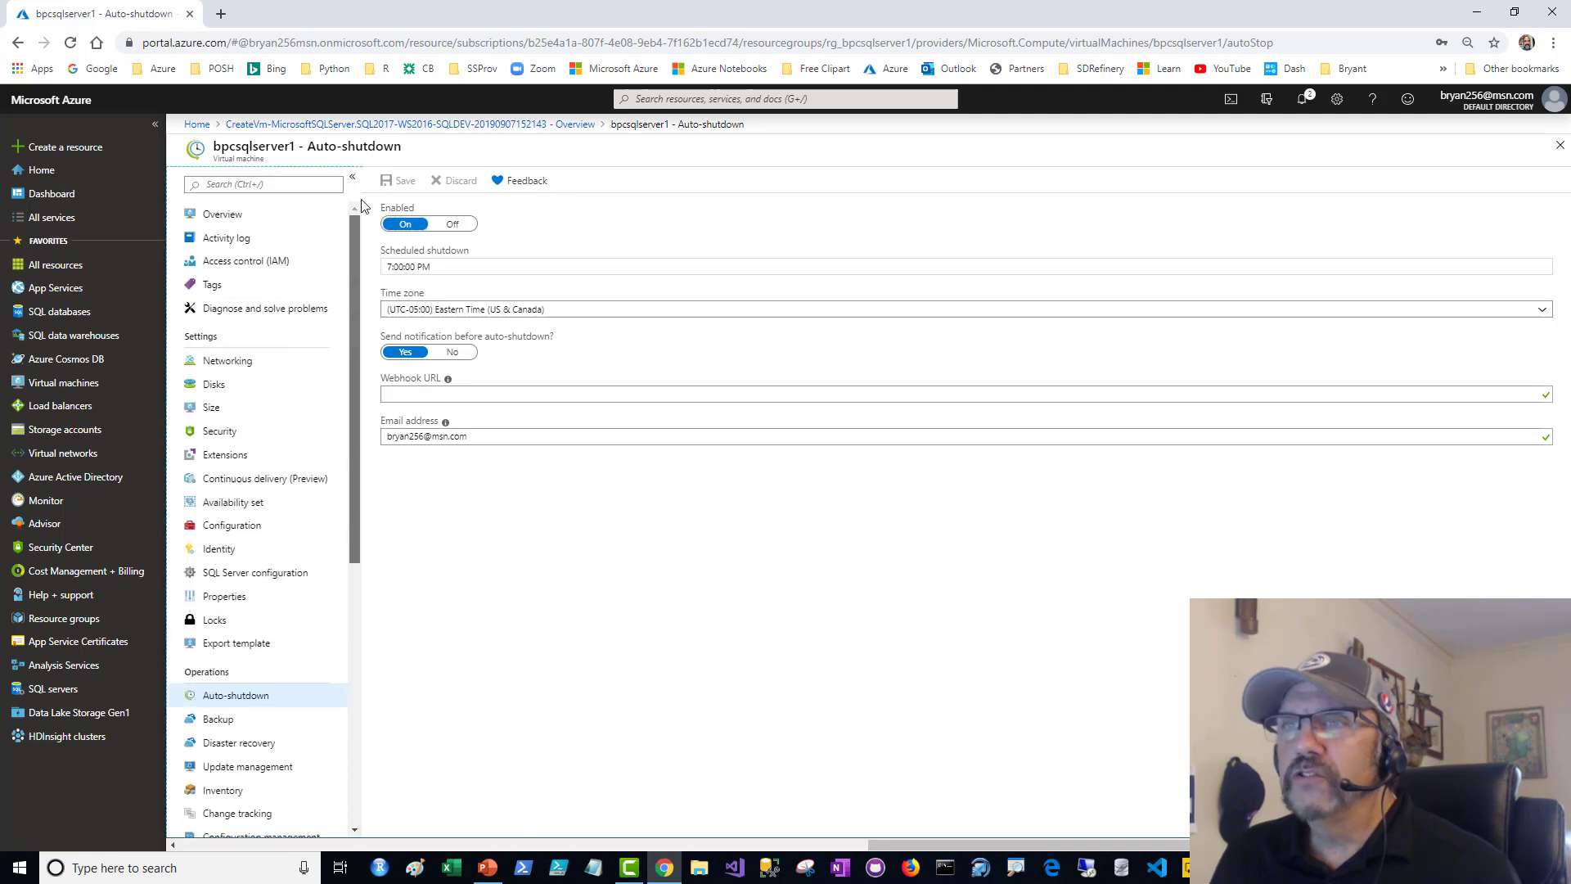
pyautogui.click(261, 218)
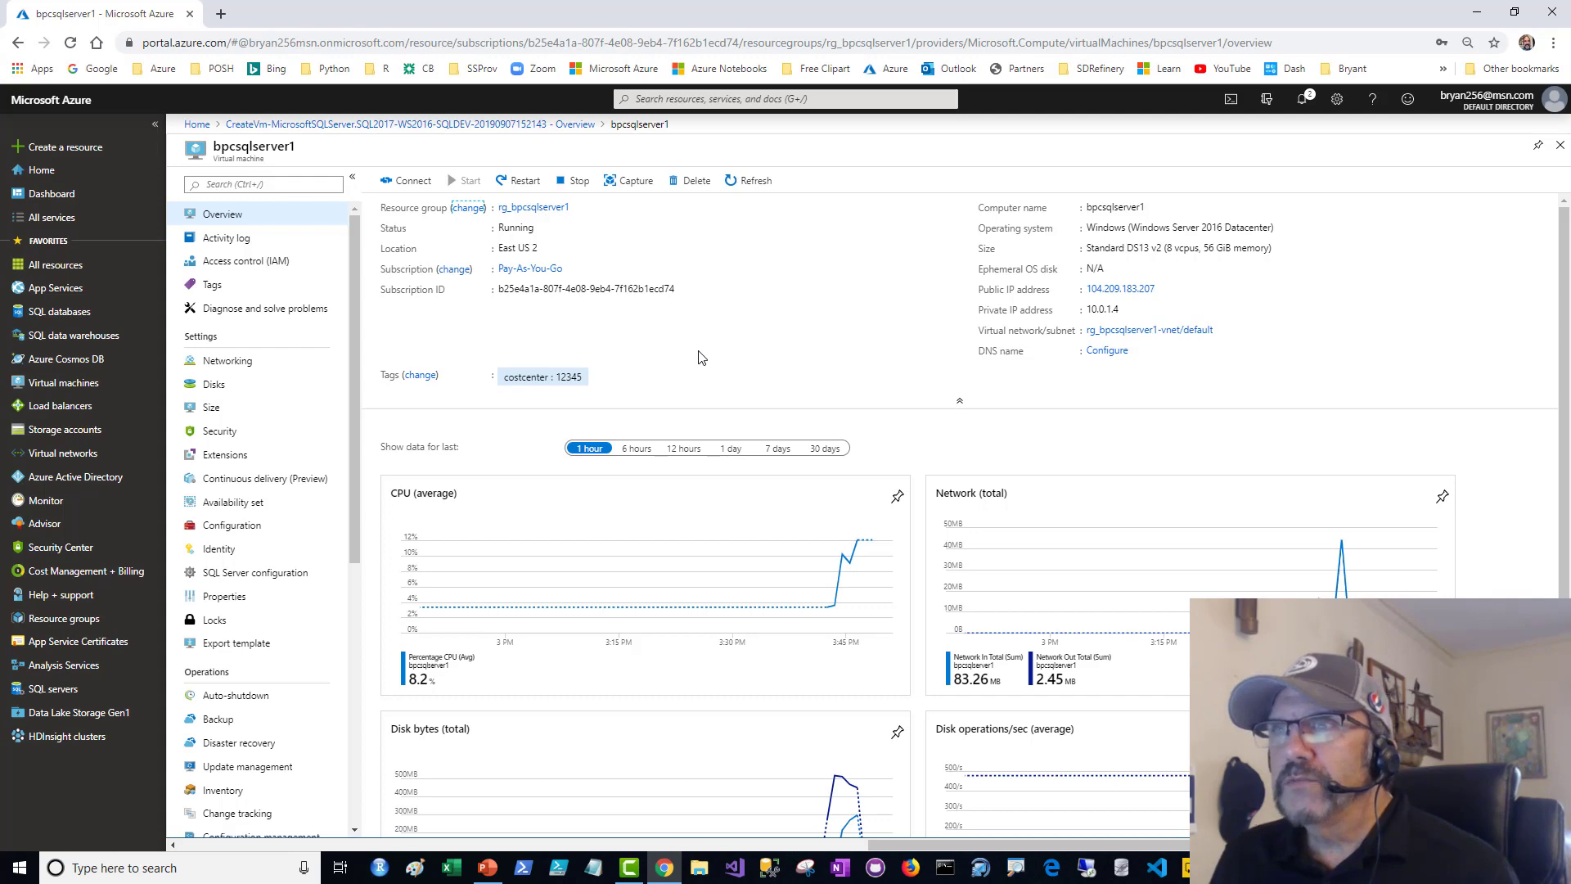
# - Switch to the CreateAzureVM.pptx presentation in PowerPoint, start the slide show from the current slide and advance to the following slide
pyautogui.click(489, 869)
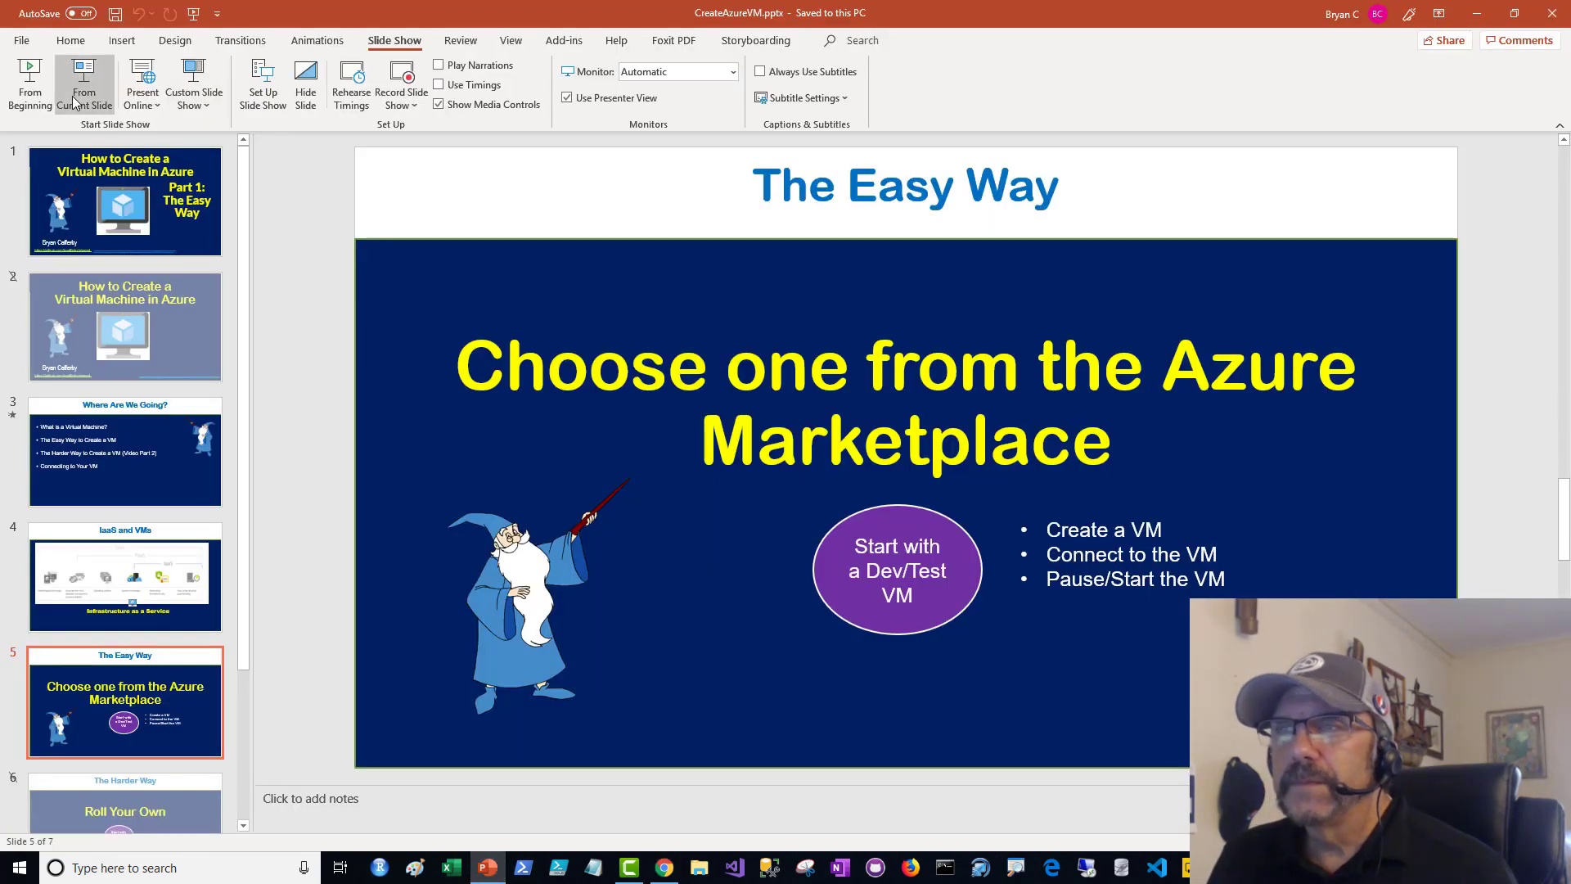
pyautogui.click(74, 101)
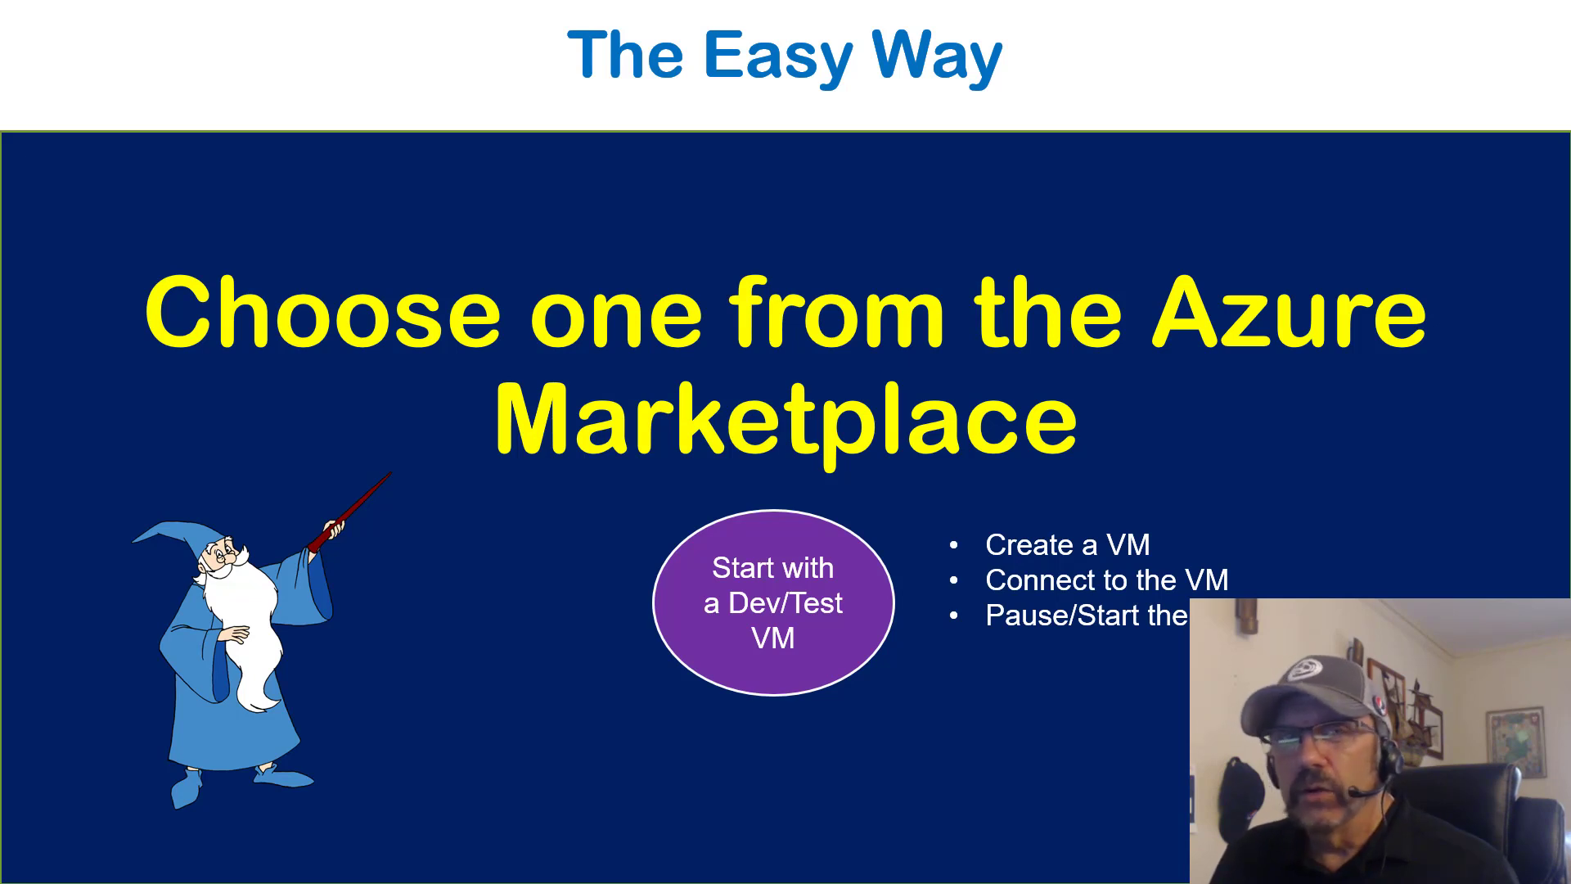
pyautogui.press('Right')
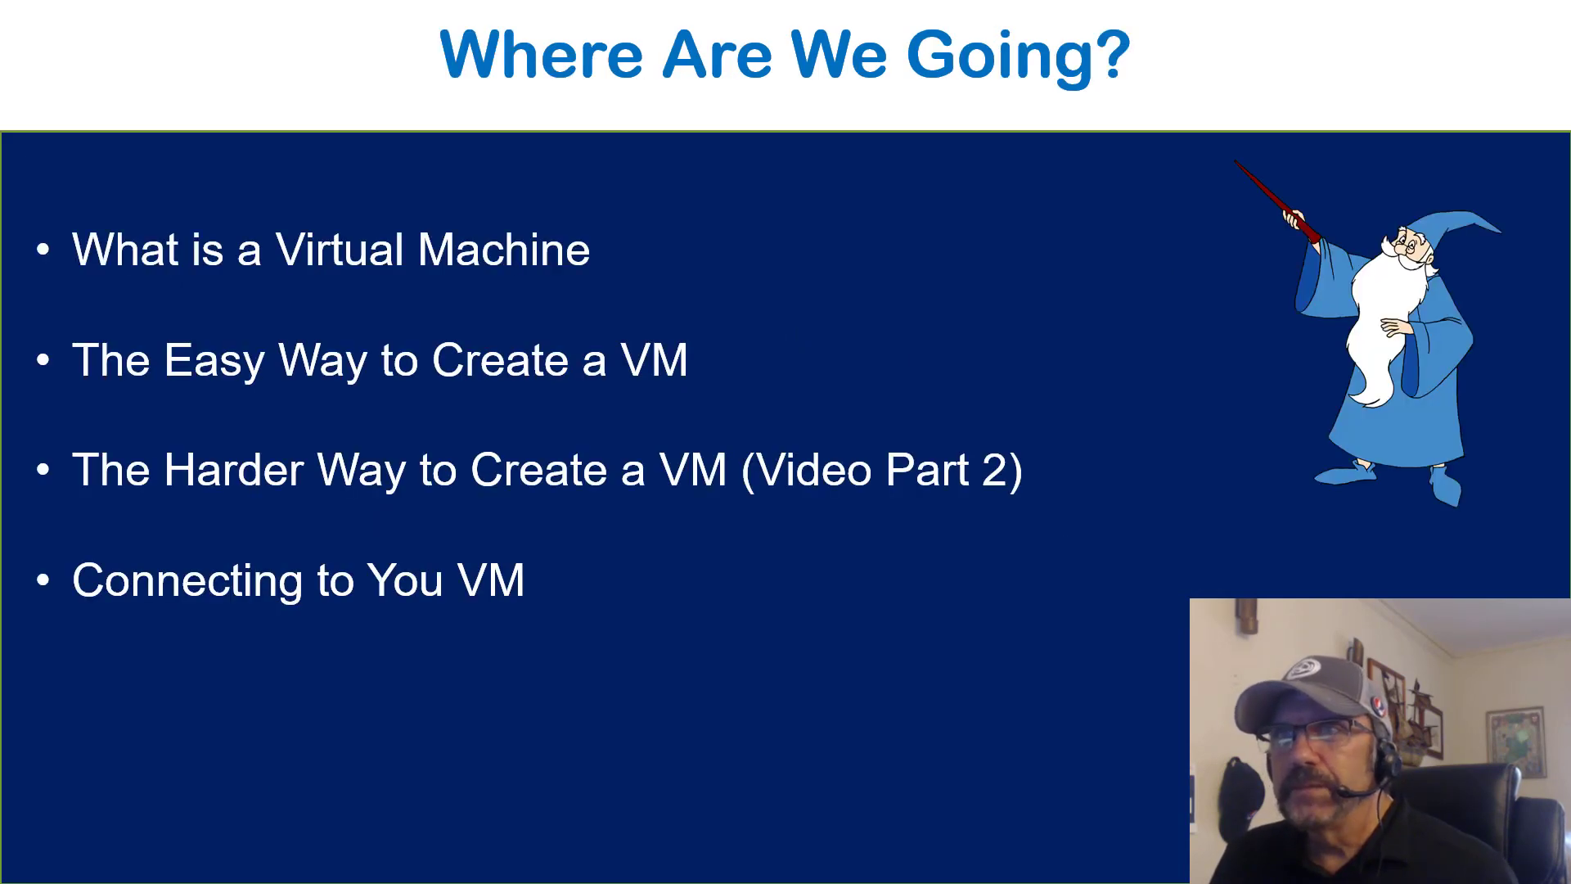